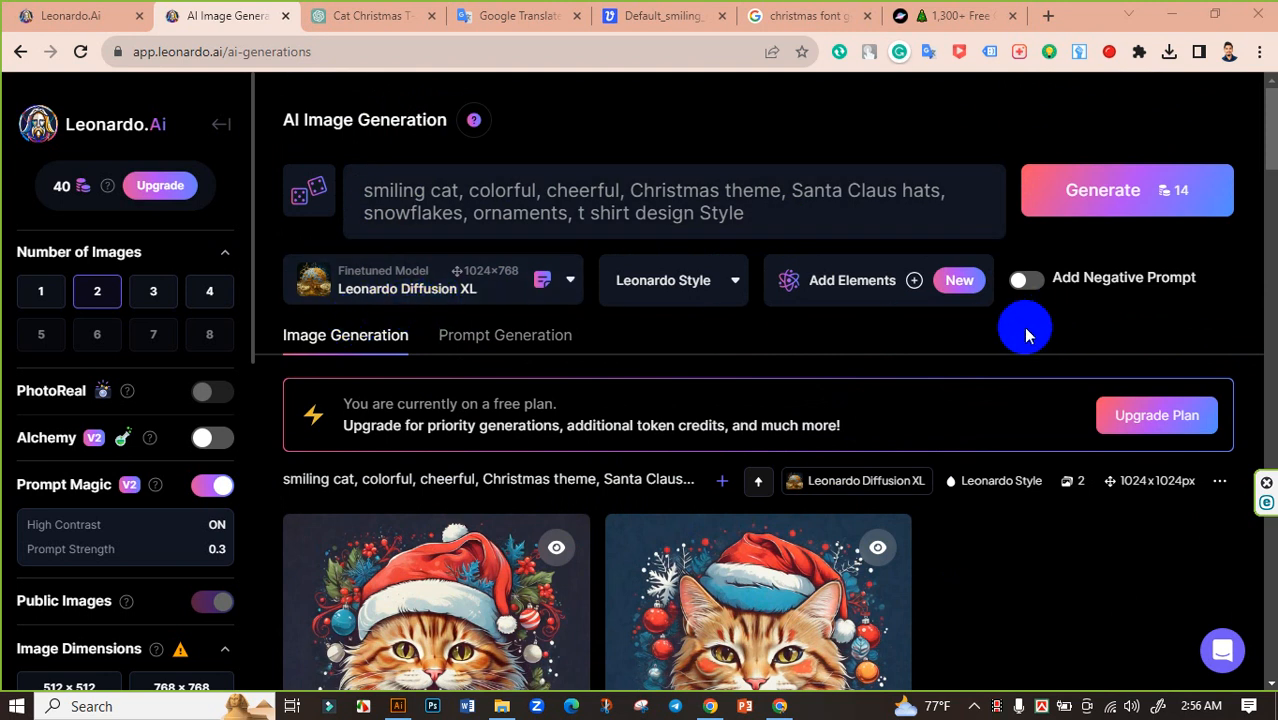
Download the generated image of the open-mouthed smiling cat in a Santa hat and show the file in its folder
scroll(1021, 328, down, 1)
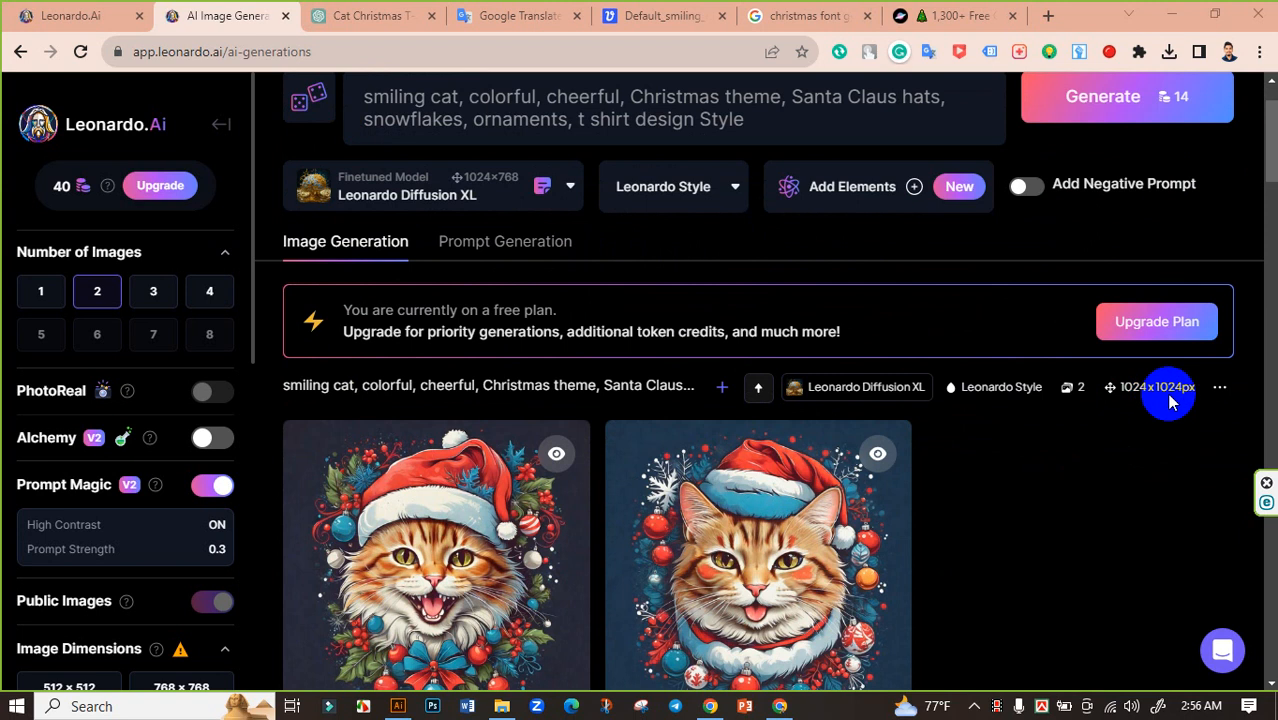
scroll(174, 515, down, 3)
scroll(174, 515, down, 1)
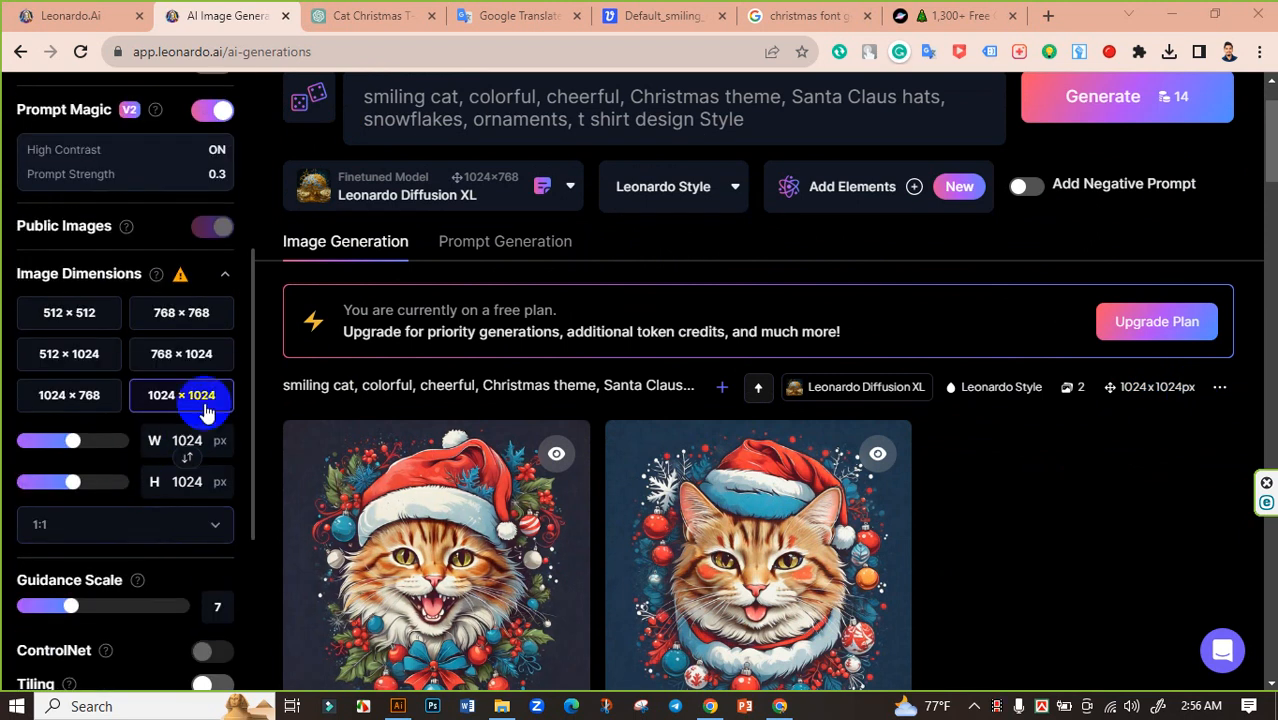
scroll(174, 398, up, 2)
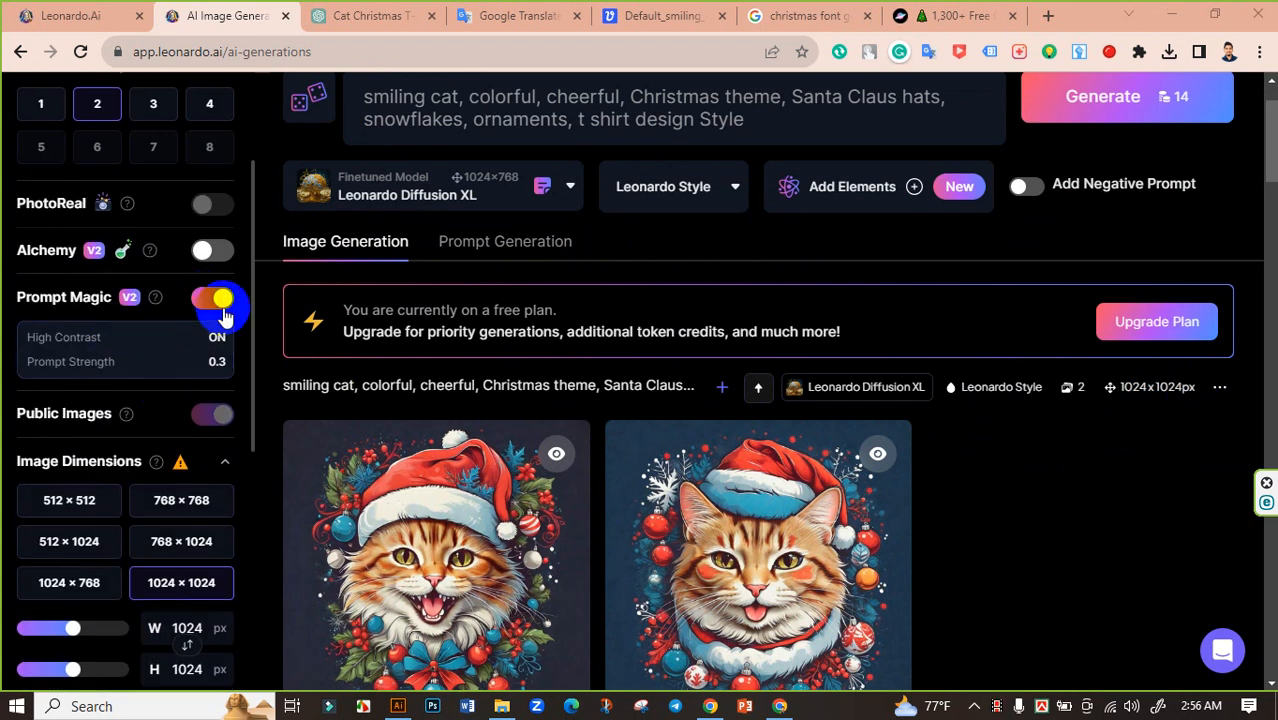
scroll(222, 313, up, 2)
scroll(315, 400, down, 2)
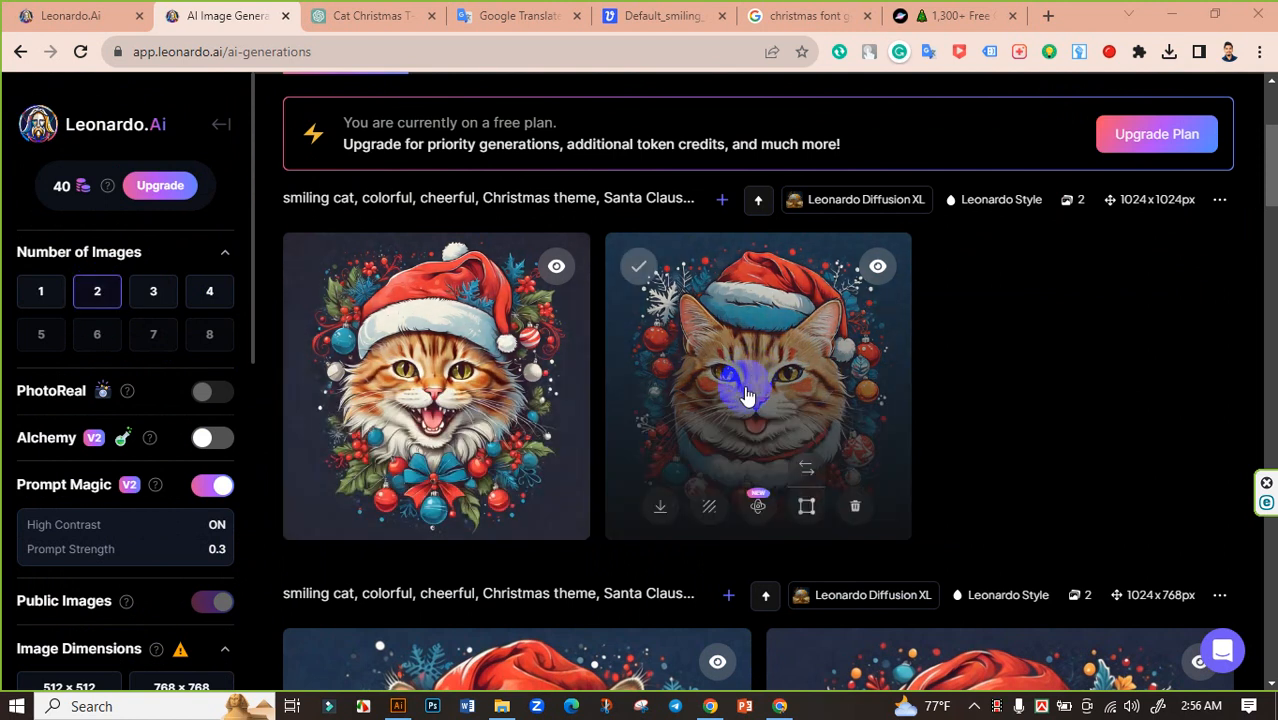
click(425, 352)
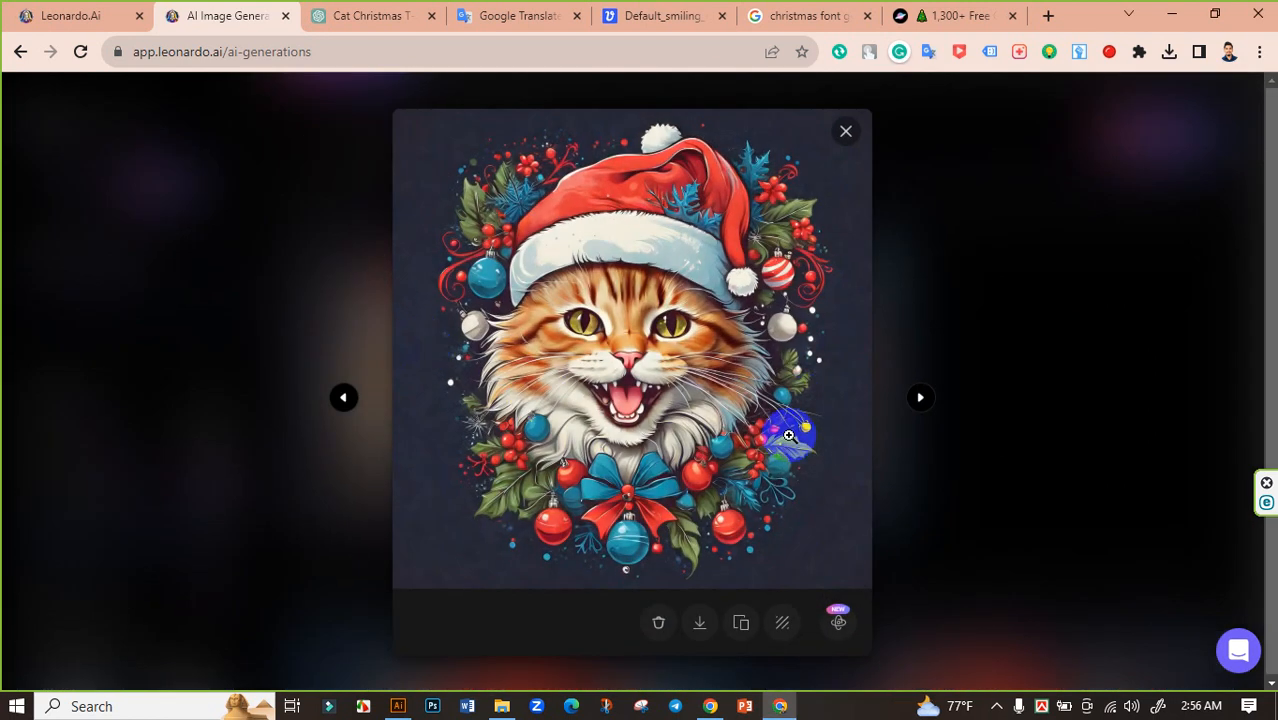
click(700, 627)
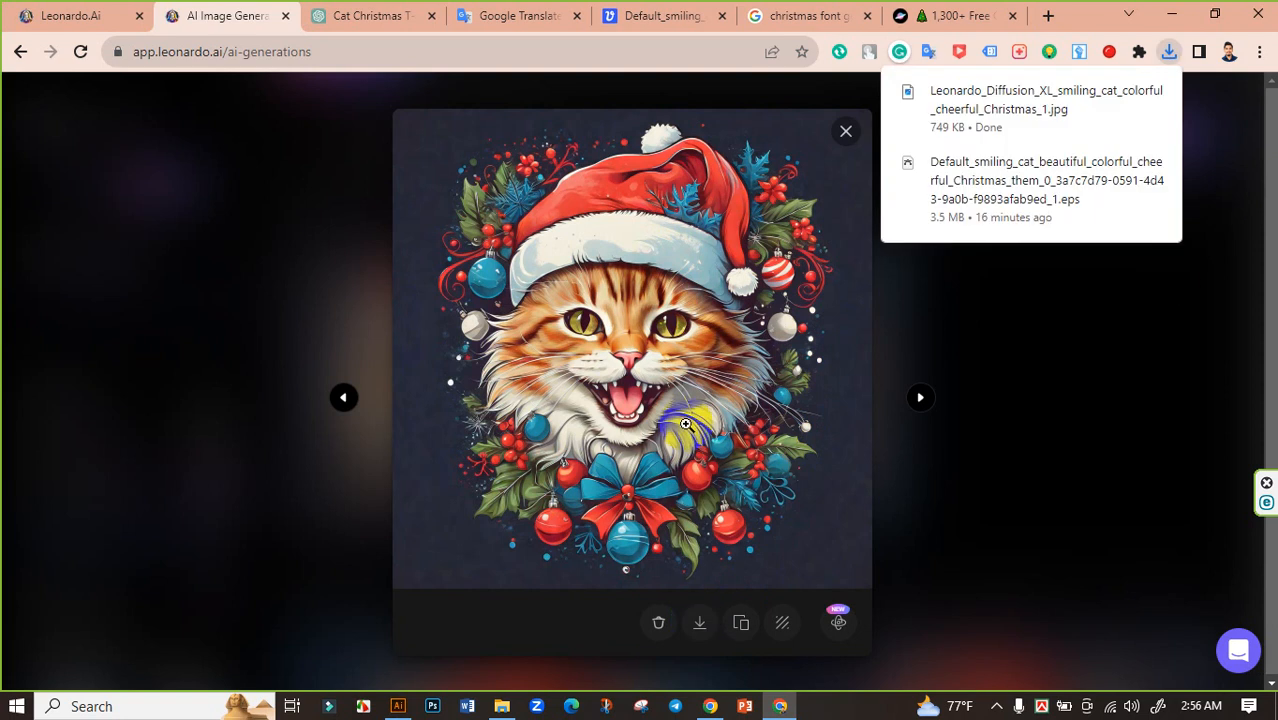
click(1121, 92)
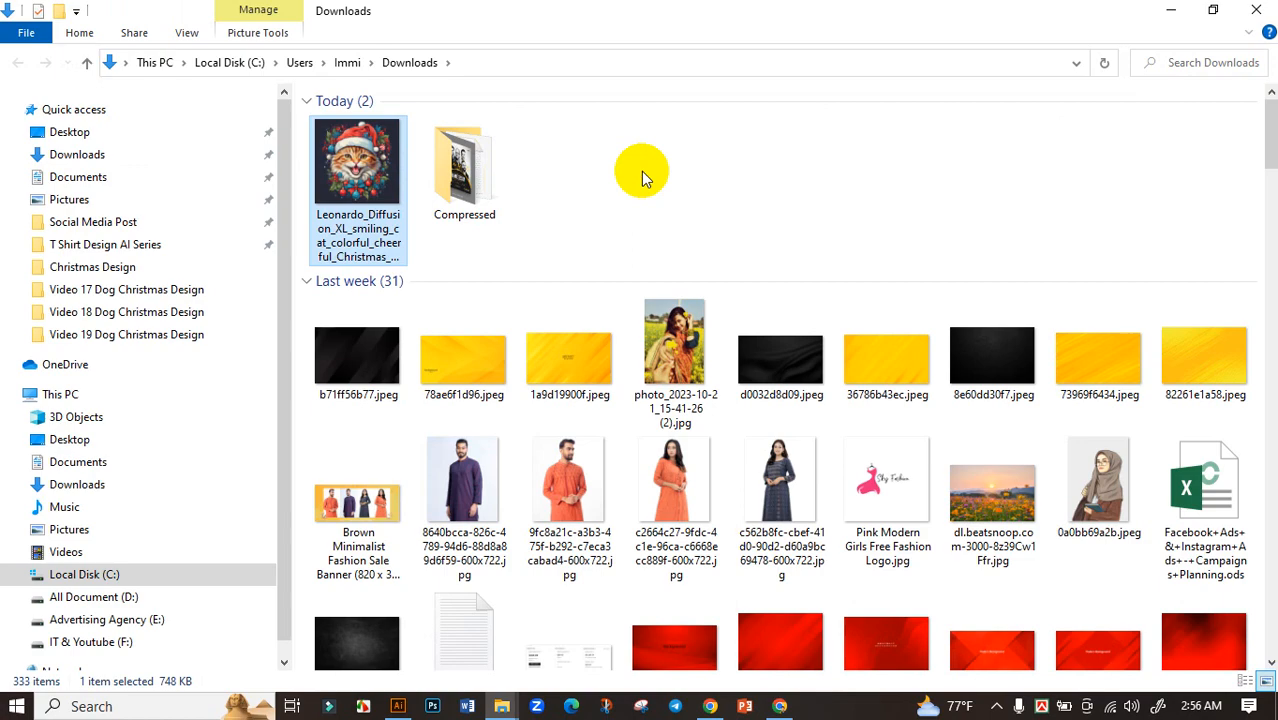
Switch to Vectorizer.AI in the browser and upload Leonardo_Diffusion_XL_smiling_cat_colorful_cheerful_Christmas_1.jpg for vectorizing
key(alt+Tab)
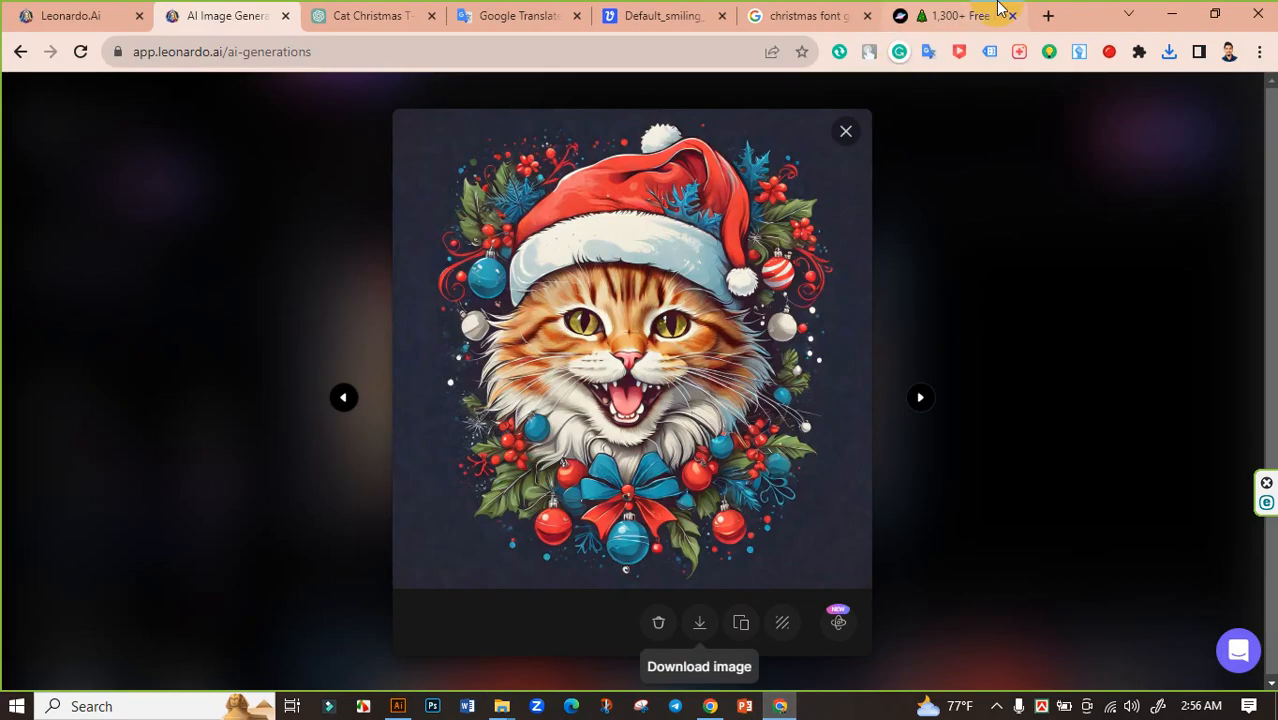
click(645, 15)
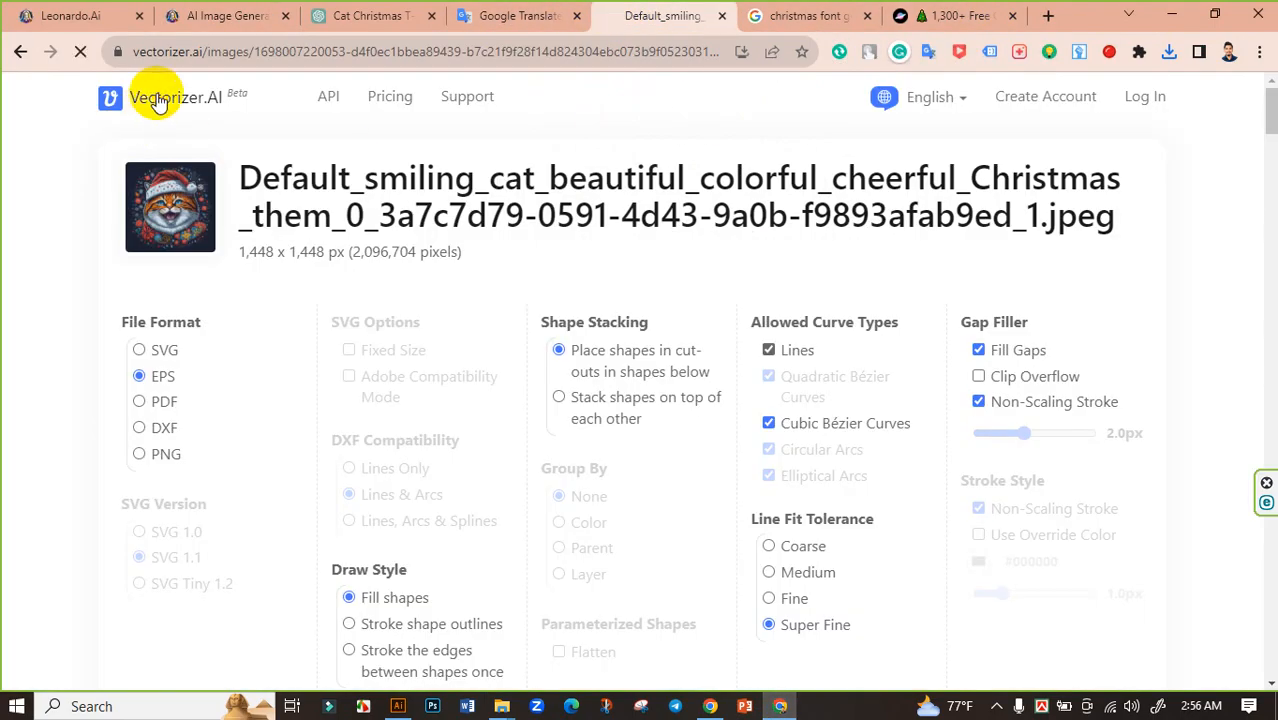
click(157, 100)
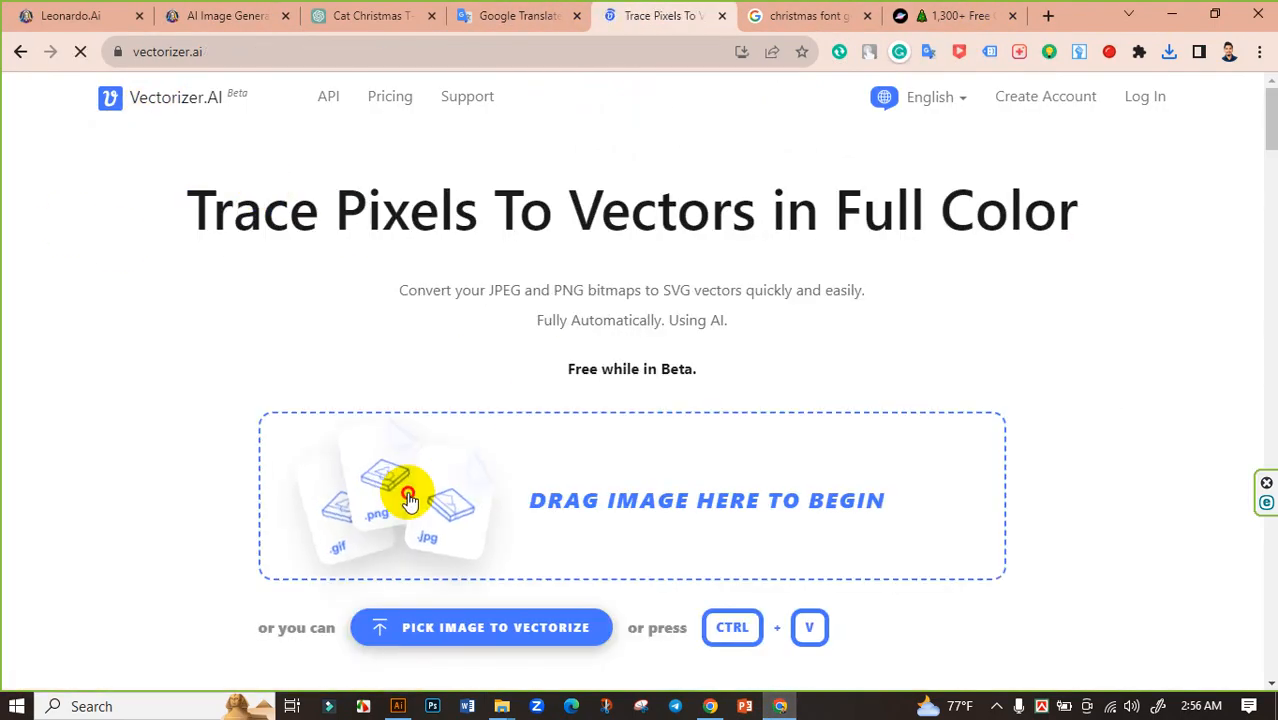
click(408, 500)
click(224, 172)
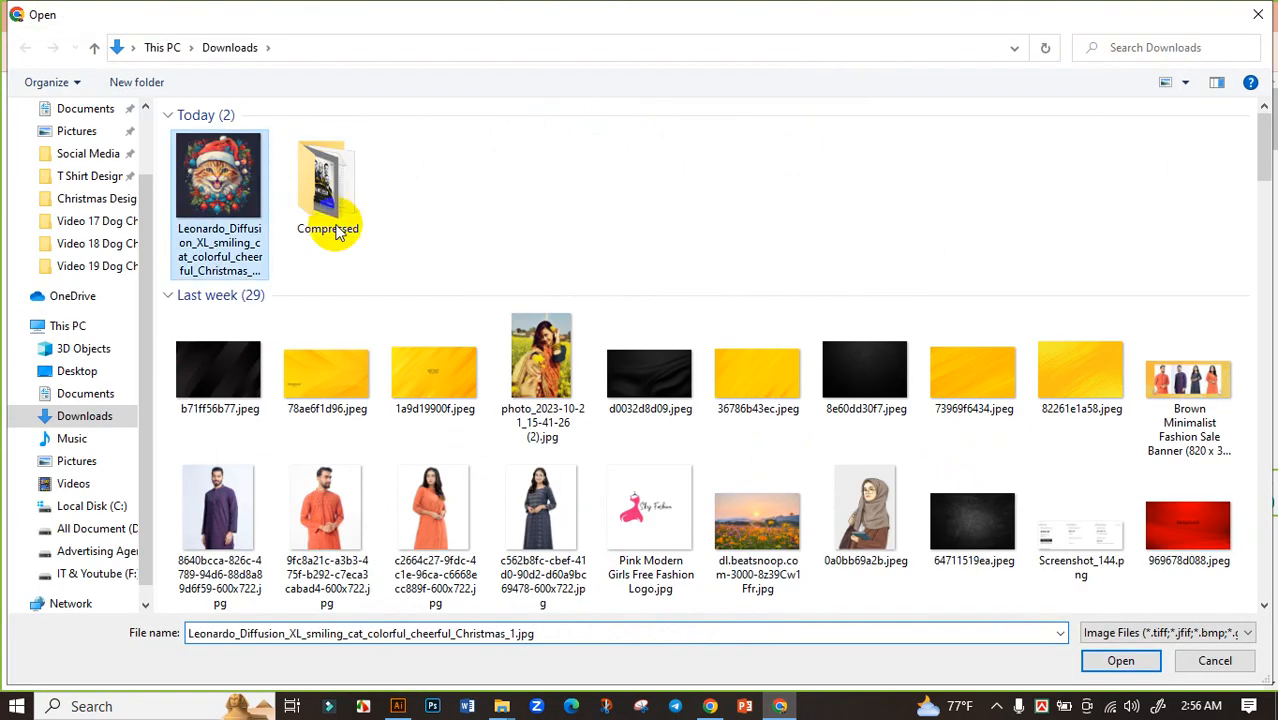
click(1118, 661)
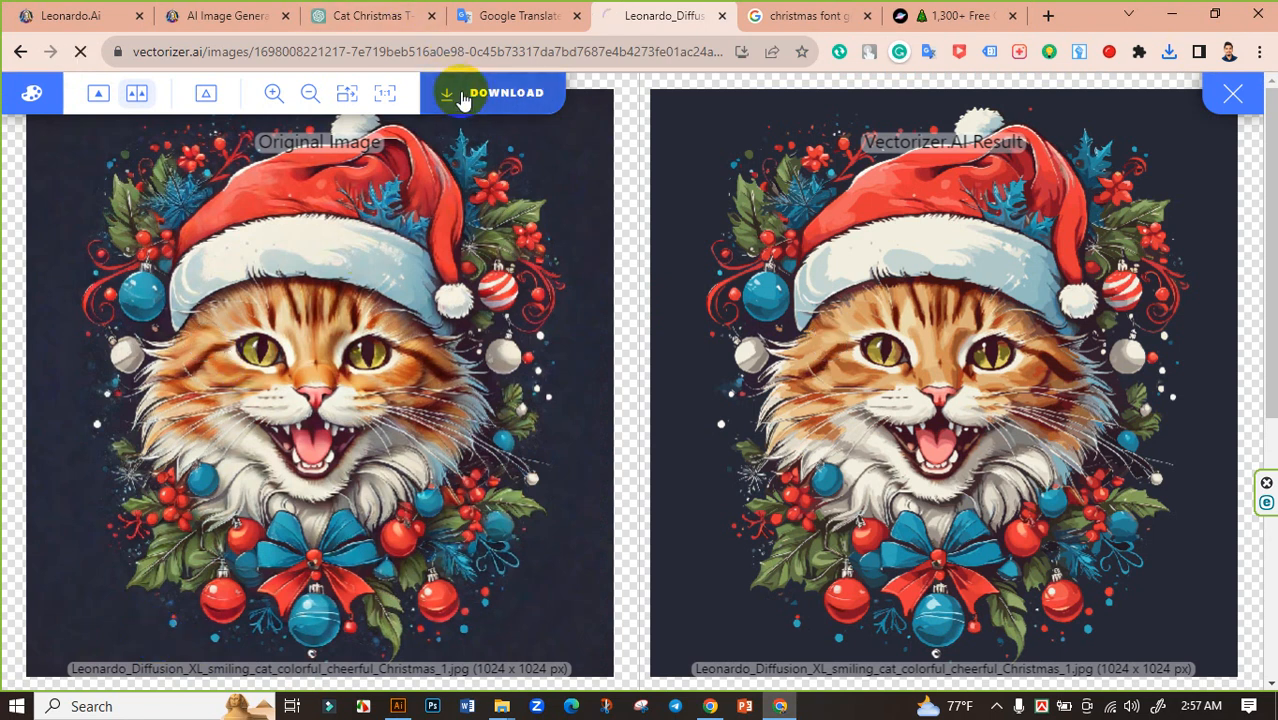
Download the vectorized cat as an EPS file and show it in the Downloads folder
click(460, 97)
scroll(240, 277, down, 2)
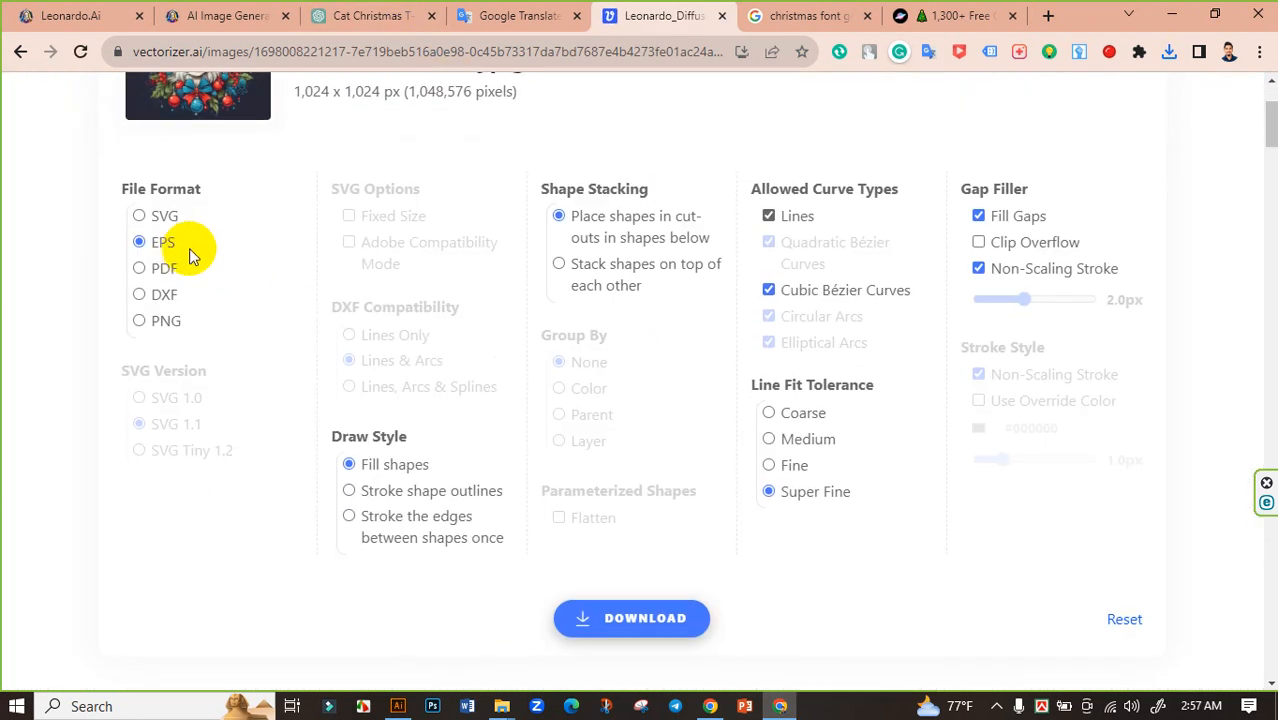
scroll(400, 290, down, 2)
click(648, 438)
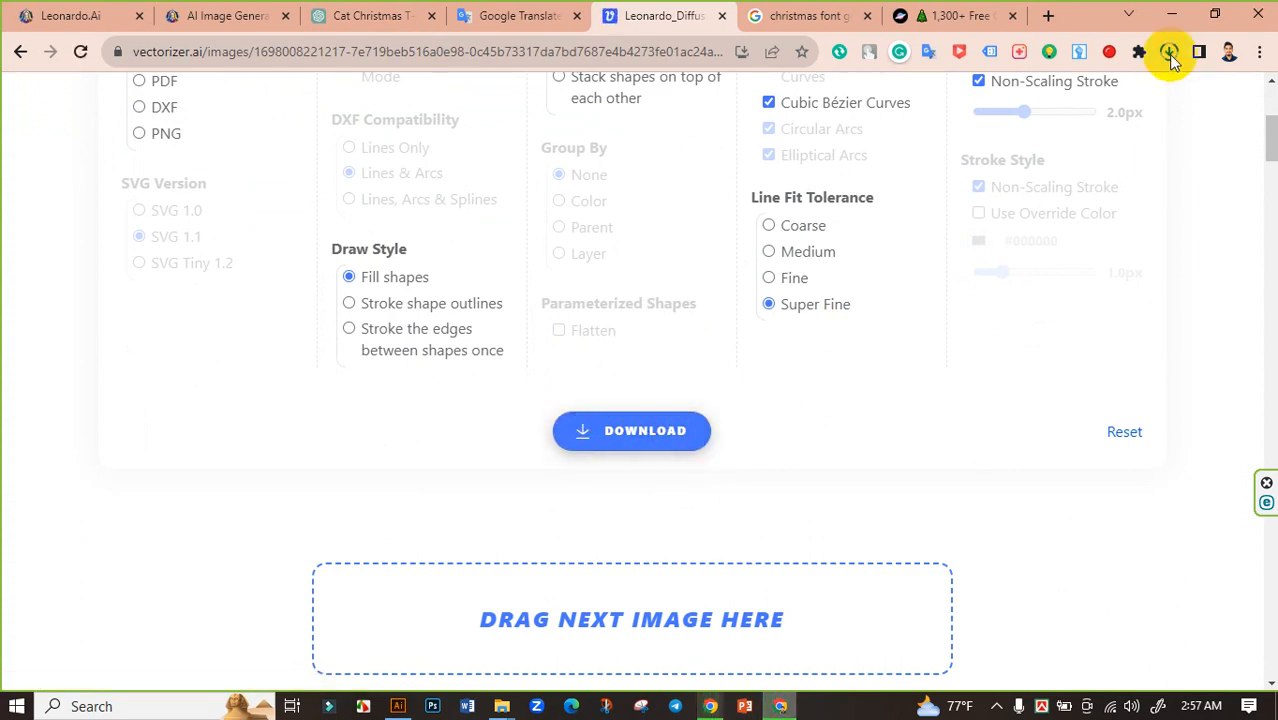
click(1166, 53)
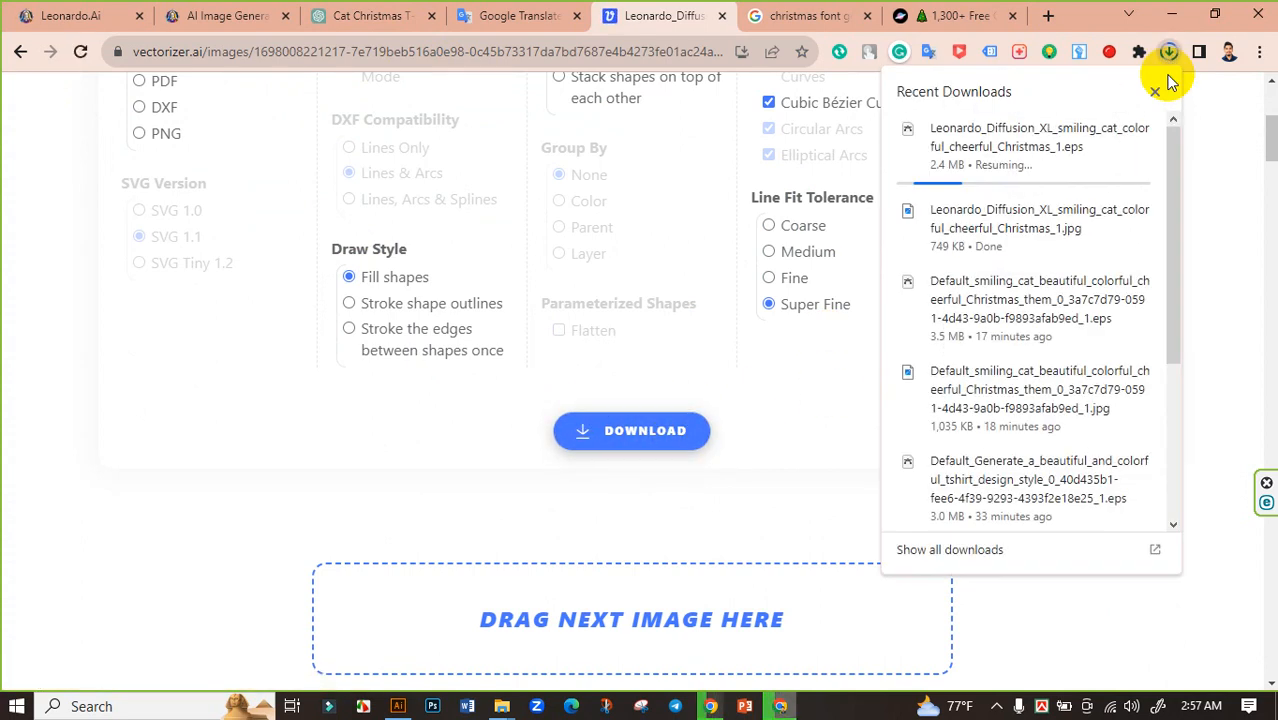
click(1108, 129)
right_click(812, 168)
click(845, 246)
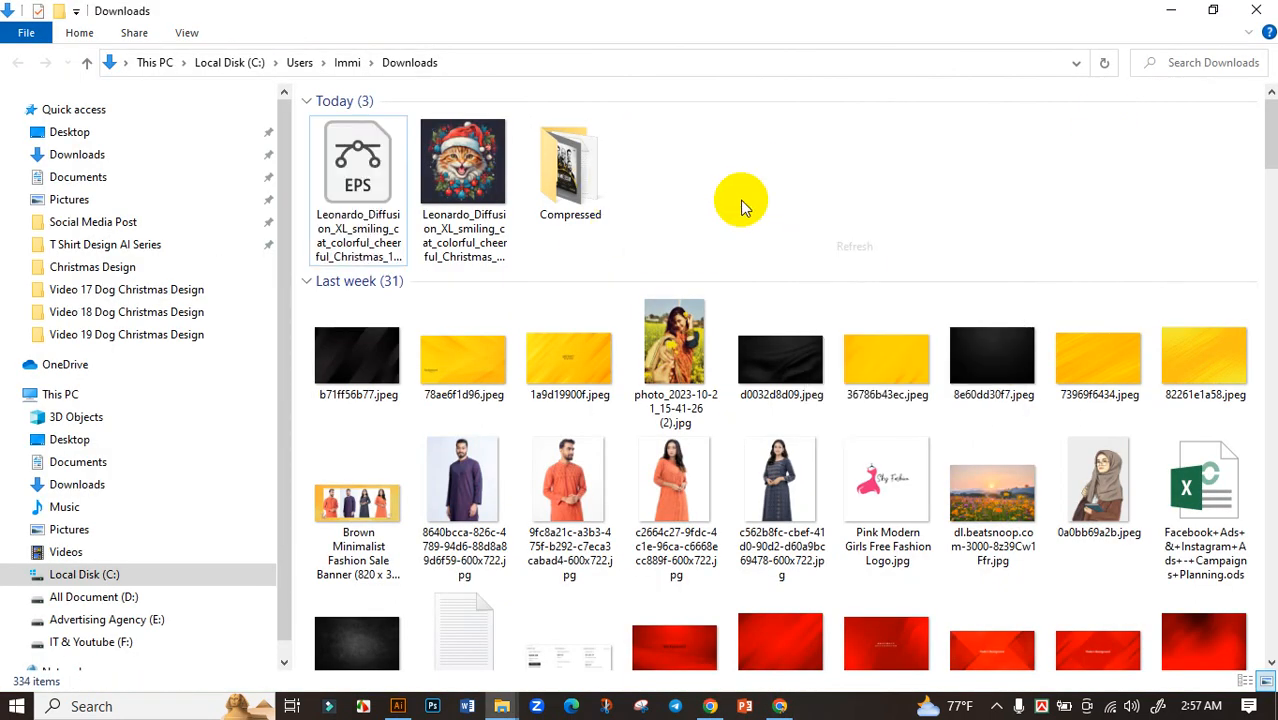
Switch to Illustrator and create a new portrait document of 11.9 x 17.9 in in RGB at 300 PPI
click(399, 708)
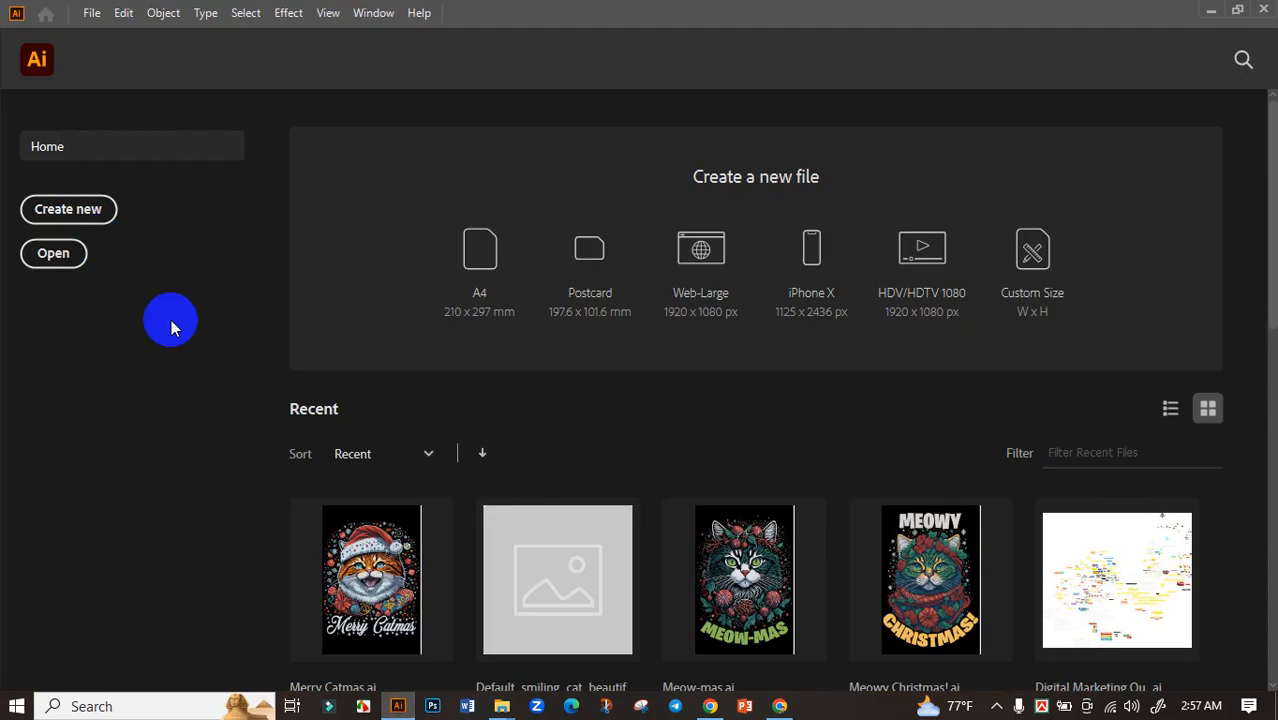
click(87, 214)
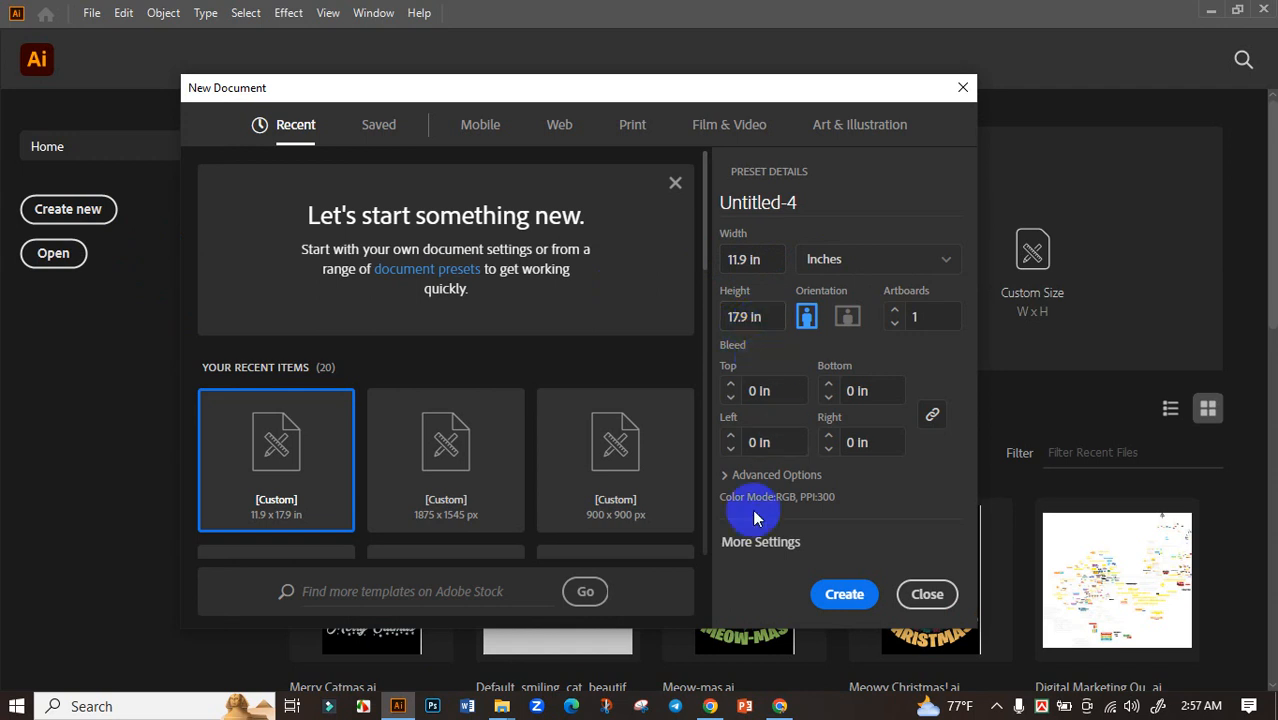
click(845, 596)
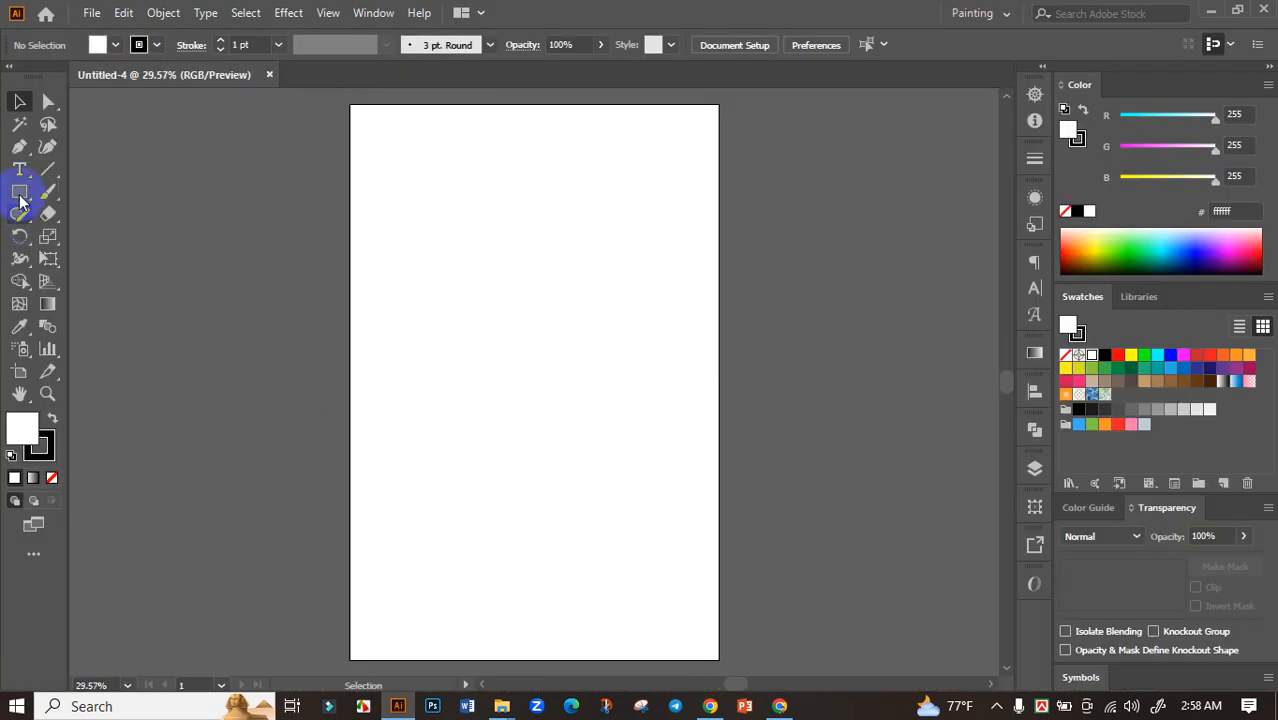
Draw a rectangle covering the whole artboard, fill it with black and lock it as the background
click(20, 195)
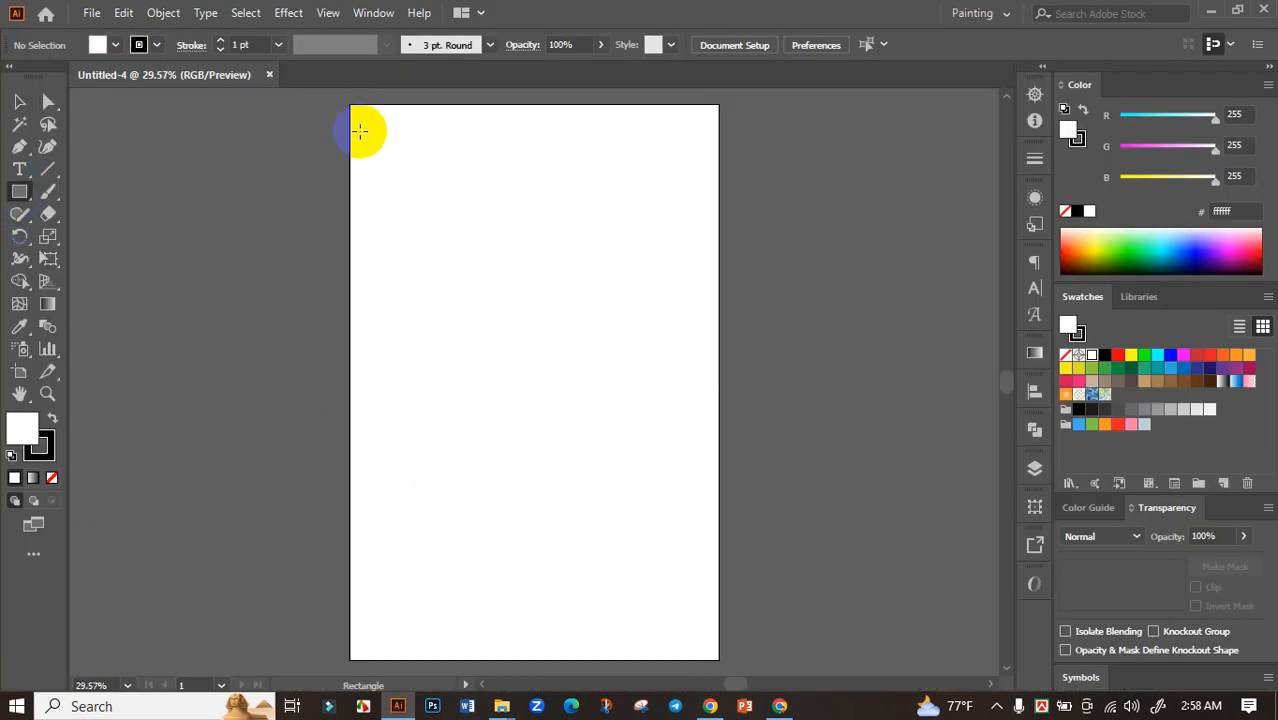
drag(350, 105, 718, 660)
click(1103, 358)
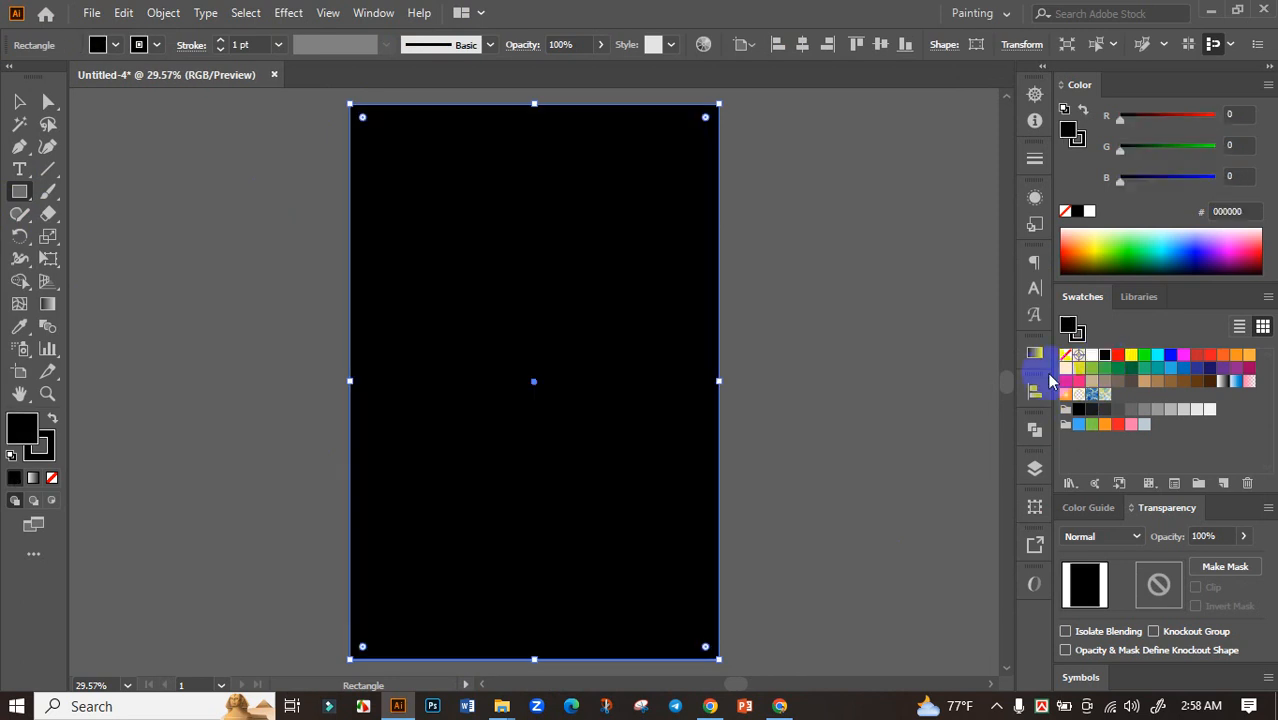
key(ctrl+2)
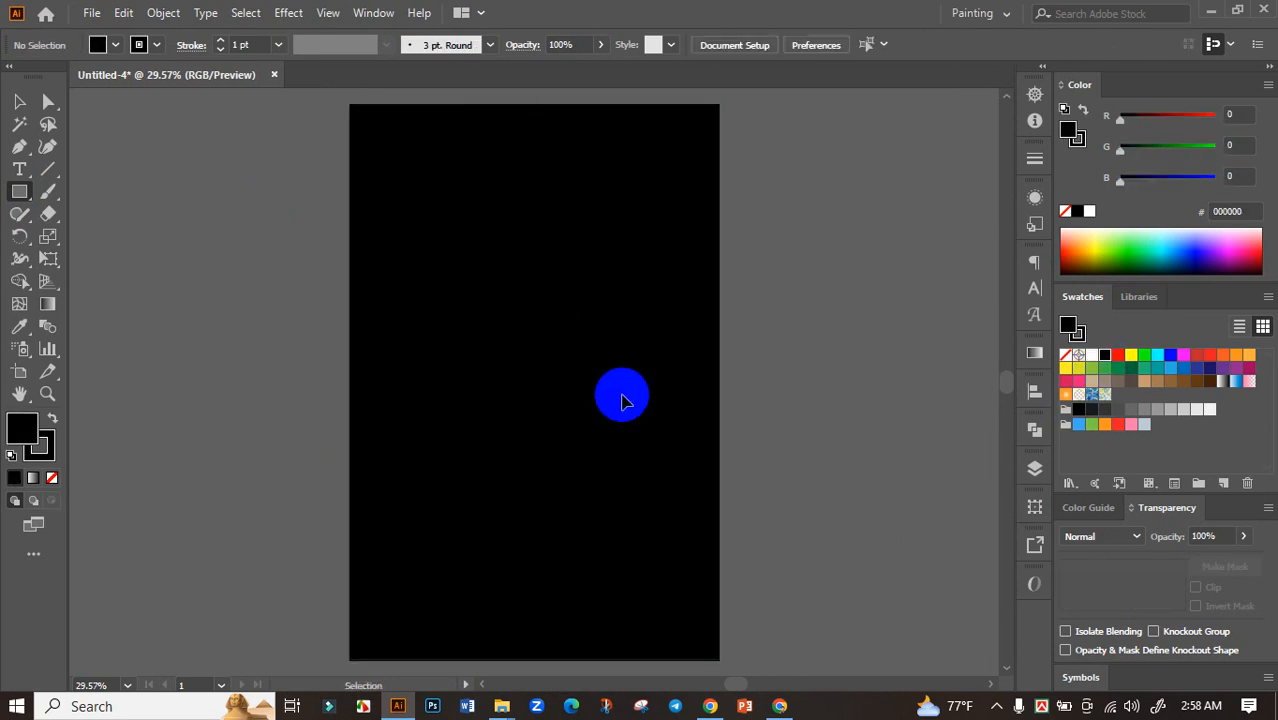
click(13, 104)
Open the downloaded smiling cat EPS file from the Downloads folder in Illustrator
drag(434, 315, 436, 273)
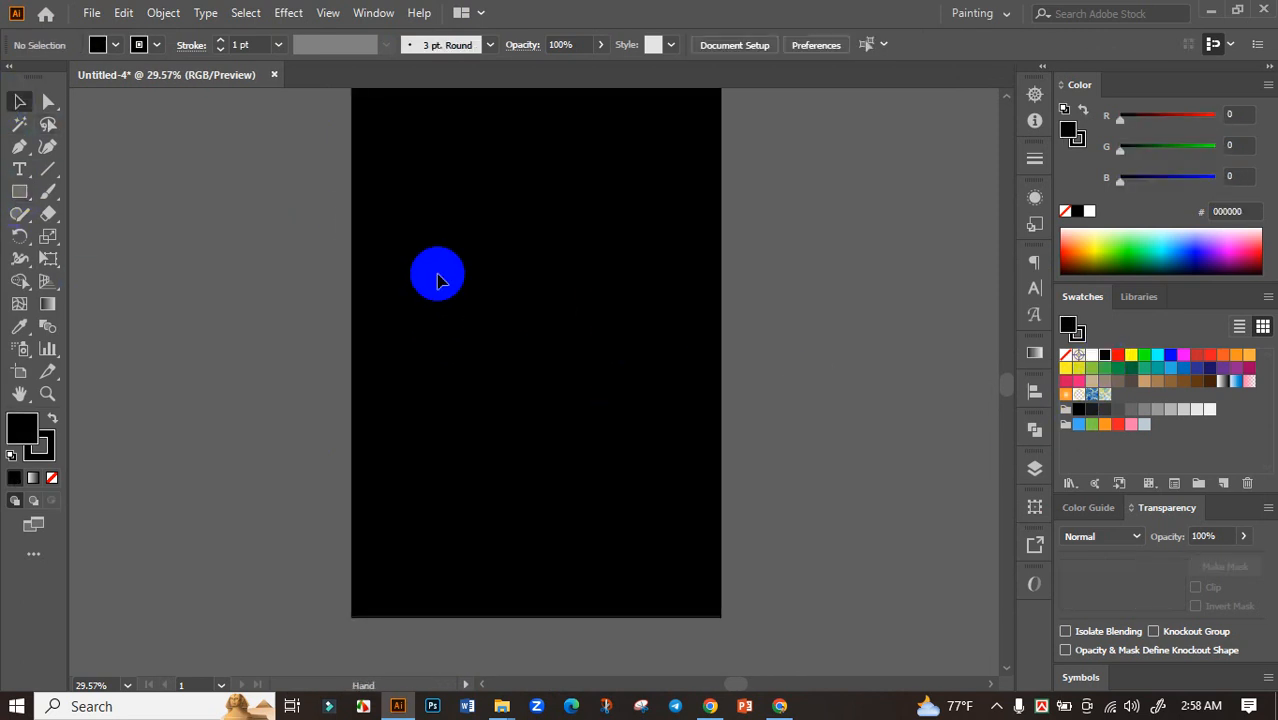
scroll(428, 302, down, 1)
drag(552, 478, 542, 504)
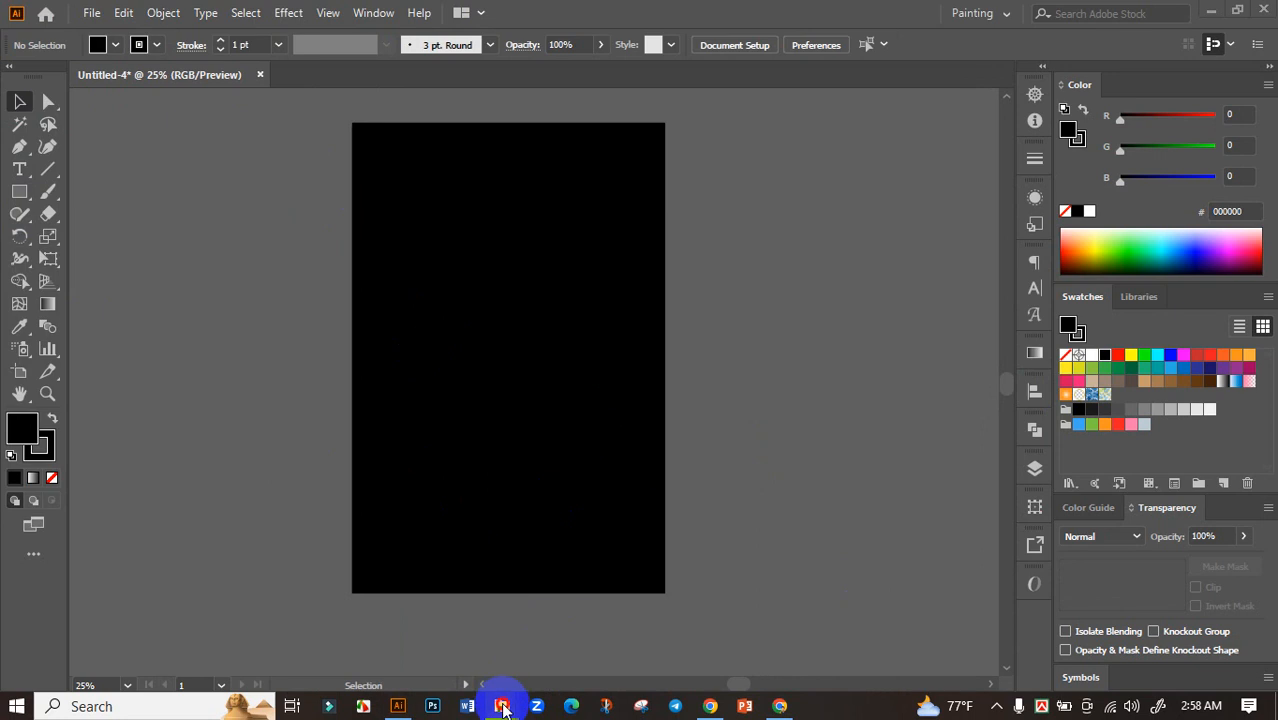
click(503, 708)
click(540, 614)
double_click(318, 155)
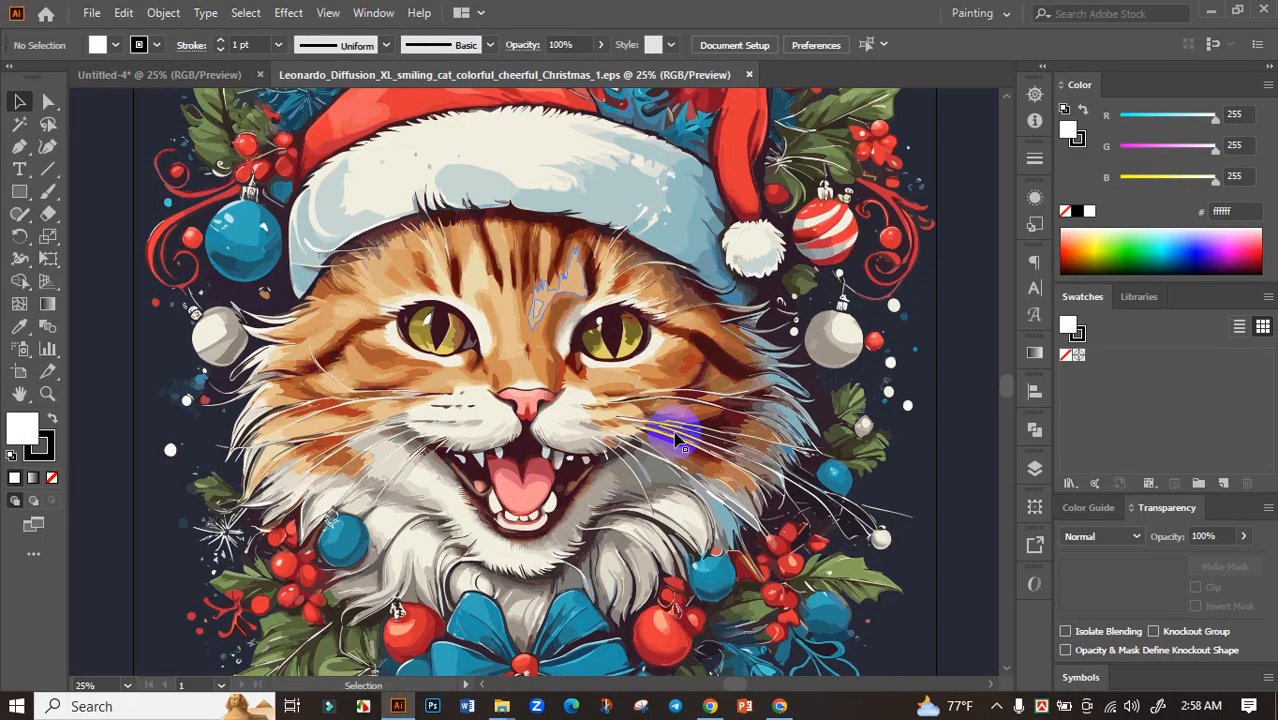
Move the cat artwork about 21 in to the left so it lies clear of the artboard
scroll(676, 438, down, 3)
drag(692, 411, 412, 343)
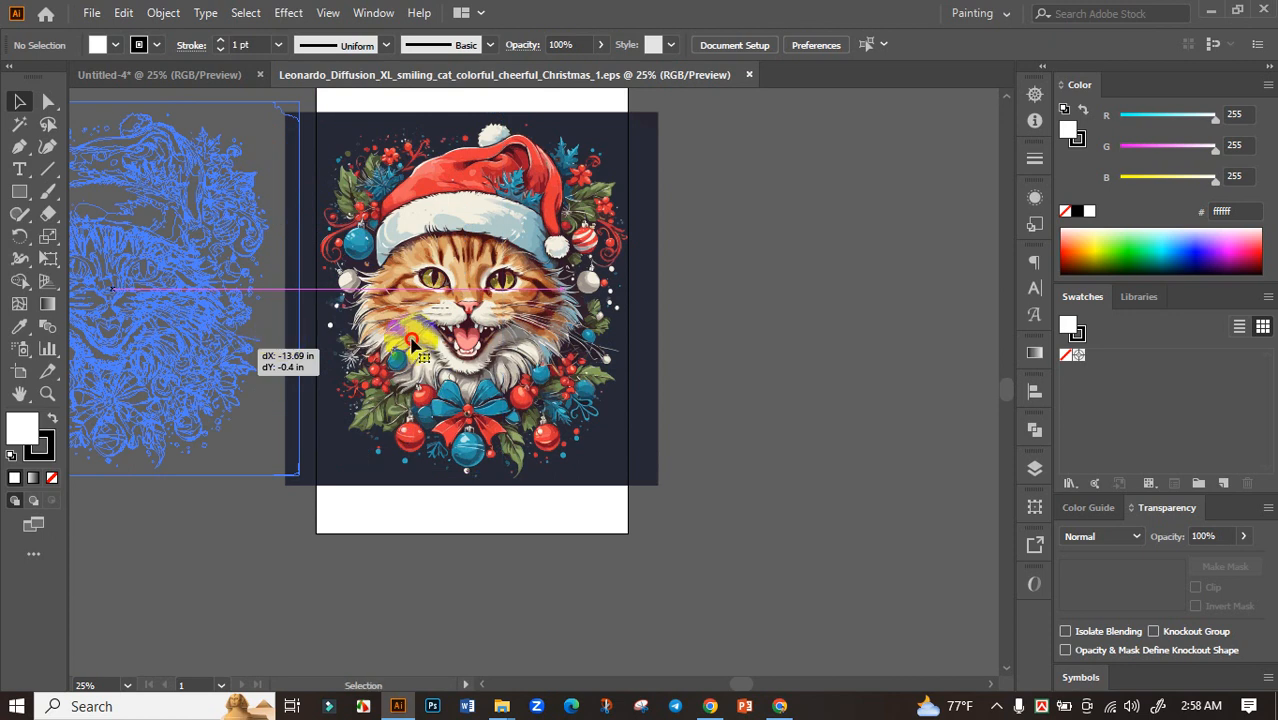
drag(654, 328, 461, 332)
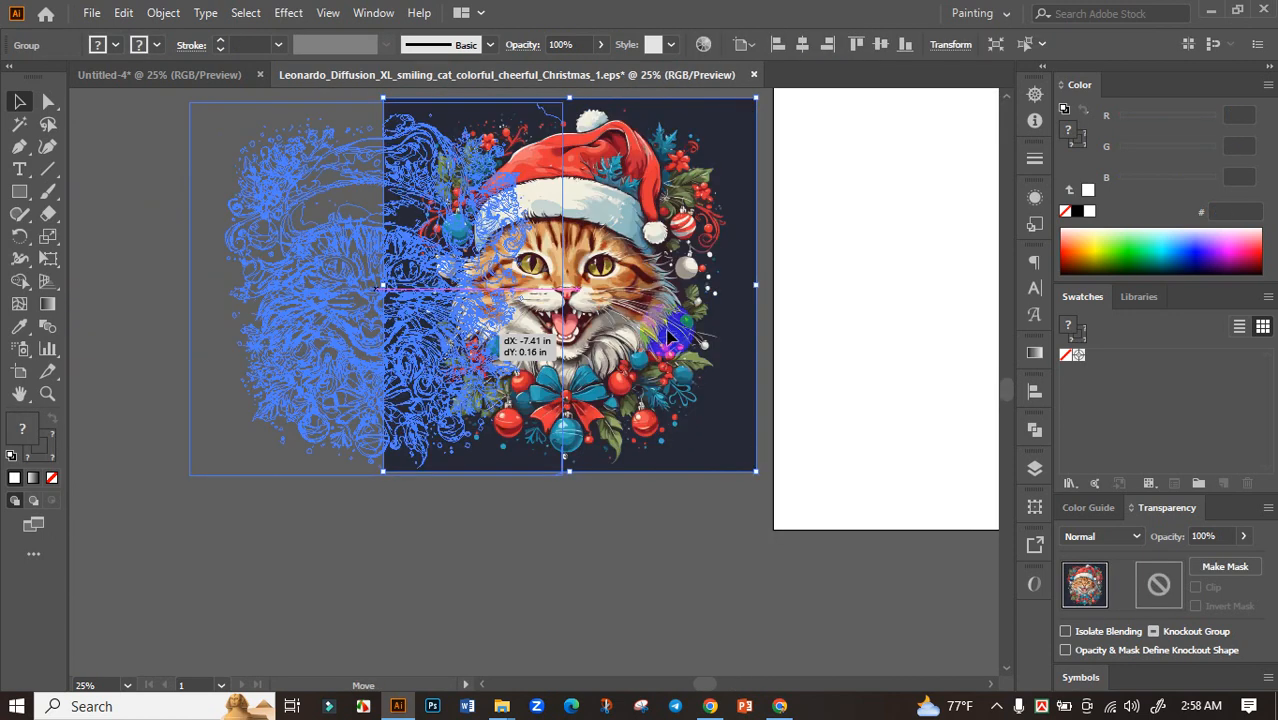
click(676, 333)
drag(550, 296, 686, 330)
Draw a diagonal line segment on the empty canvas between the cat artwork and the artboard
scroll(650, 339, up, 1)
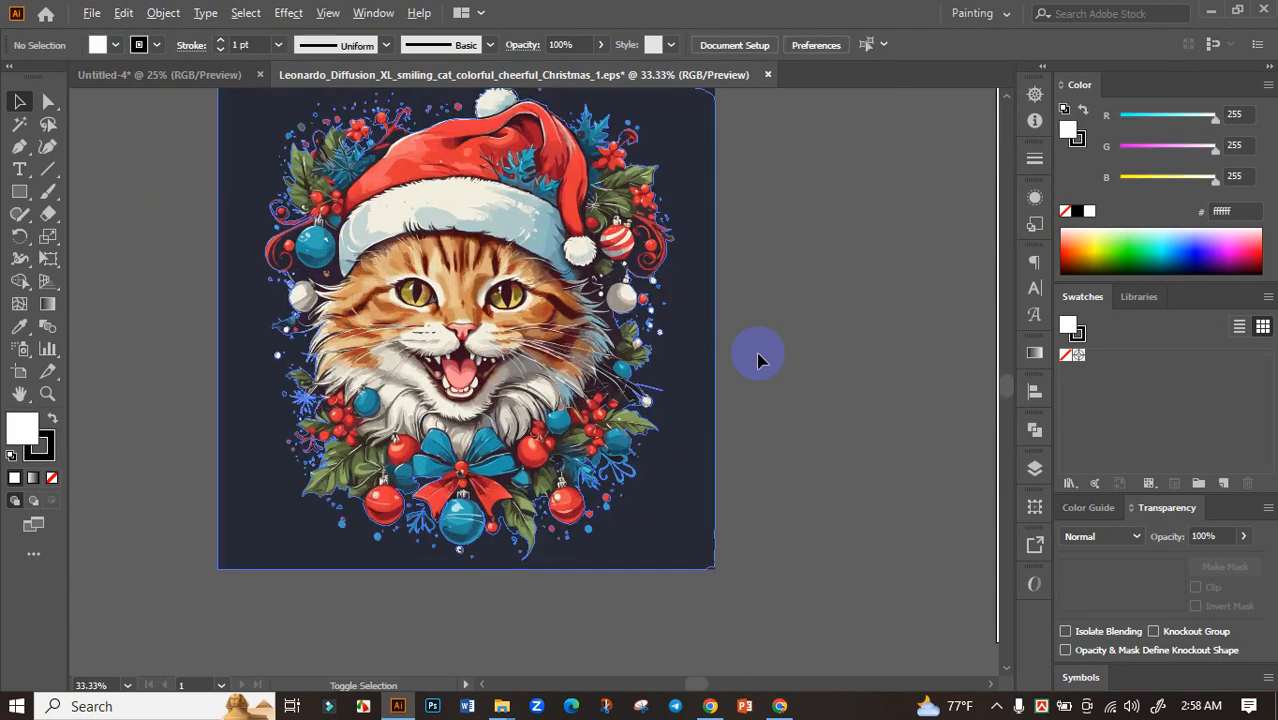
drag(820, 334, 728, 364)
drag(756, 297, 718, 310)
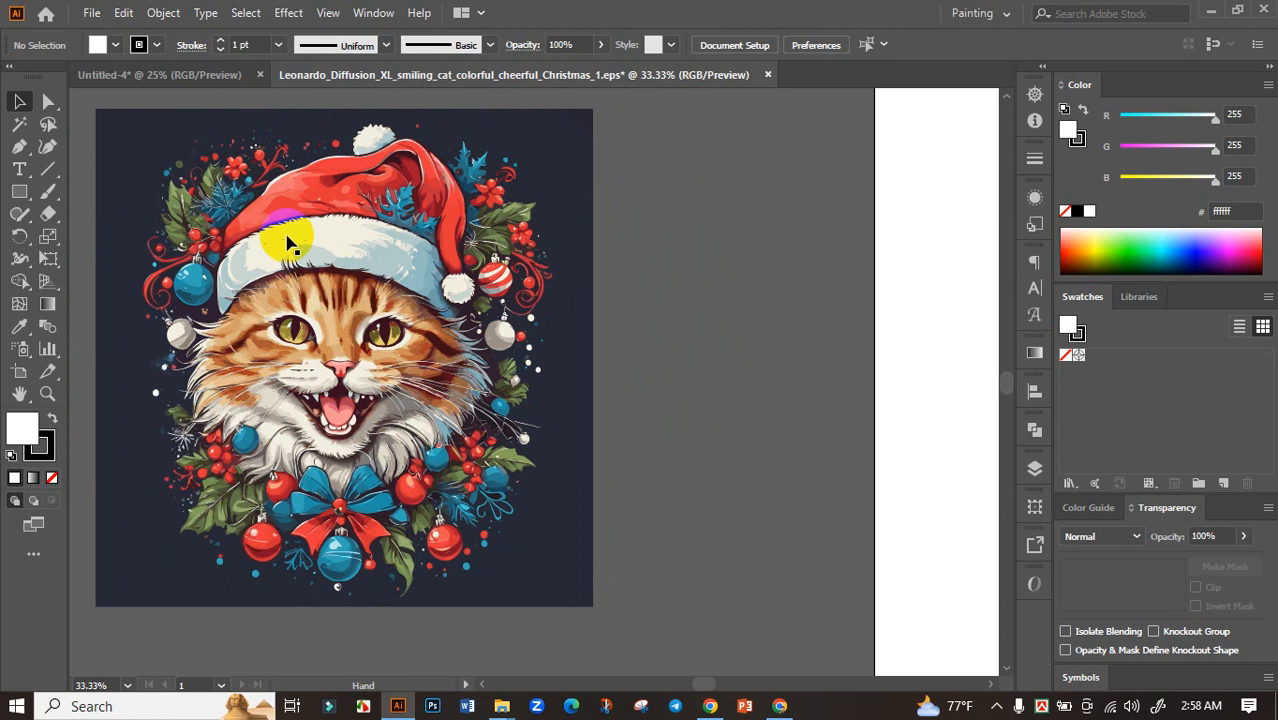
click(49, 174)
drag(804, 168, 706, 399)
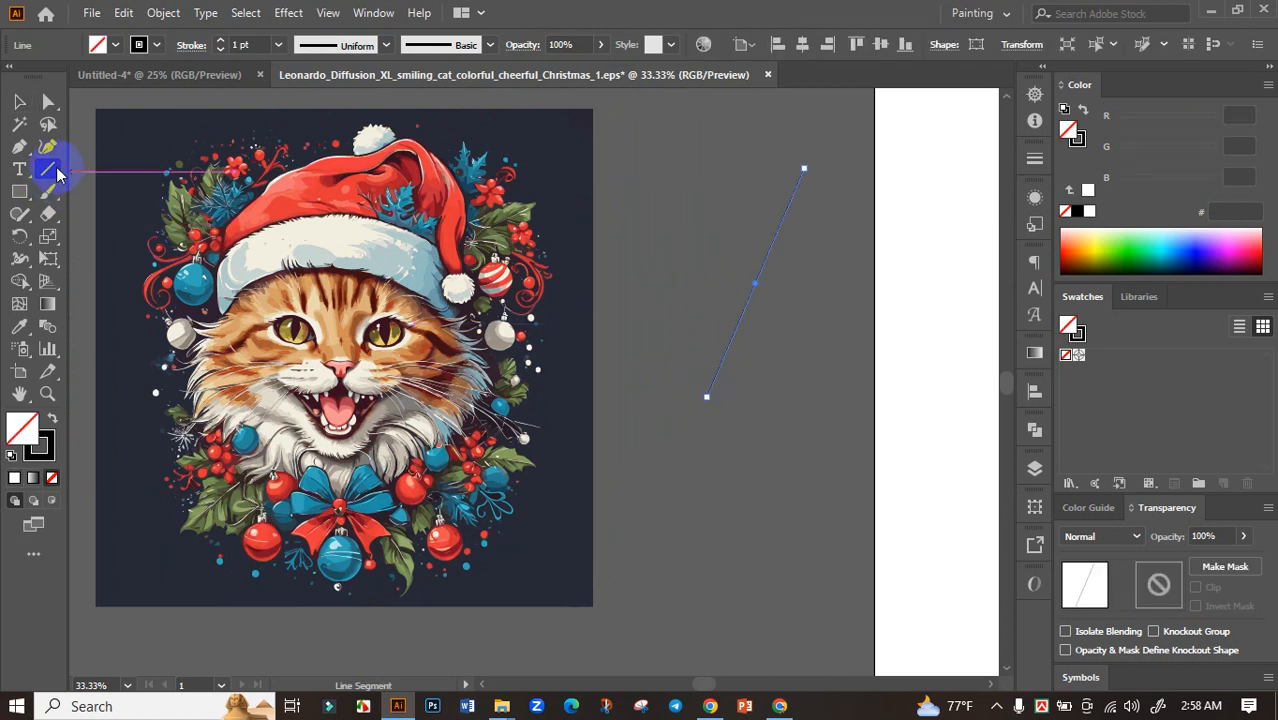
Check the Magic Wand's Fill Color tolerance setting, and delete the diagonal line beside the cat artwork
click(6, 125)
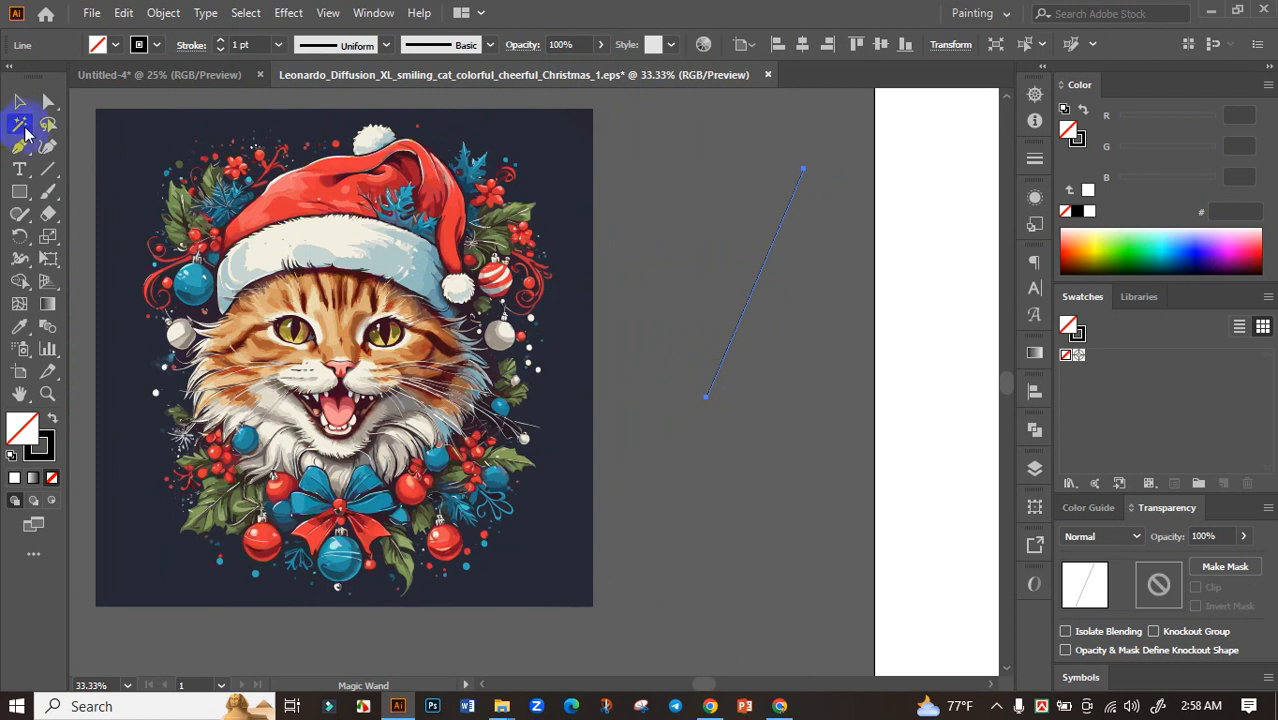
double_click(24, 130)
drag(256, 440, 221, 445)
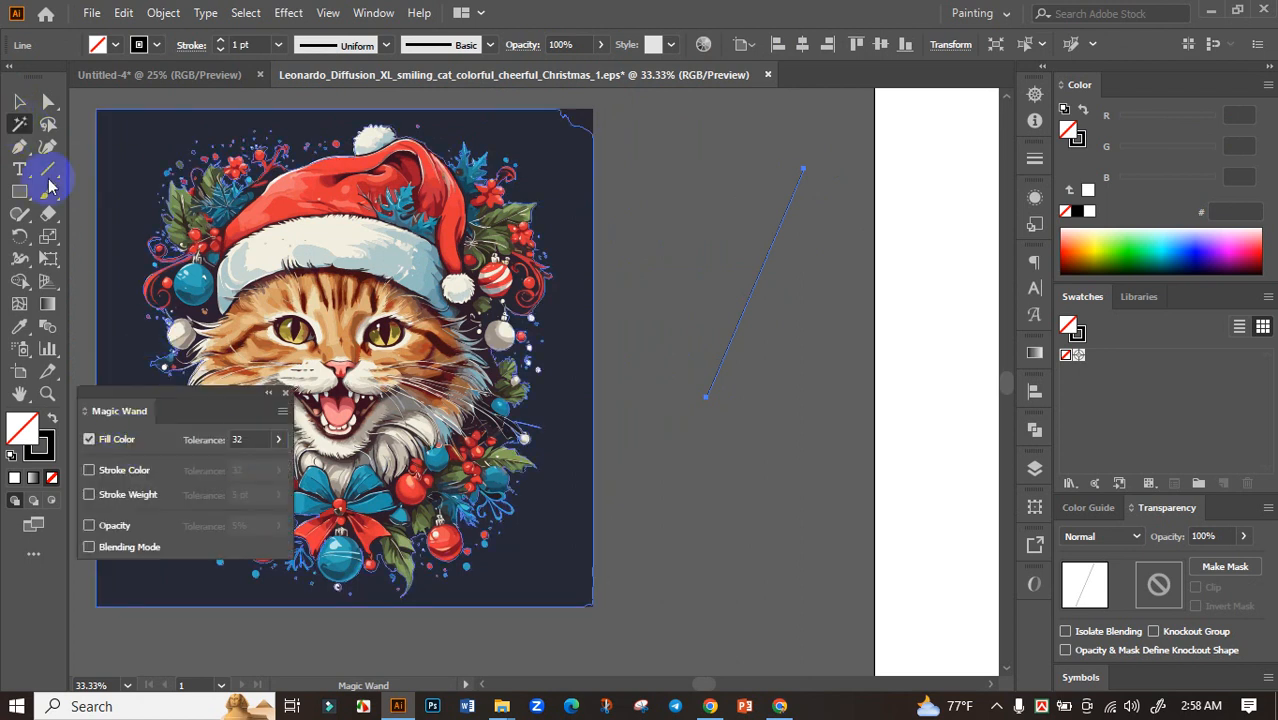
click(285, 392)
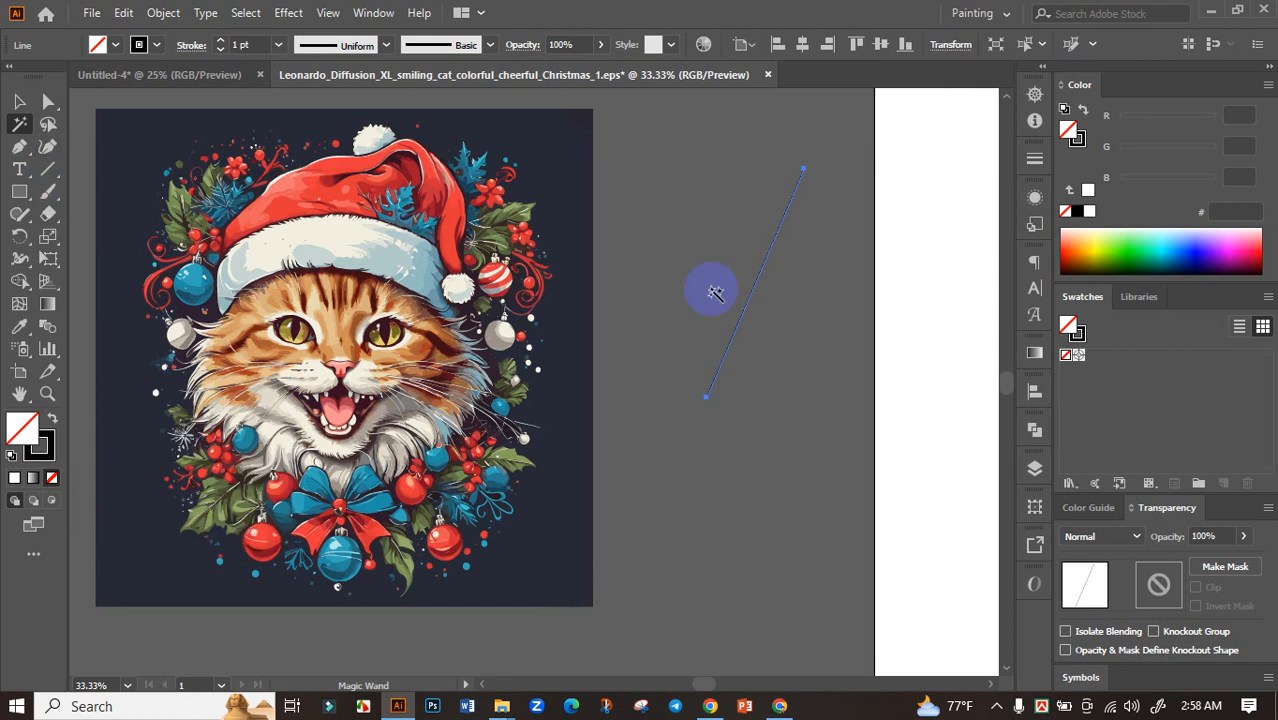
click(757, 281)
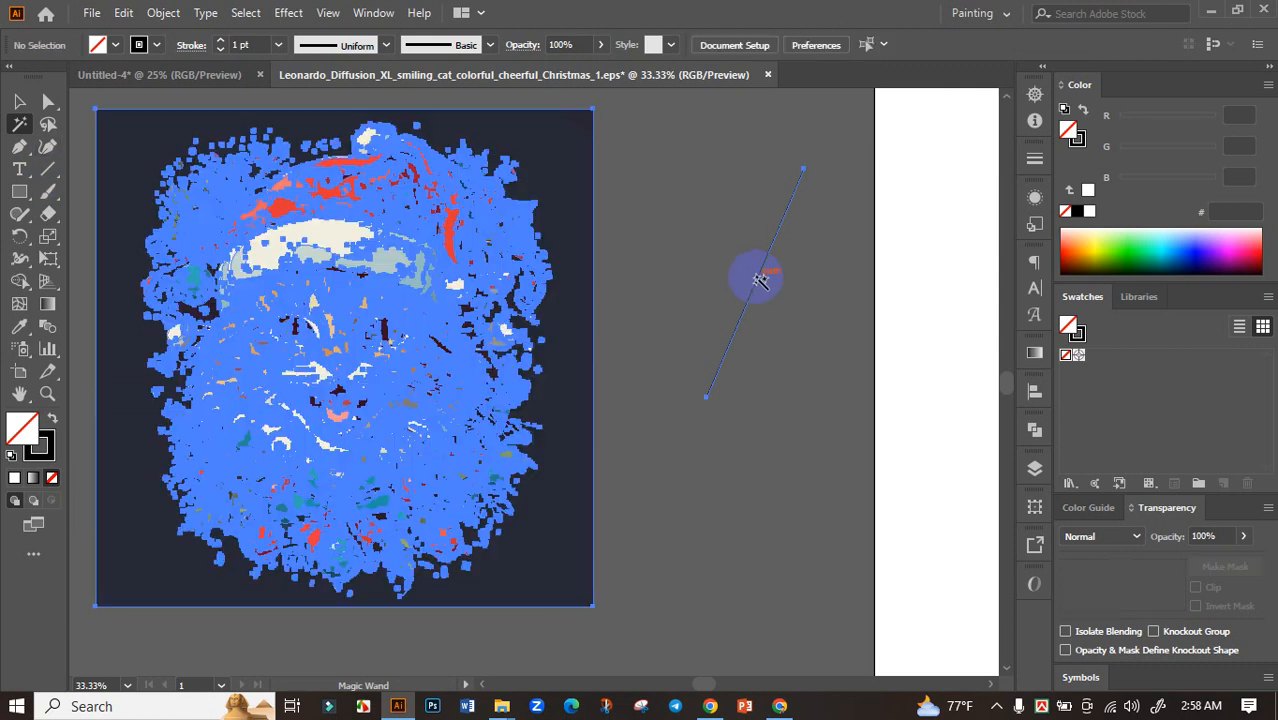
key(Delete)
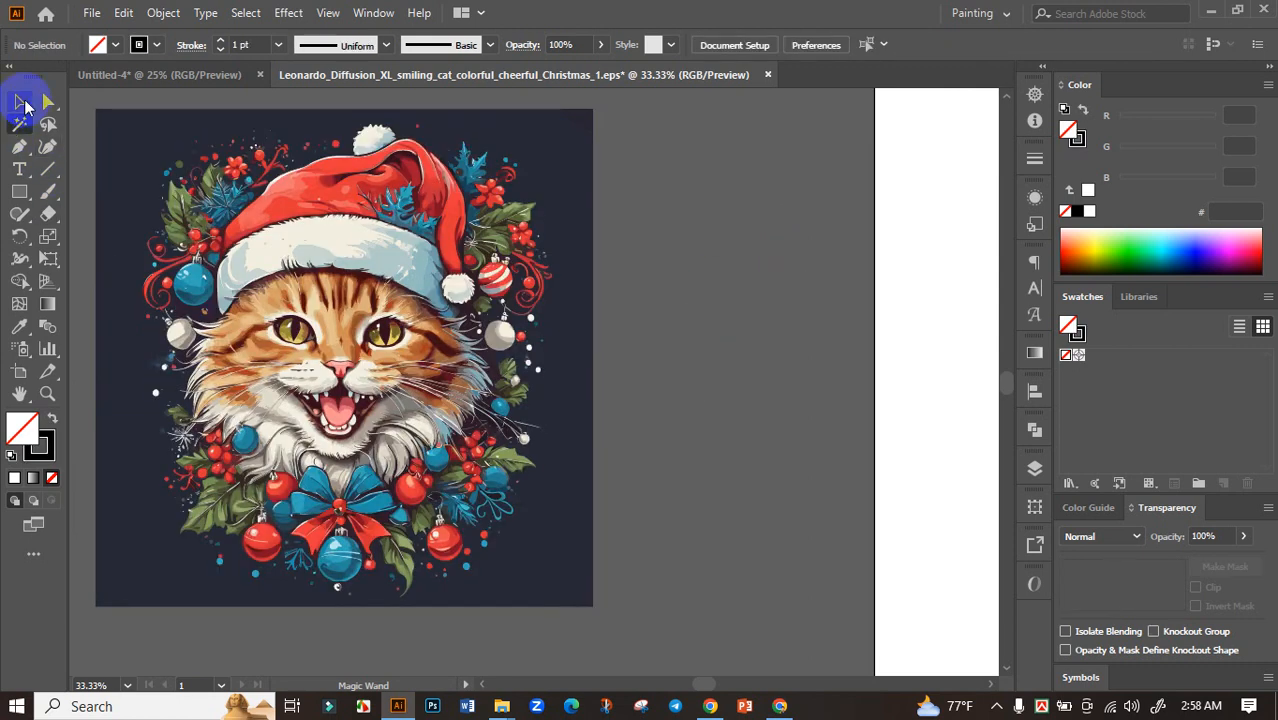
Move the cat artwork rightward on the canvas, still clear of the artboard, and ungroup it
click(22, 102)
drag(670, 314, 915, 337)
click(605, 301)
right_click(605, 305)
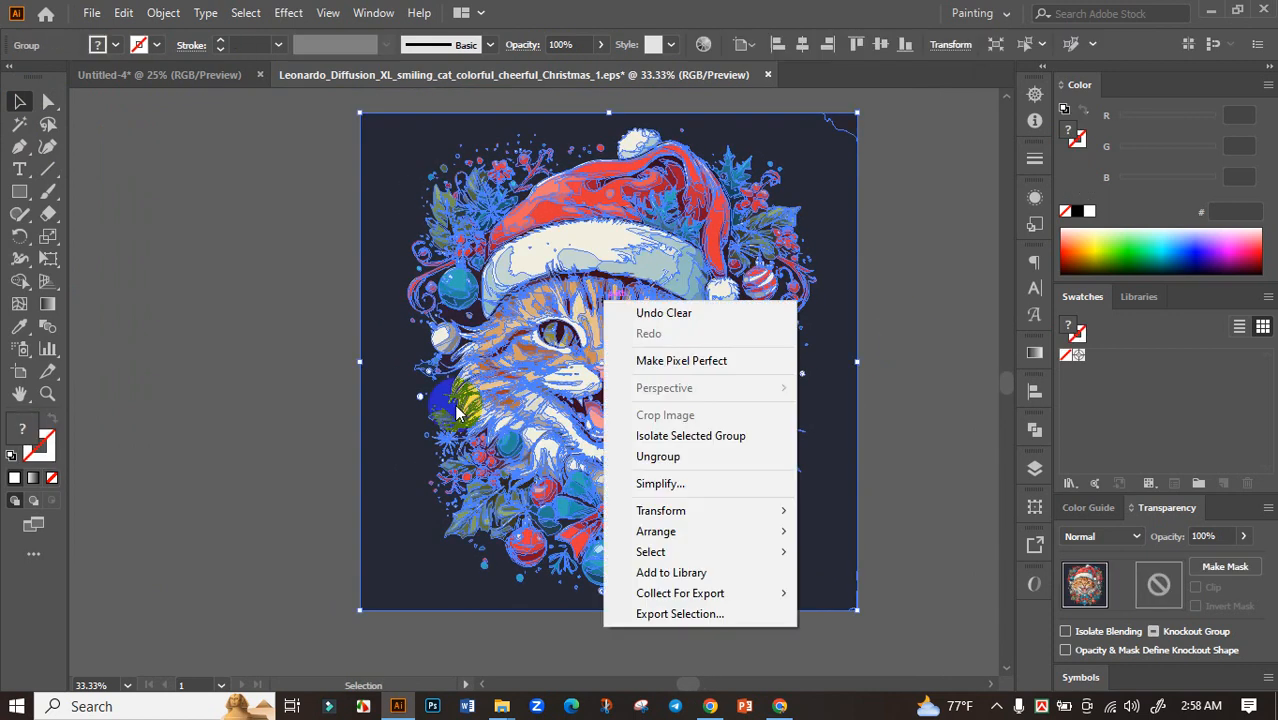
click(640, 456)
click(906, 327)
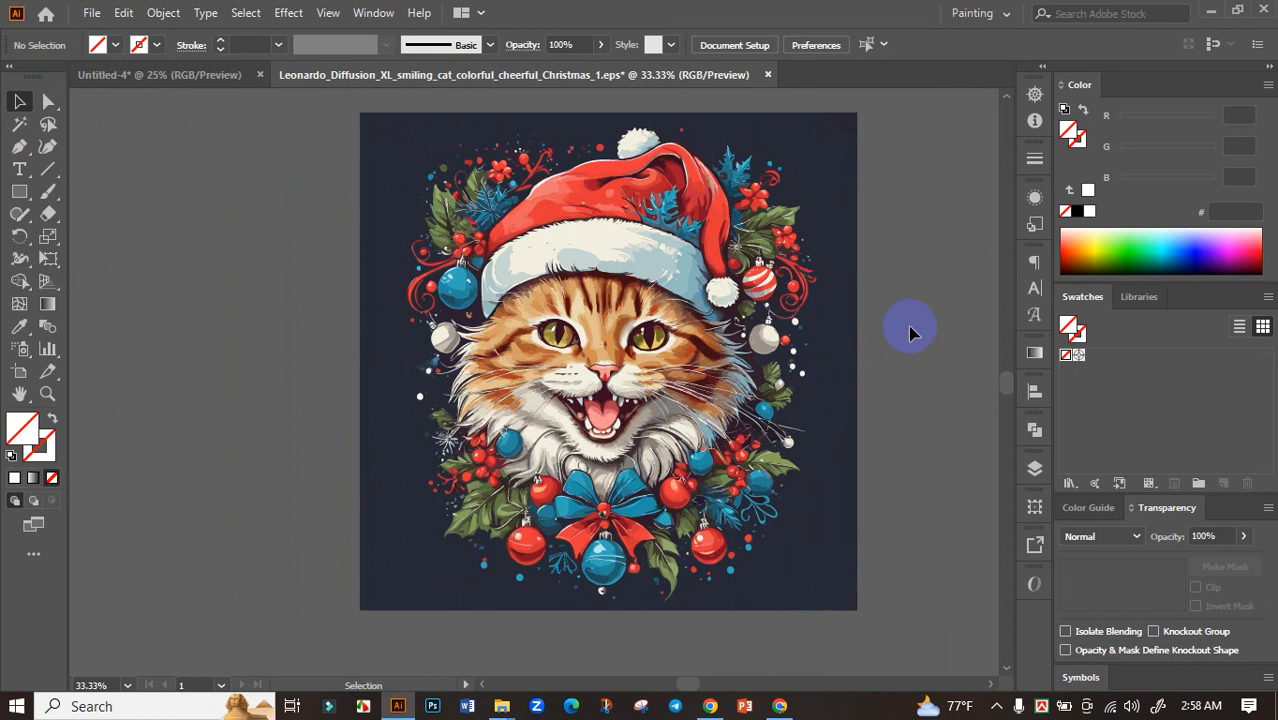
Delete the dark navy background behind the cat and the leftover dark piece at its upper-right corner
click(816, 177)
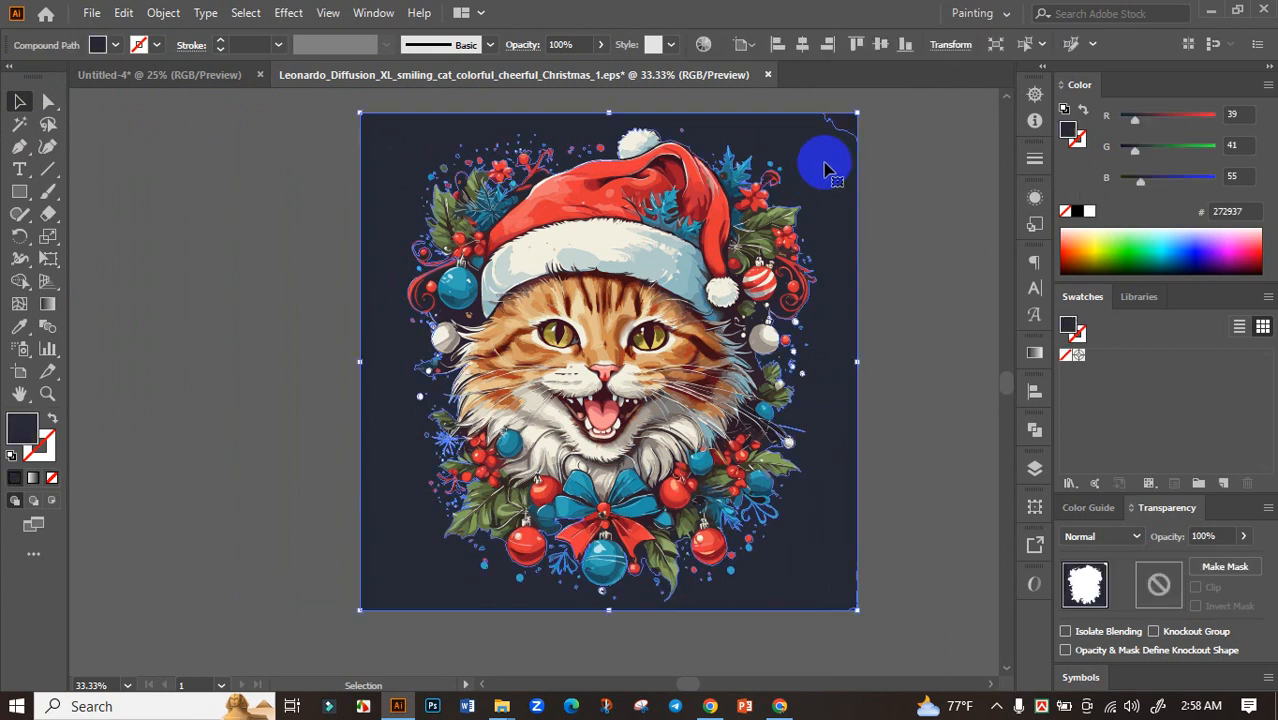
key(Delete)
click(850, 145)
key(Delete)
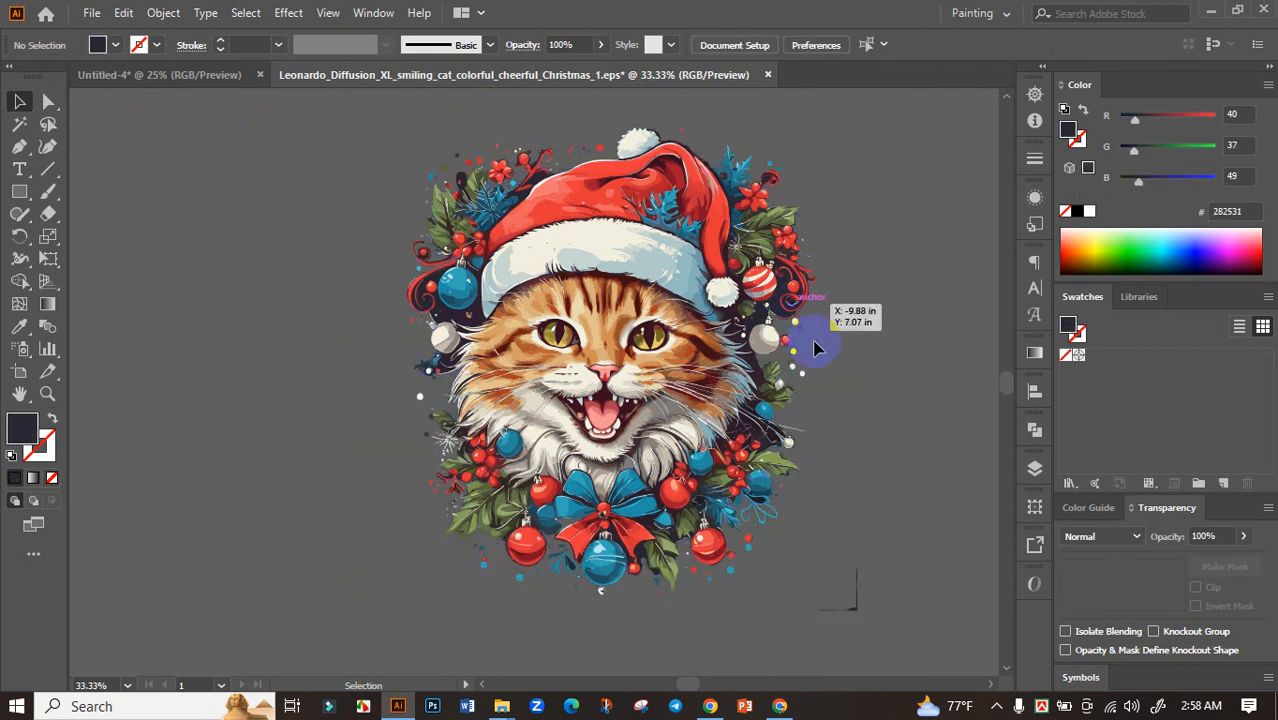
Delete the dark patch above the white ornament, between the striped ornament and the red swirl
scroll(797, 342, up, 4)
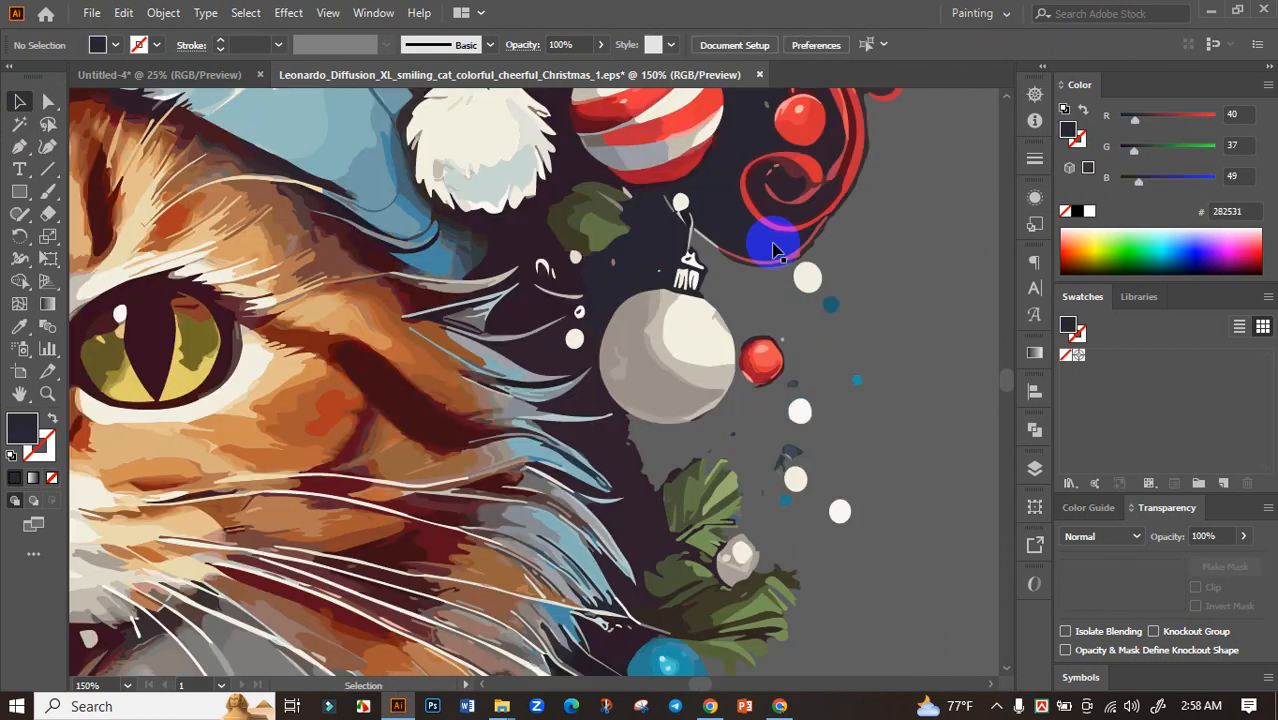
click(708, 178)
key(Delete)
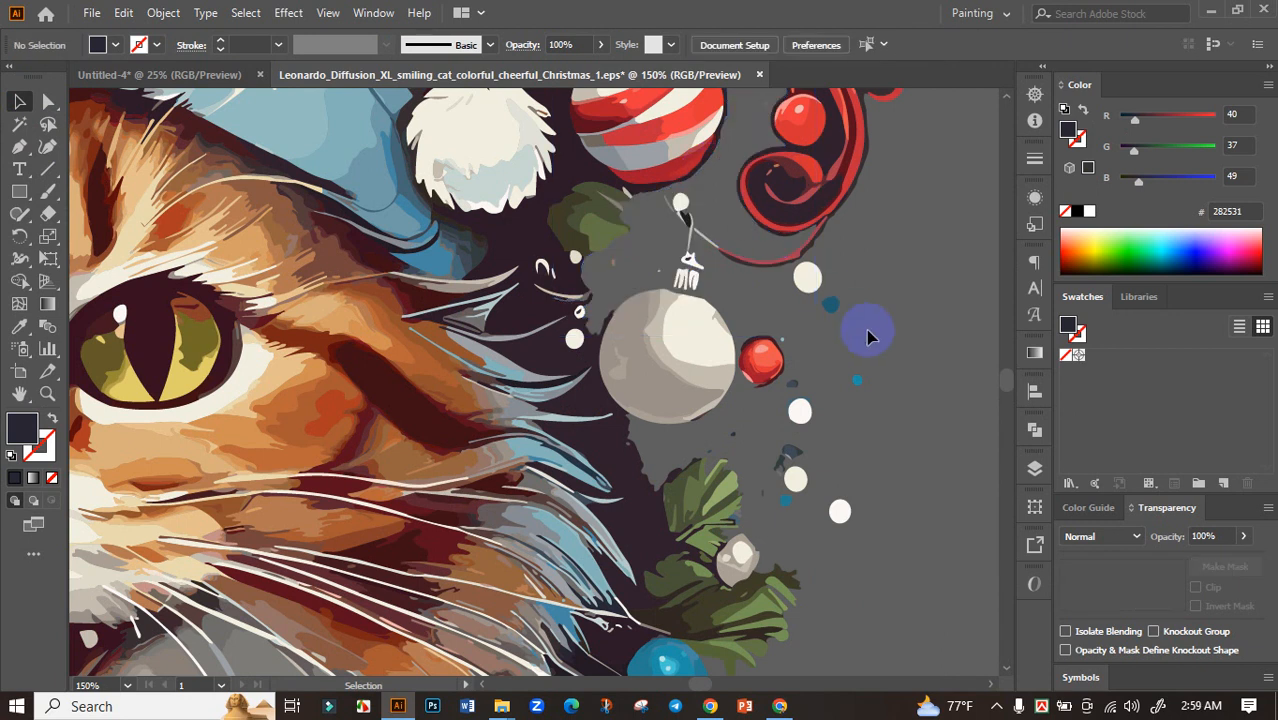
Delete the dark patches around the blue ornament and inside the red swirl beside the hat's brim
scroll(866, 336, down, 4)
scroll(620, 280, up, 4)
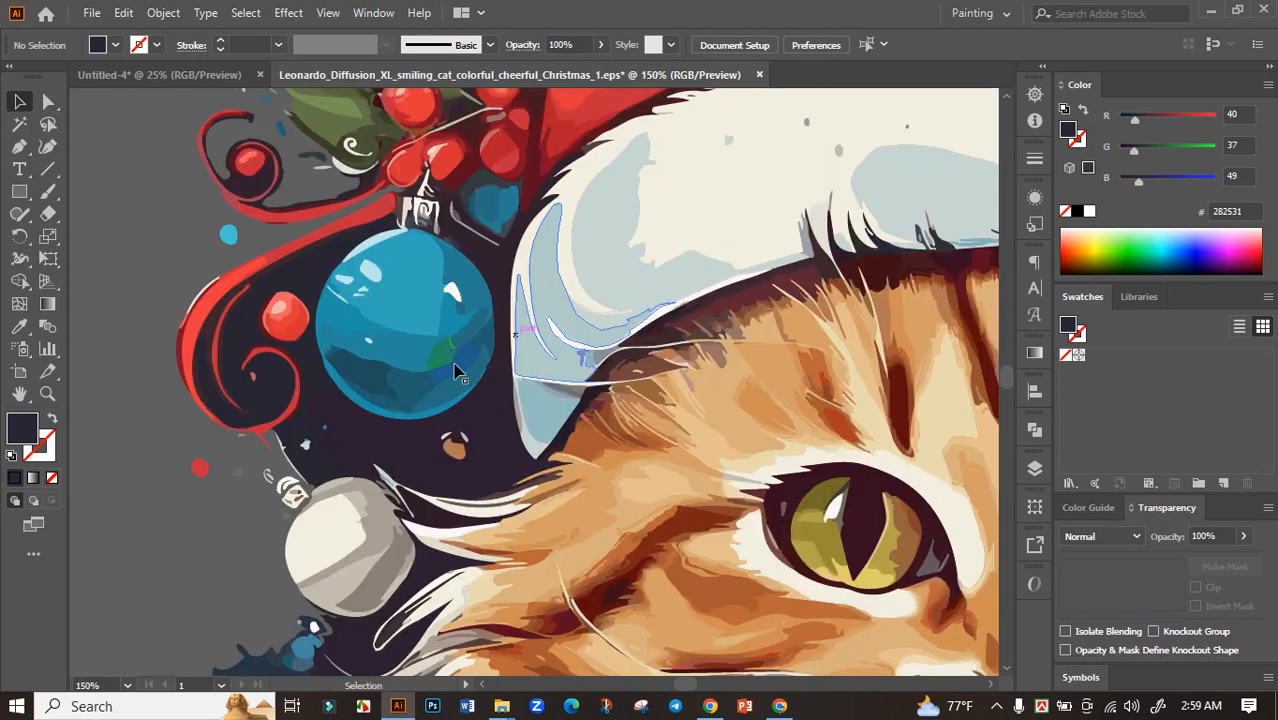
click(487, 443)
key(Delete)
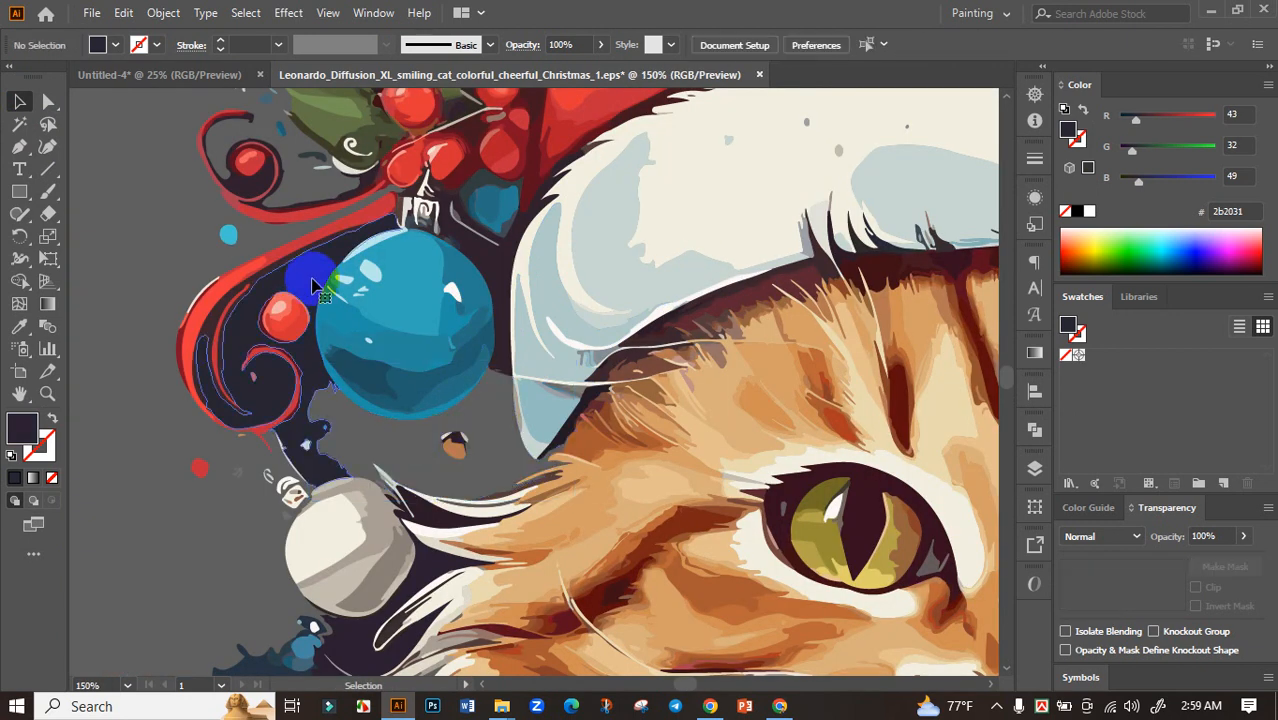
click(312, 286)
key(Delete)
click(500, 272)
key(Delete)
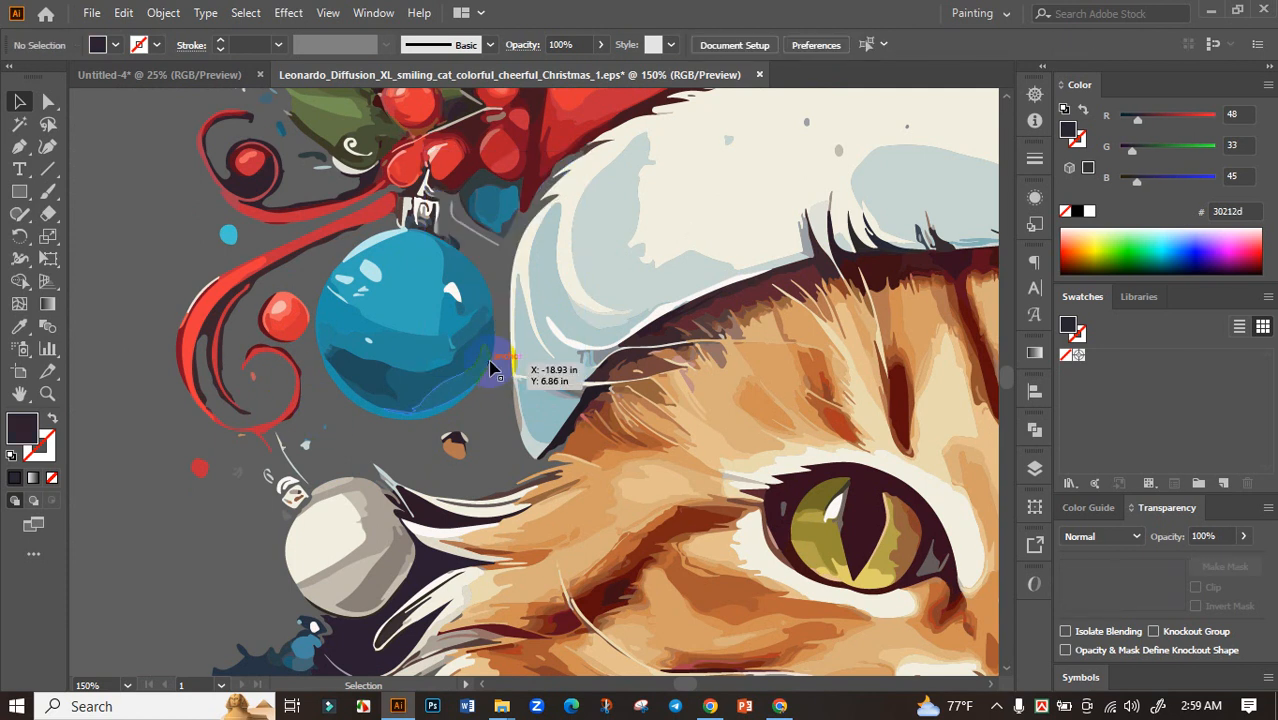
Delete the dark patches beneath the hat's pompom and between the cheek whiskers and the white ornament
scroll(371, 343, down, 4)
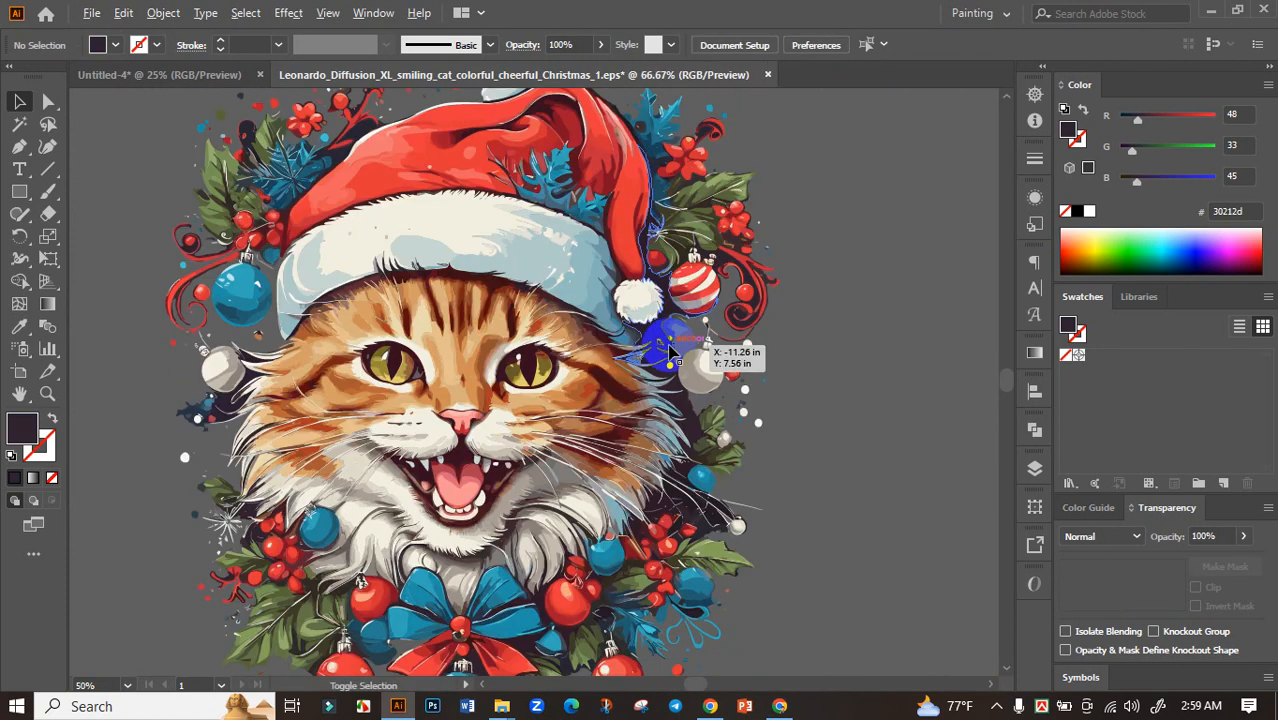
scroll(700, 345, up, 4)
click(620, 318)
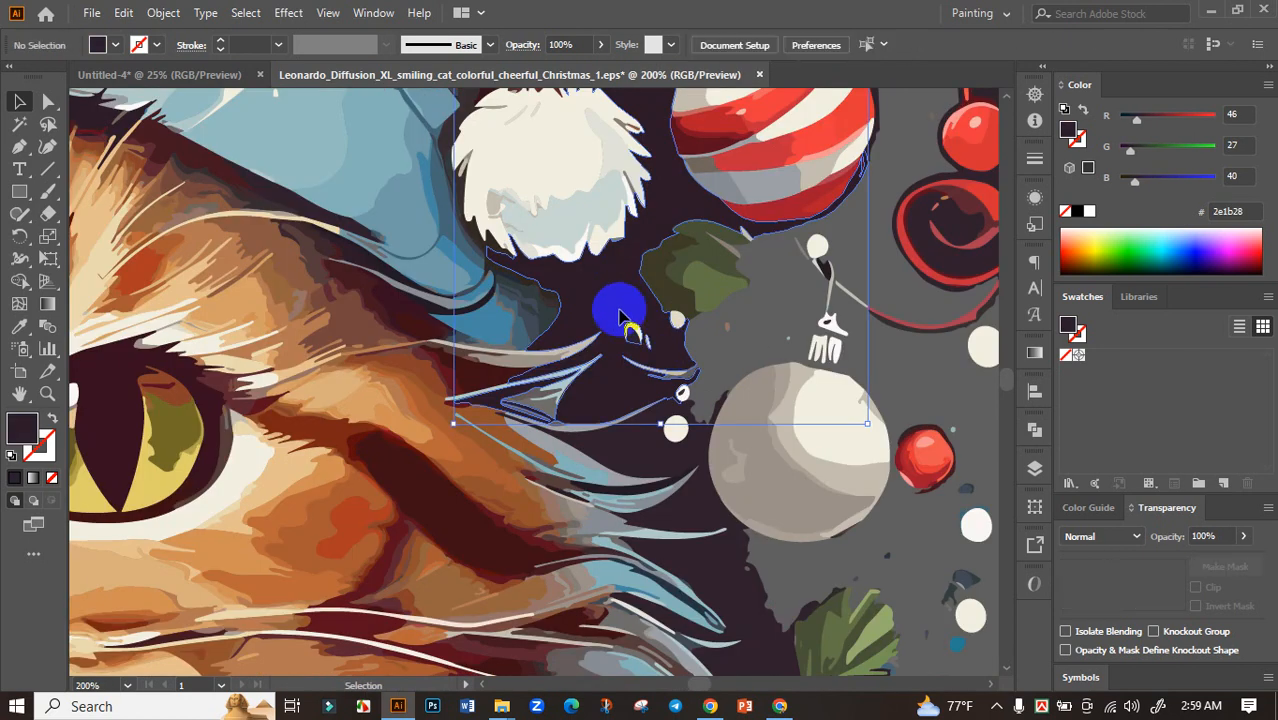
key(Delete)
click(707, 519)
key(Delete)
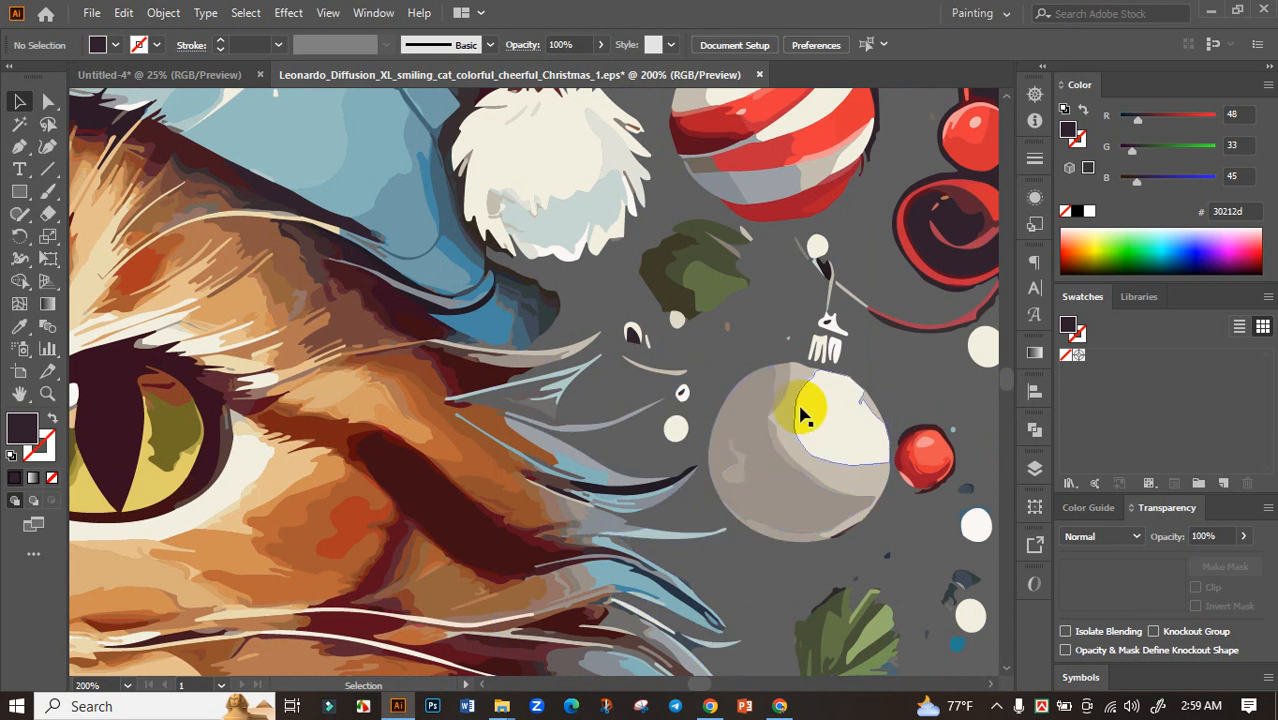
Delete the dark patches above the large holly leaf and between the whiskers beside the small white ornament
scroll(805, 415, down, 4)
scroll(790, 385, up, 4)
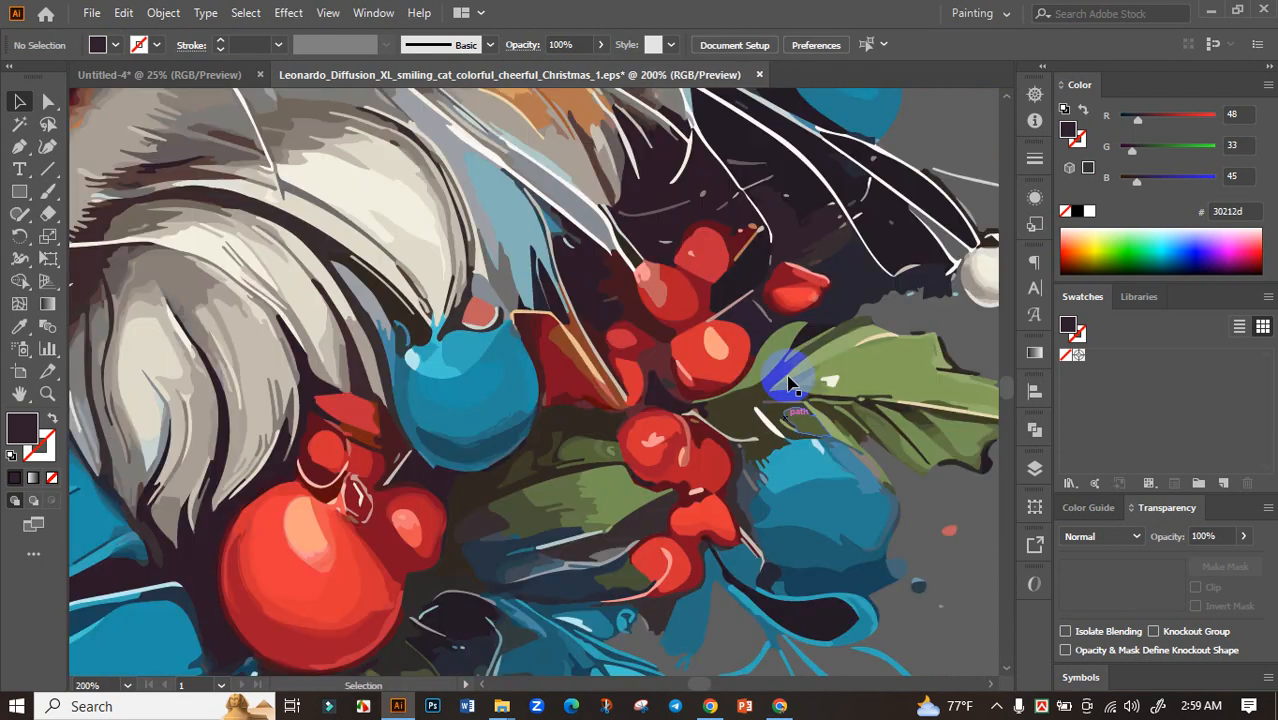
drag(846, 281, 763, 327)
click(767, 333)
key(Delete)
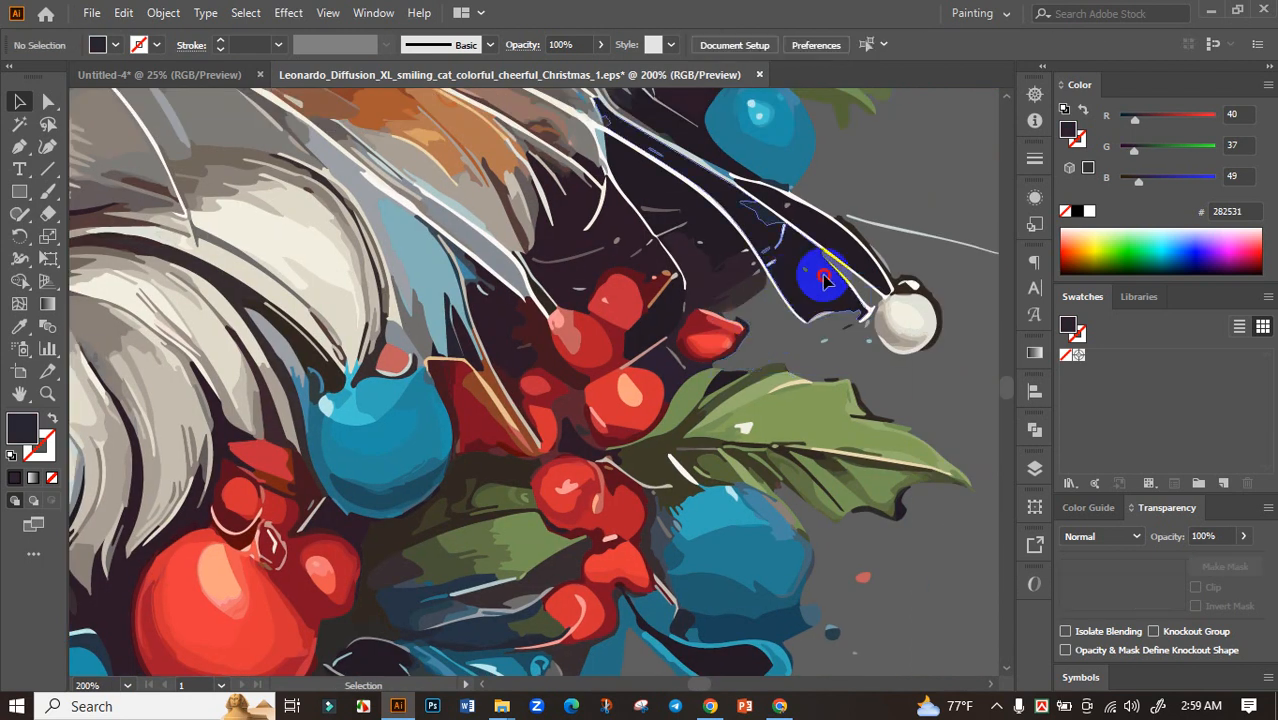
click(815, 277)
key(Delete)
Delete the dark patches between the whisker tips and the red berry cluster above the holly leaf
drag(705, 231, 690, 278)
key(Delete)
click(716, 291)
key(Delete)
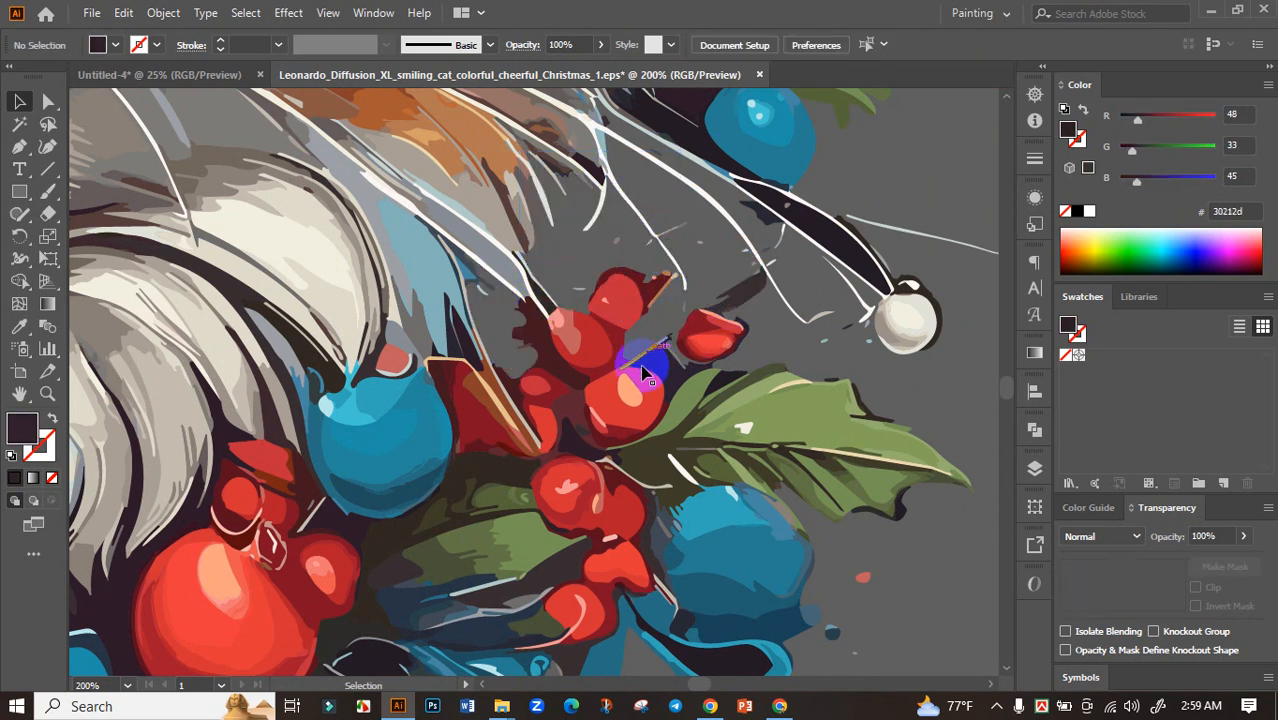
click(663, 363)
key(Delete)
Delete the dark patches and slivers between the whiskers around the blue ornament and the small white ornament
scroll(703, 196, up, 1)
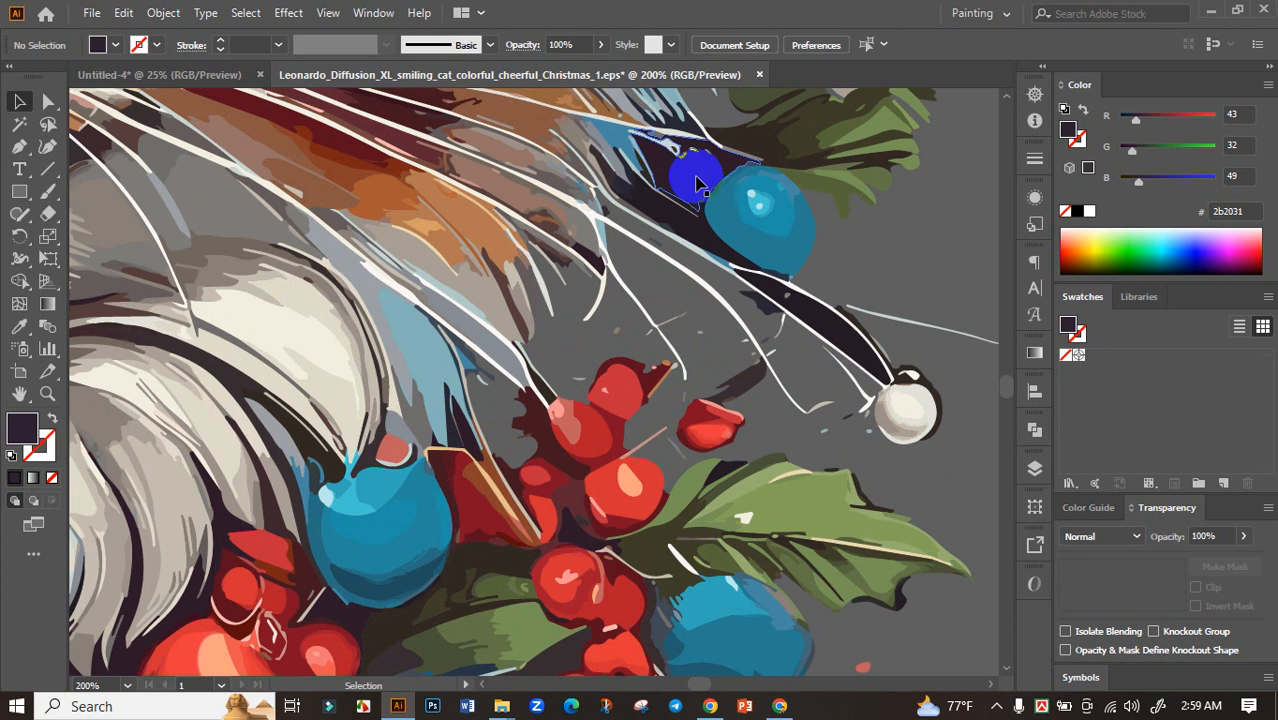
click(690, 213)
key(Delete)
click(754, 265)
key(Delete)
click(807, 294)
key(Delete)
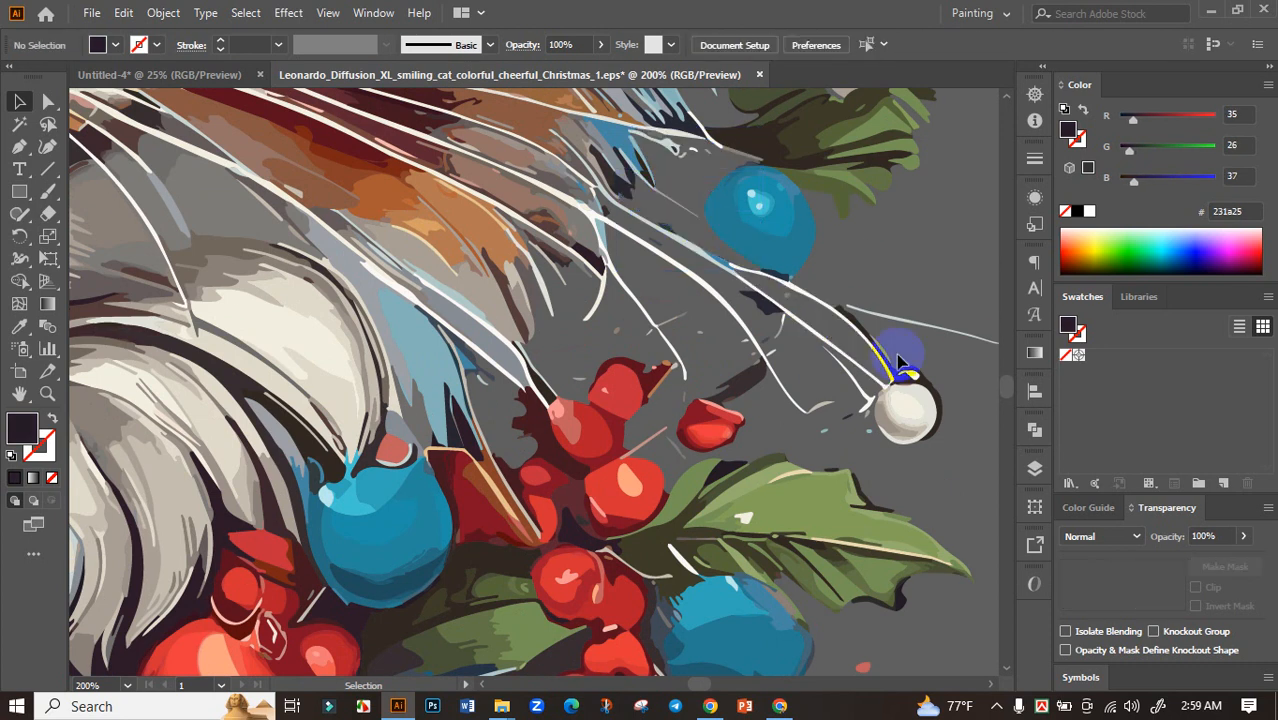
click(757, 303)
key(Delete)
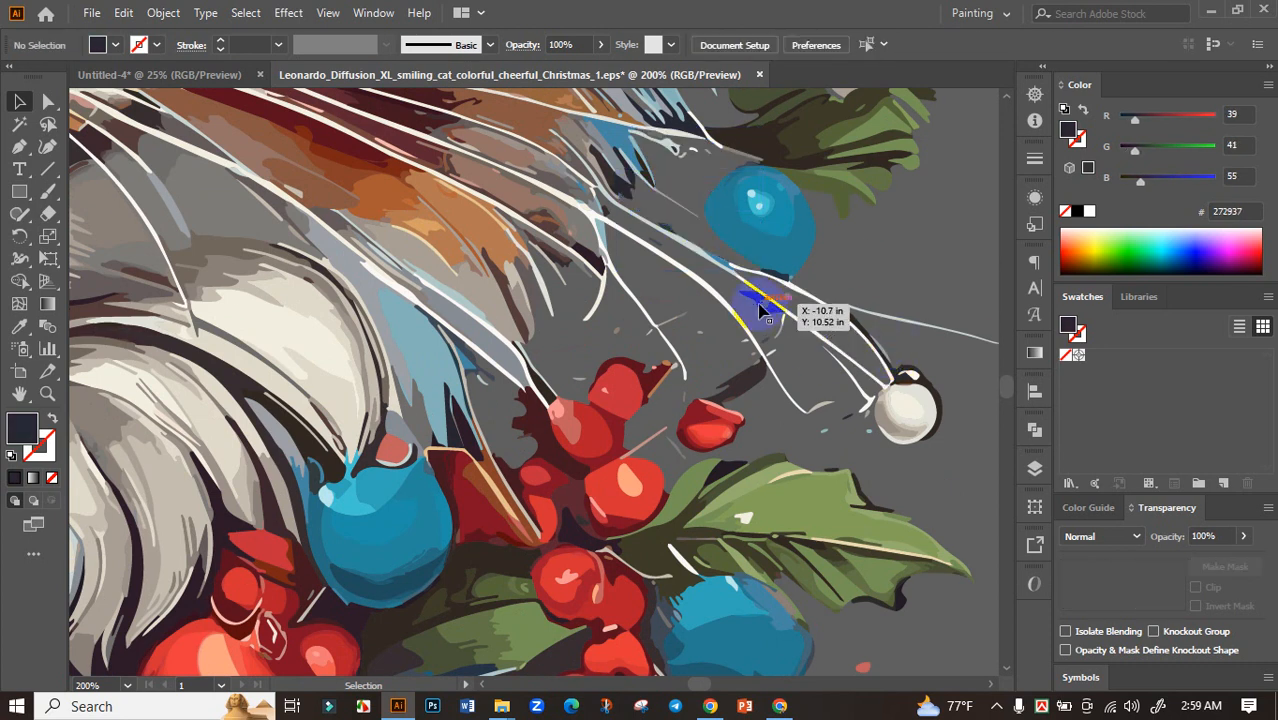
click(757, 305)
key(Delete)
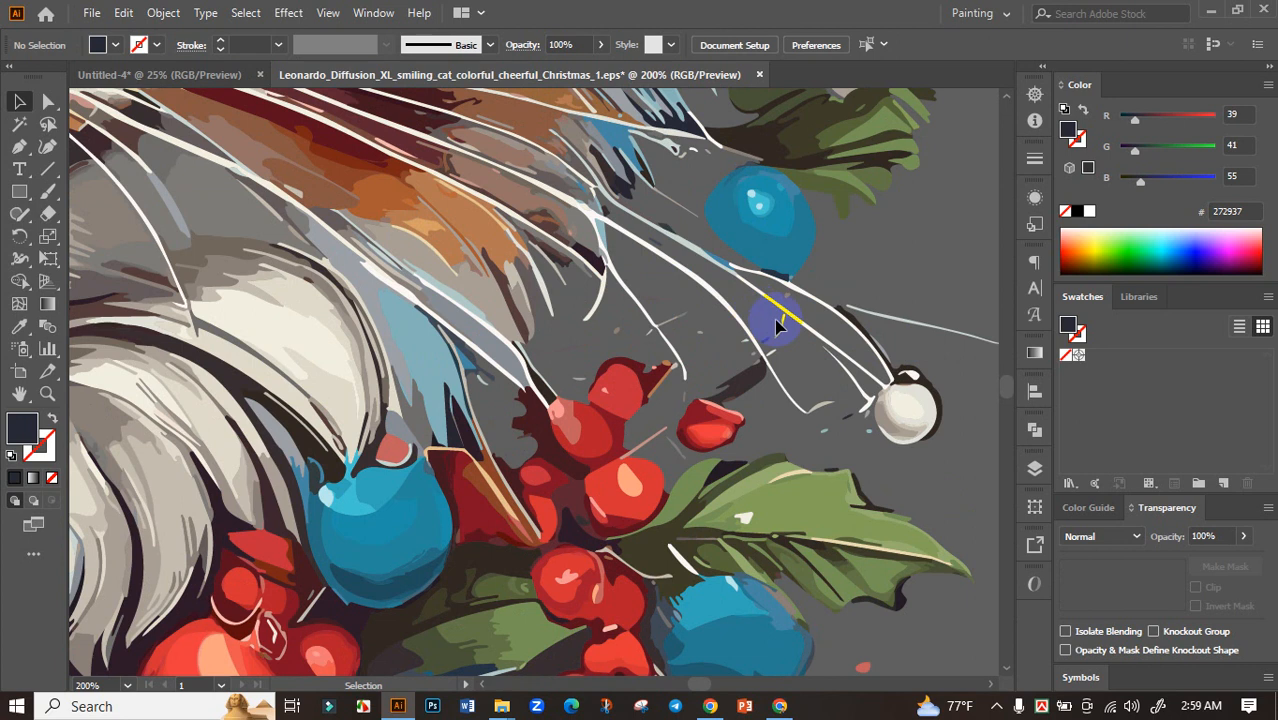
Delete the dark patches between the cat's left-side cheek fur strands near the white ornament
key(ctrl+minus)
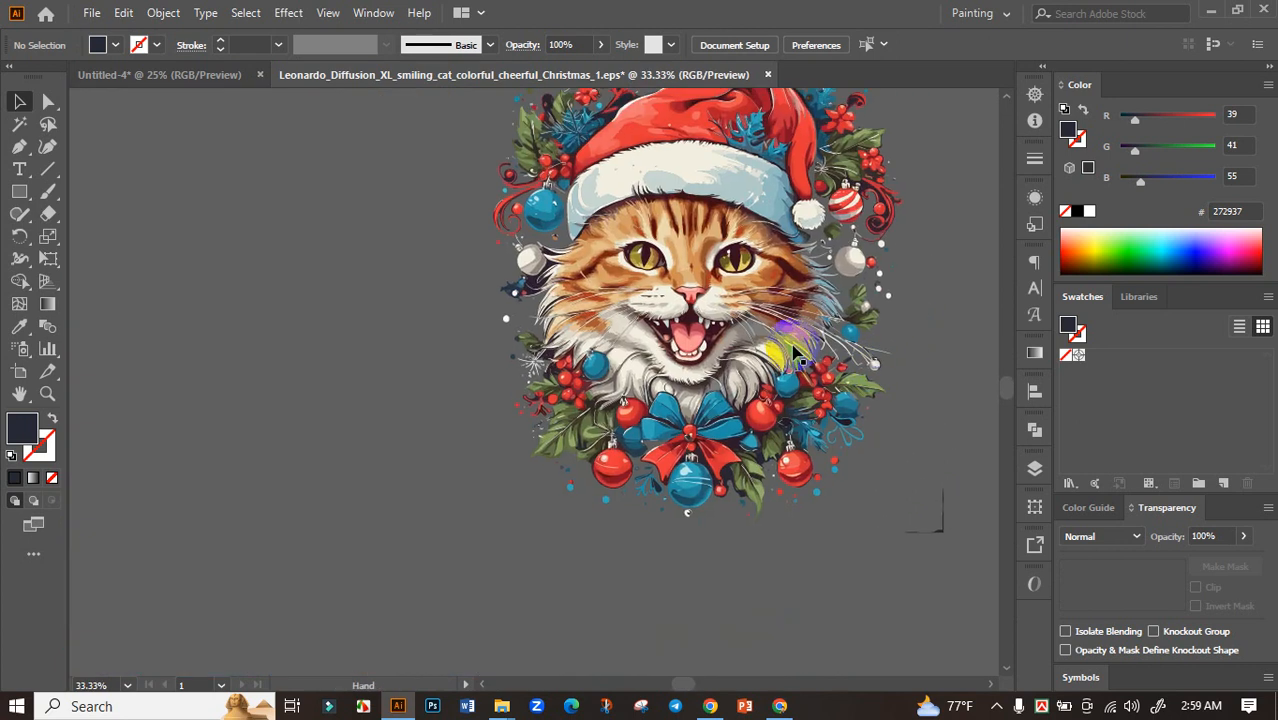
scroll(540, 296, up, 5)
click(487, 228)
key(Delete)
scroll(530, 250, up, 5)
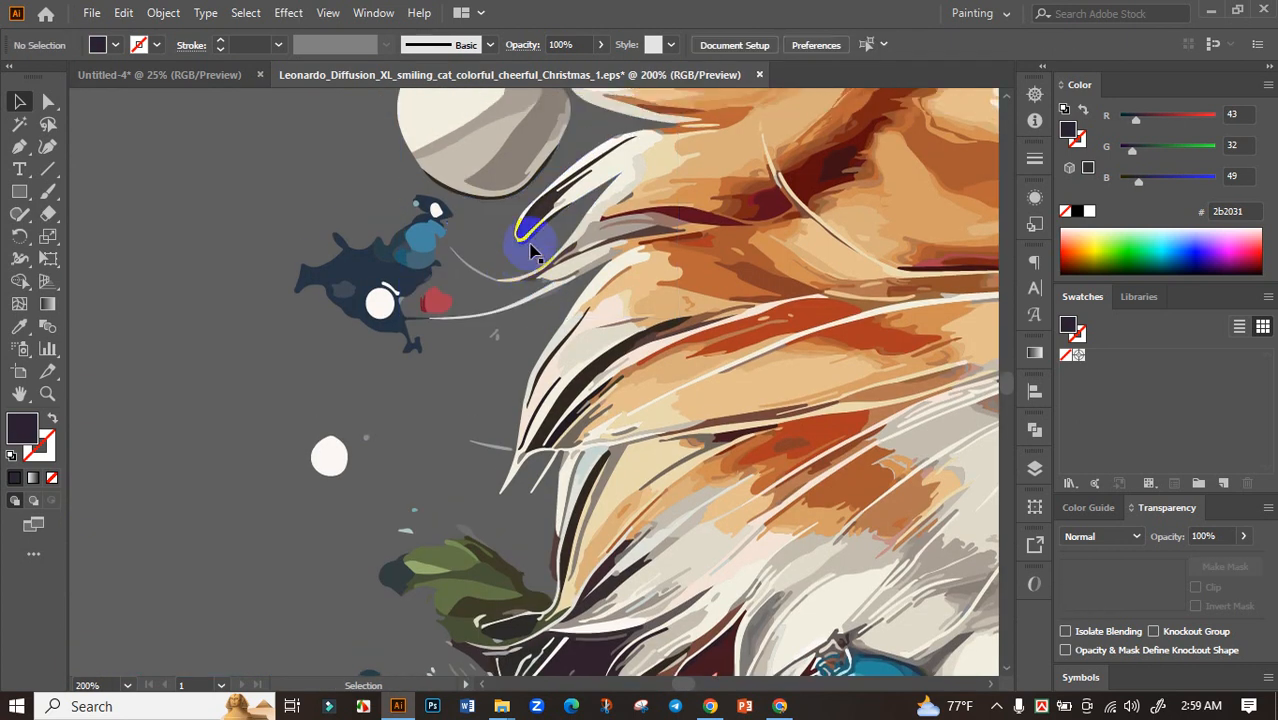
click(603, 163)
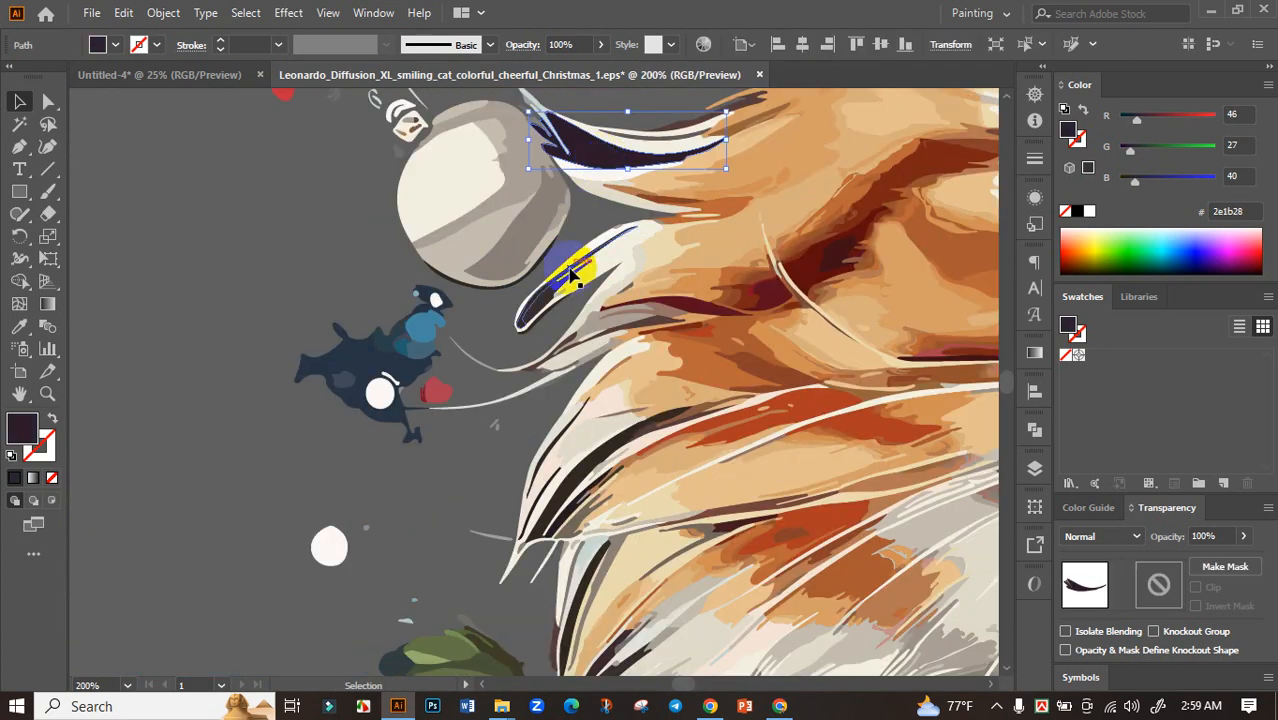
key(Delete)
click(530, 295)
Delete the dark blue splash shape below the white ornament on the left side of the artwork
scroll(537, 305, down, 5)
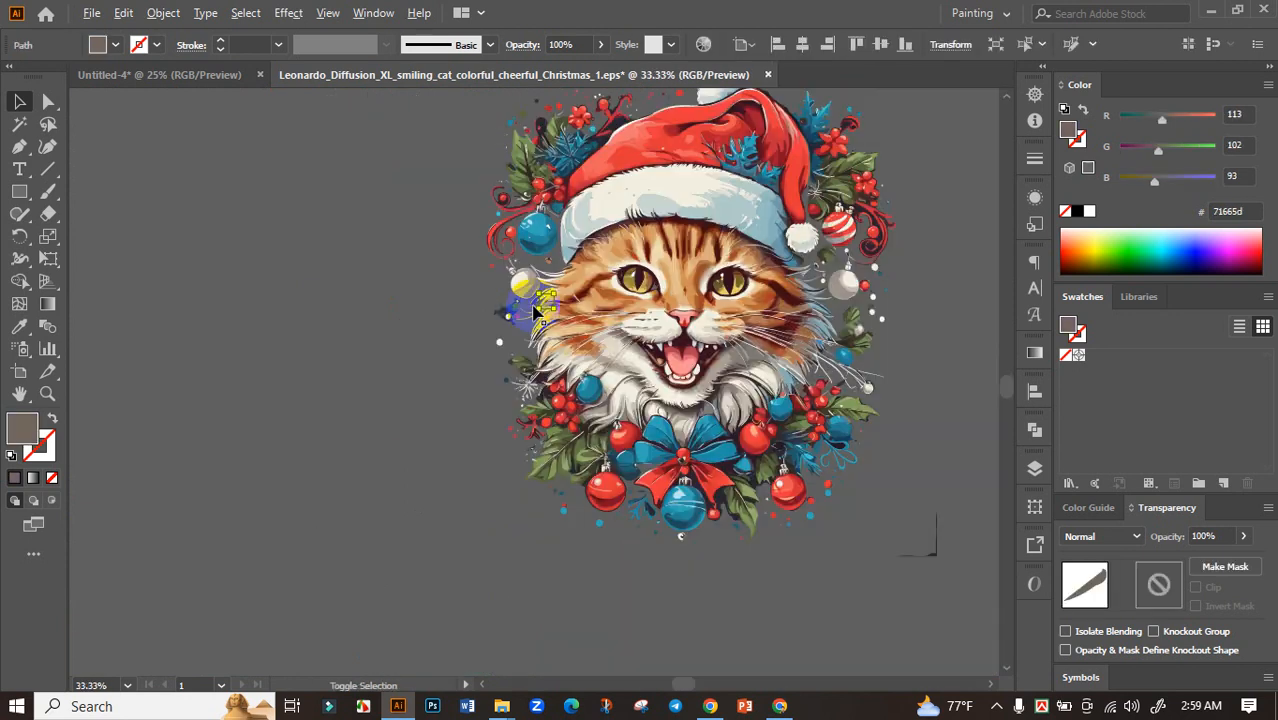
scroll(515, 327, up, 5)
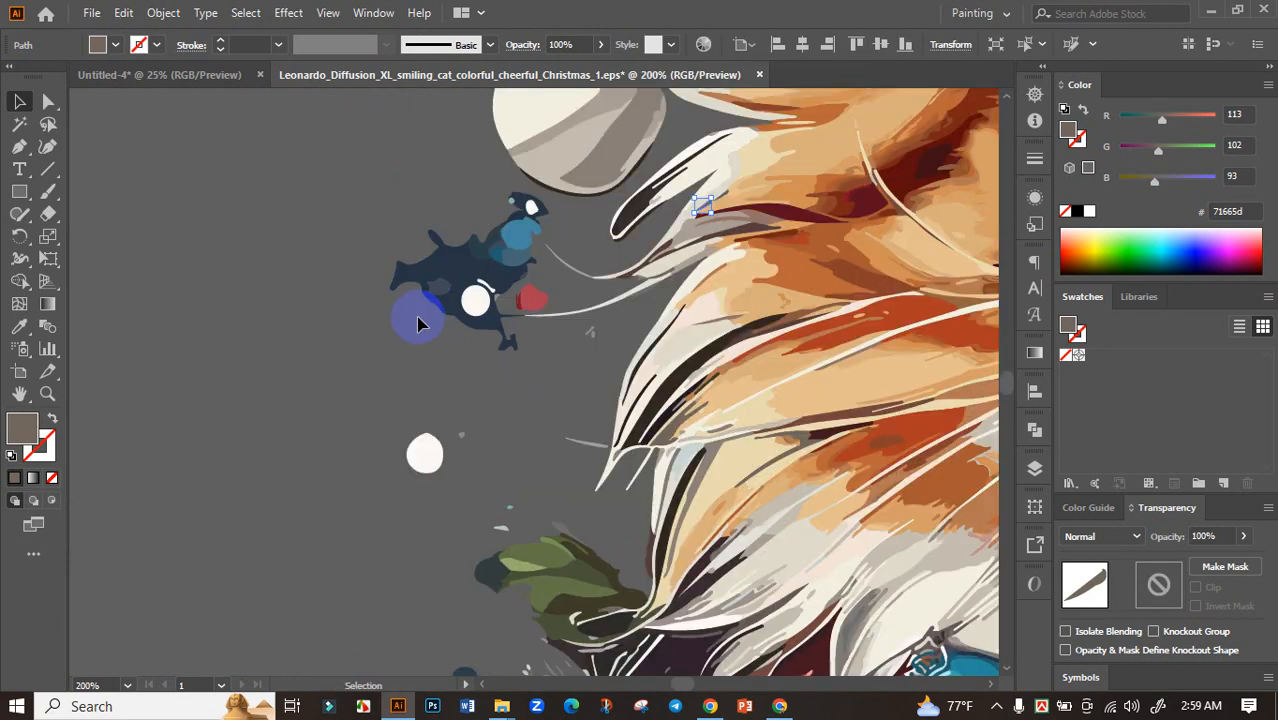
click(450, 262)
key(Delete)
scroll(383, 297, down, 4)
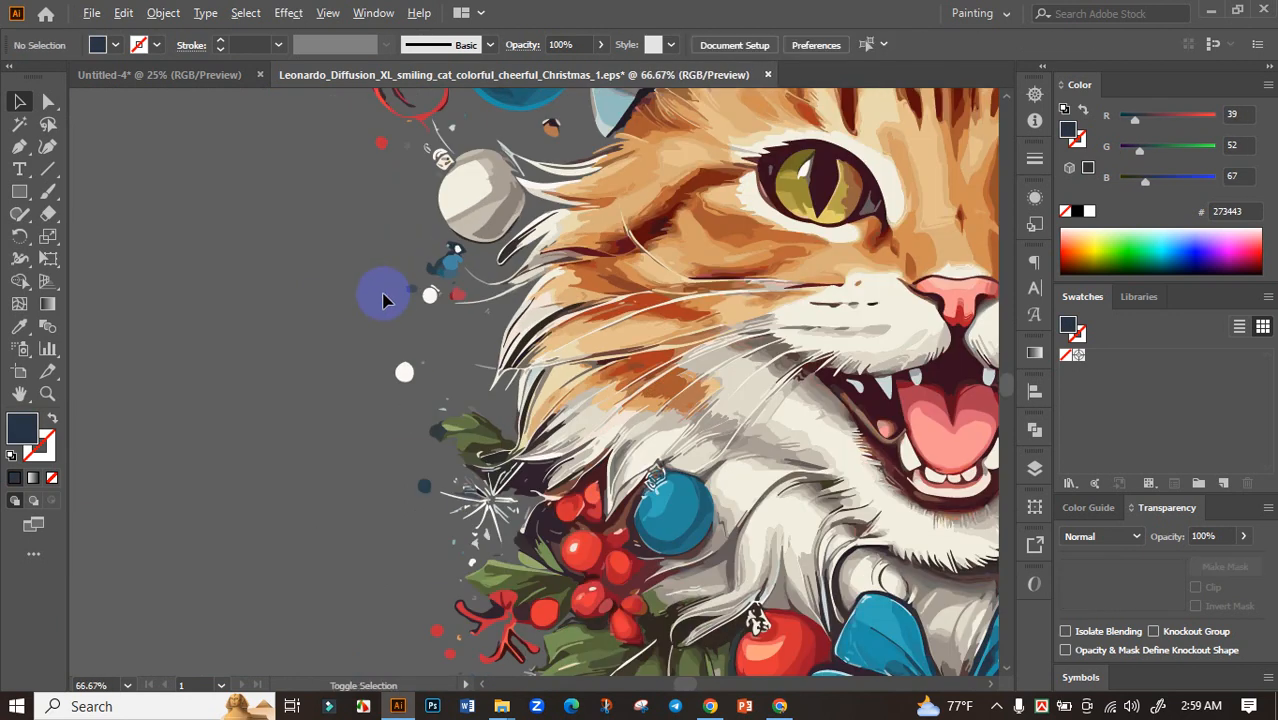
Delete the dark patches between the white starburst, the red berries and the green leaves at the lower left of the artwork
scroll(470, 425, up, 6)
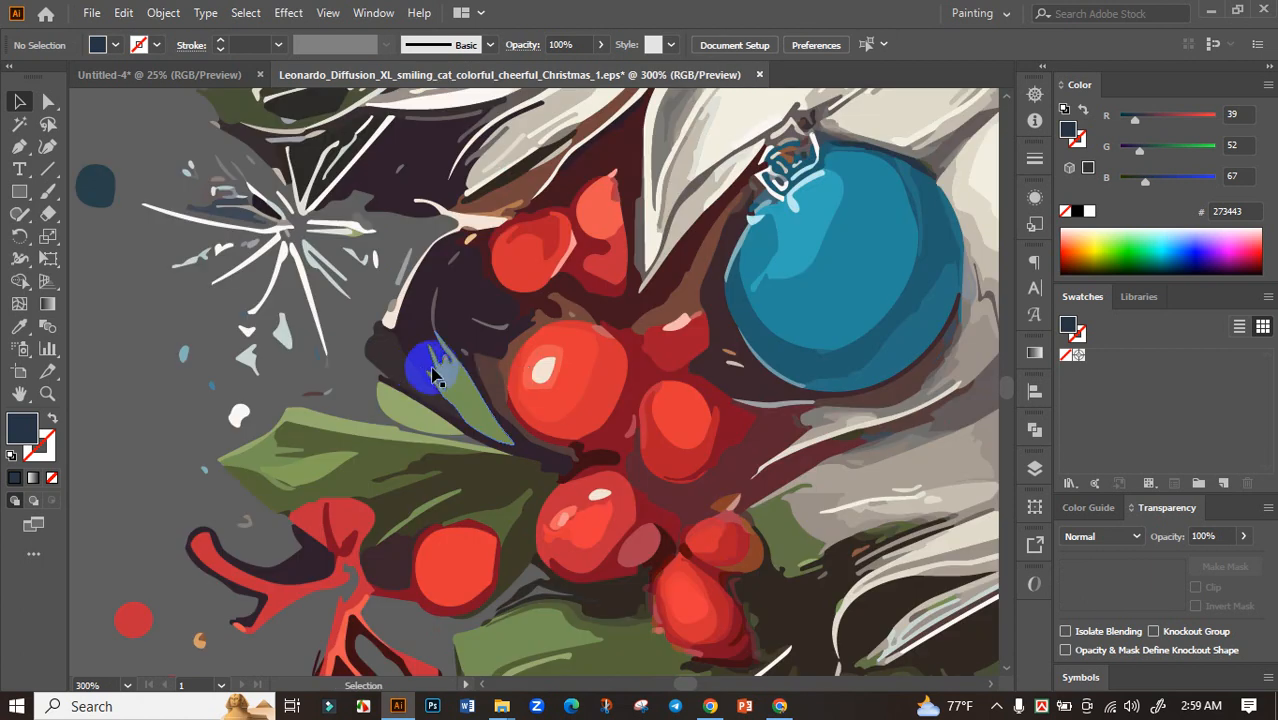
click(451, 294)
key(Delete)
click(400, 186)
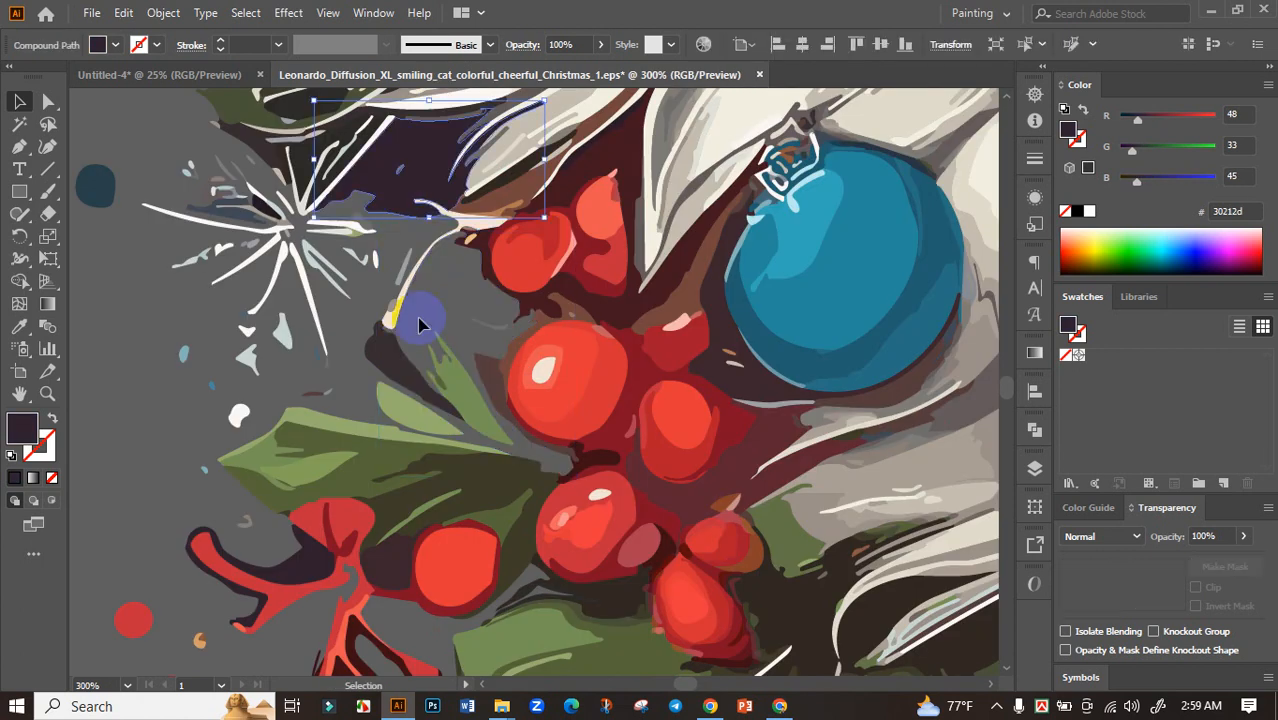
key(Delete)
click(393, 354)
key(Delete)
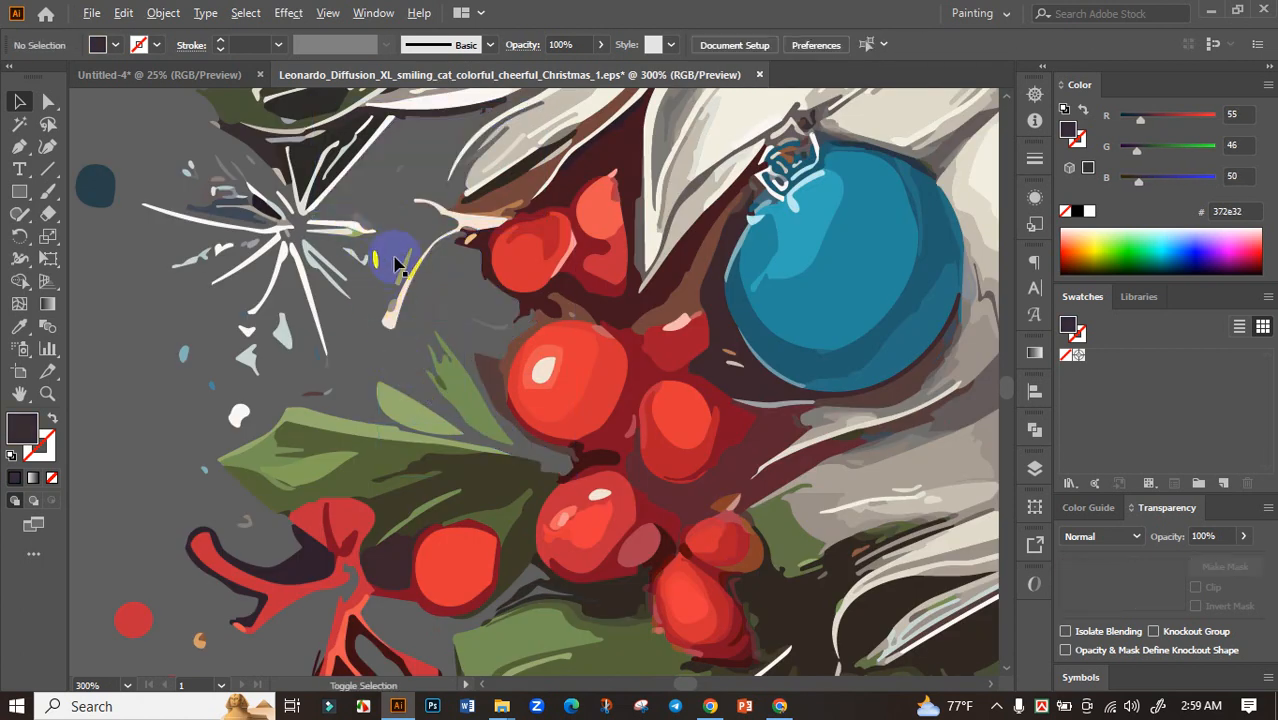
Delete the dark patch around the blue swirls below the blue ornament at the lower right of the artwork
scroll(271, 322, down, 6)
drag(817, 393, 849, 427)
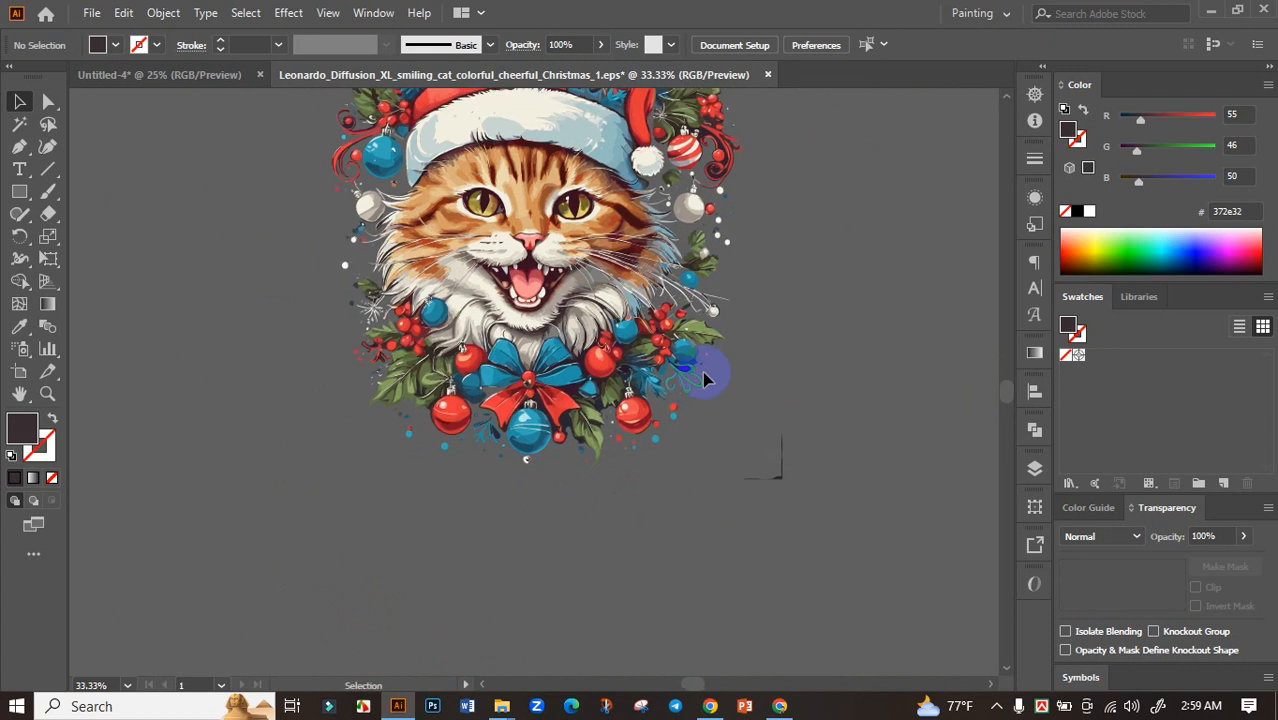
scroll(664, 357, up, 5)
click(813, 439)
key(Delete)
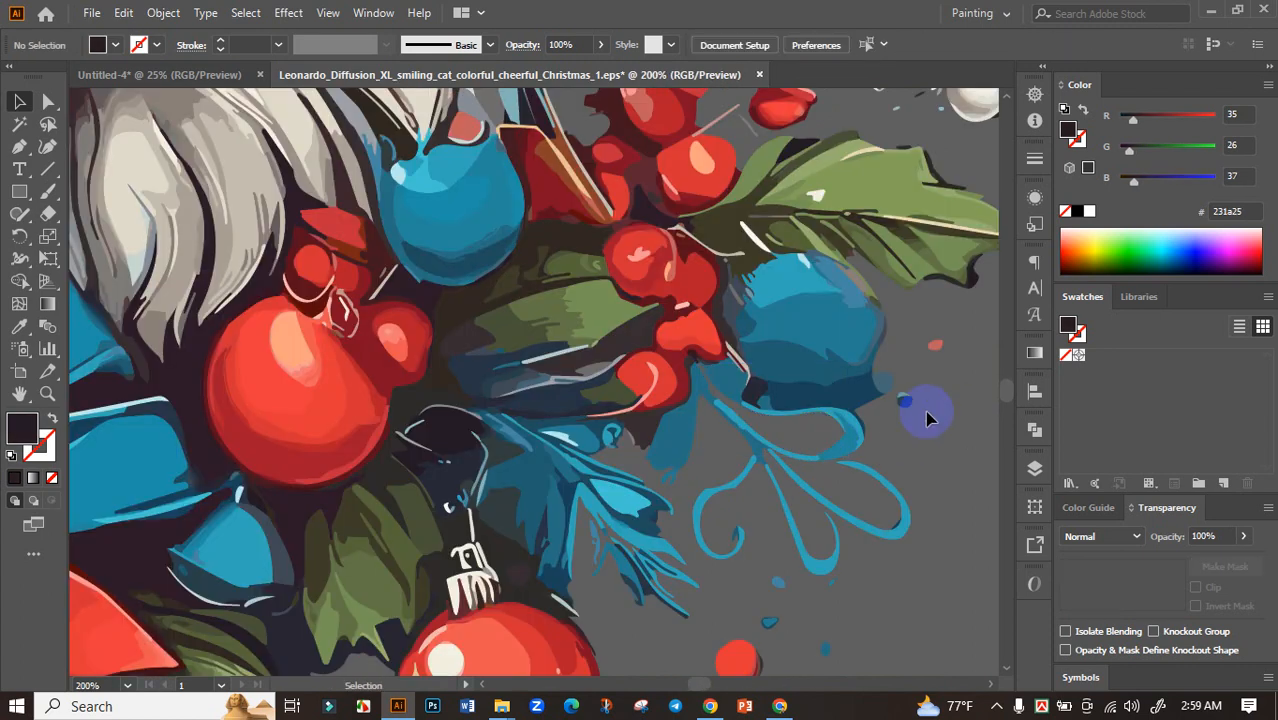
Delete the dark patches around the red ribbon tail, beside the large blue ornament, the leaf and the blue bow
scroll(928, 430, down, 4)
scroll(585, 485, up, 6)
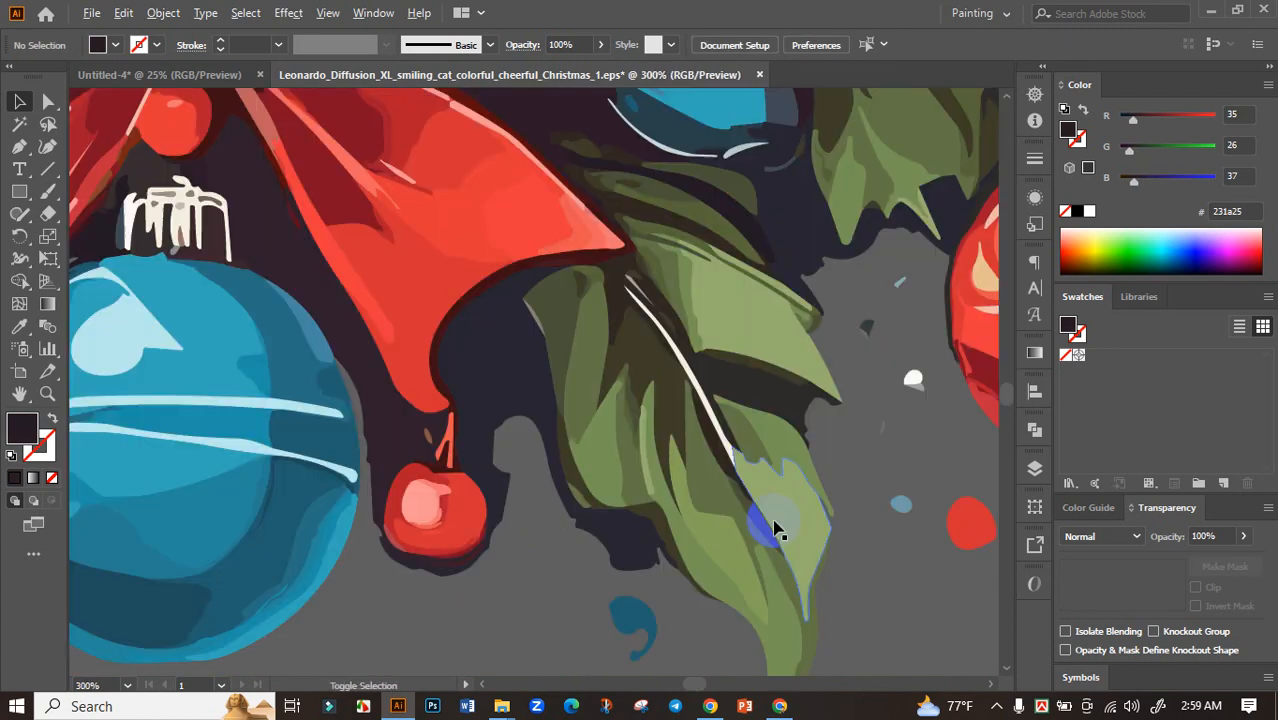
click(533, 390)
key(Delete)
click(322, 288)
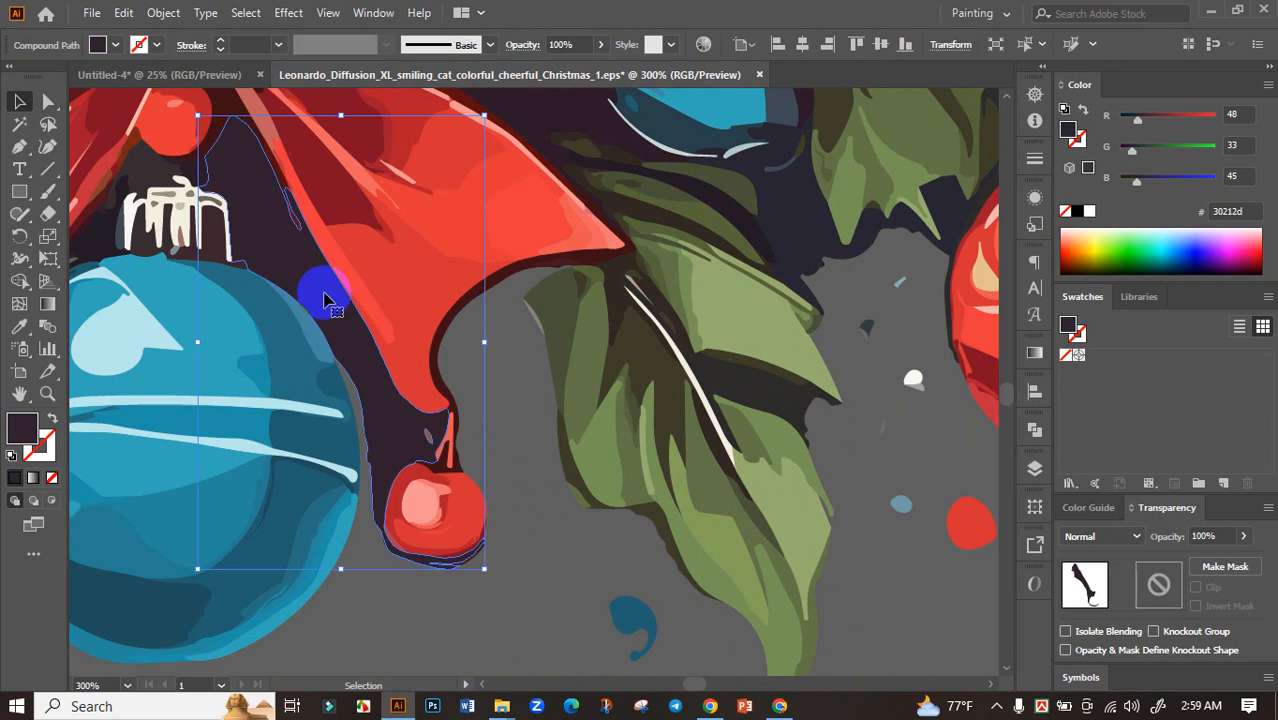
key(Delete)
scroll(555, 331, up, 1)
click(543, 223)
key(Delete)
Delete the dark patches between the green leaves, around the small blue shape, and between the blue bow and red ornament
click(793, 306)
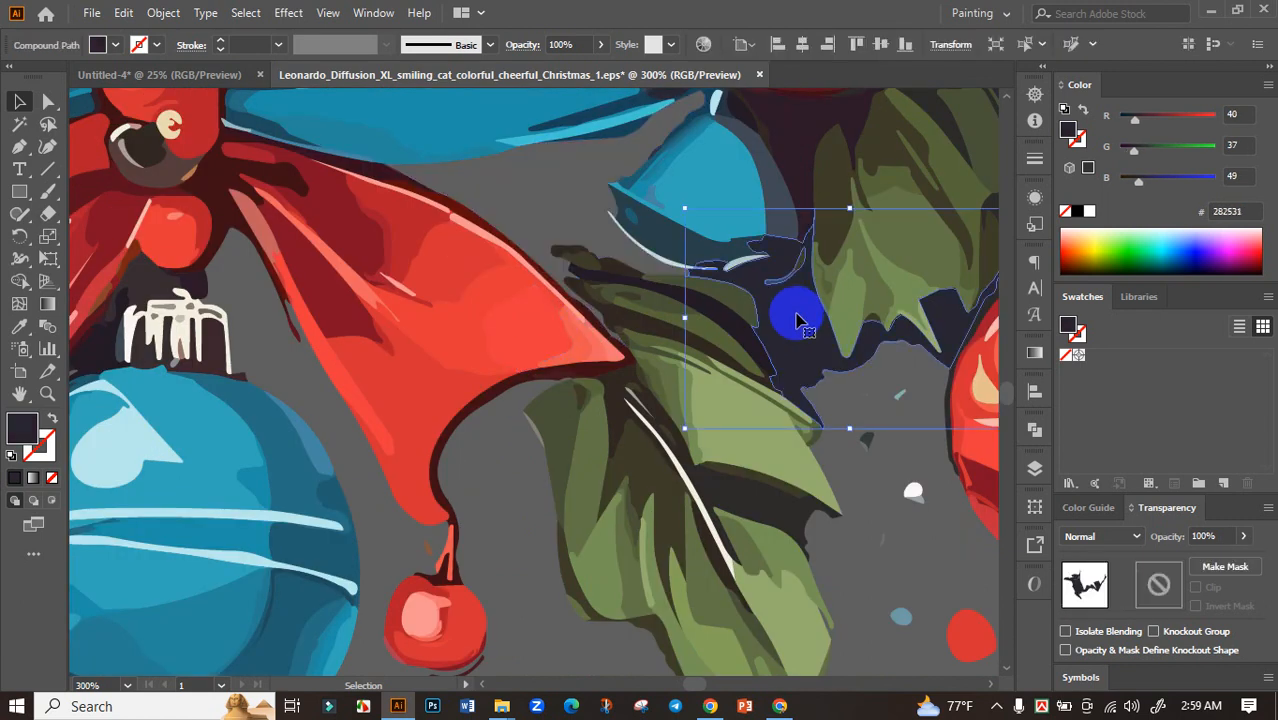
key(Delete)
scroll(792, 290, up, 1)
click(790, 256)
key(Delete)
scroll(685, 271, up, 1)
click(676, 266)
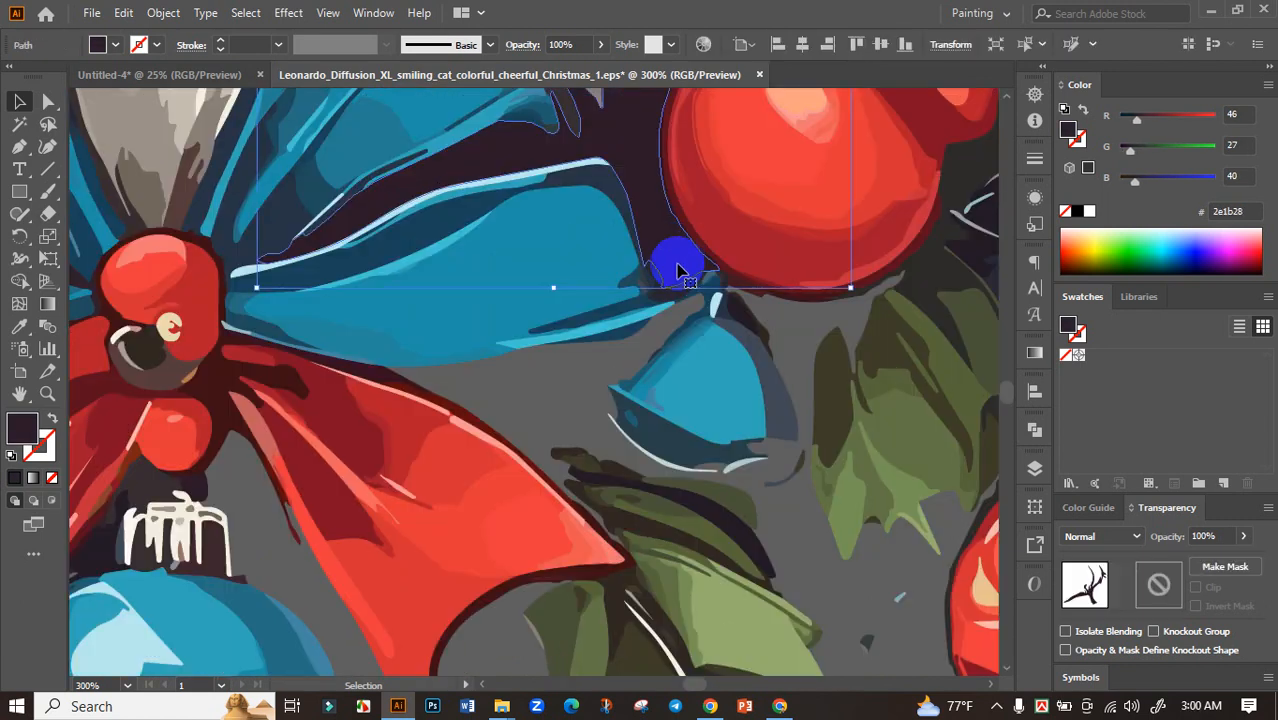
key(Delete)
scroll(705, 345, down, 8)
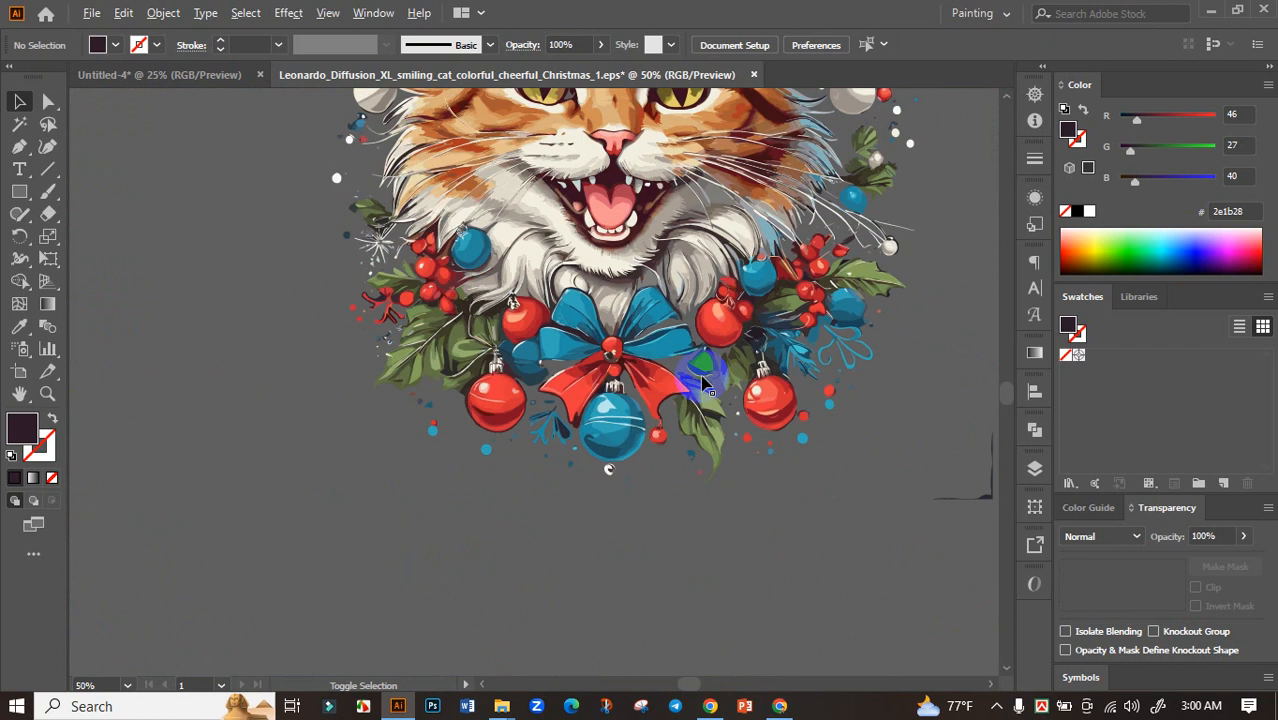
Delete the dark patches between the left loops of the blue bow and beside the cap of the lower-left red ornament
scroll(555, 335, up, 4)
click(601, 280)
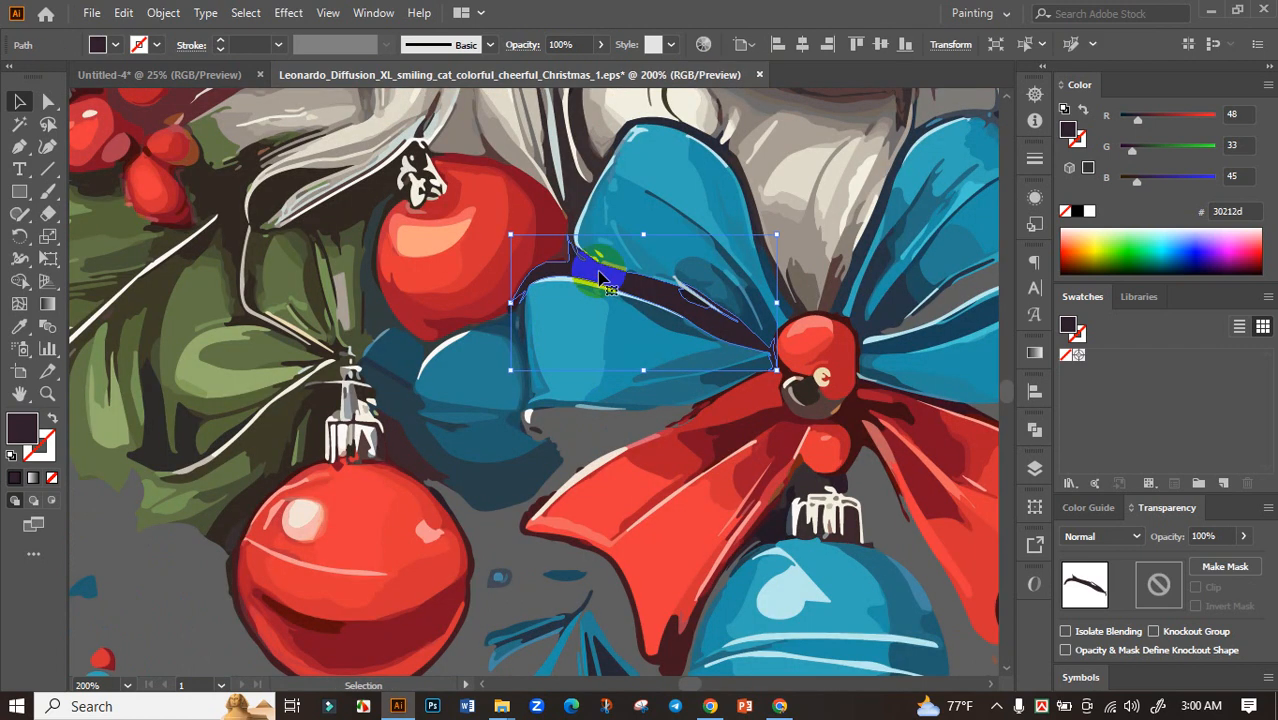
key(Delete)
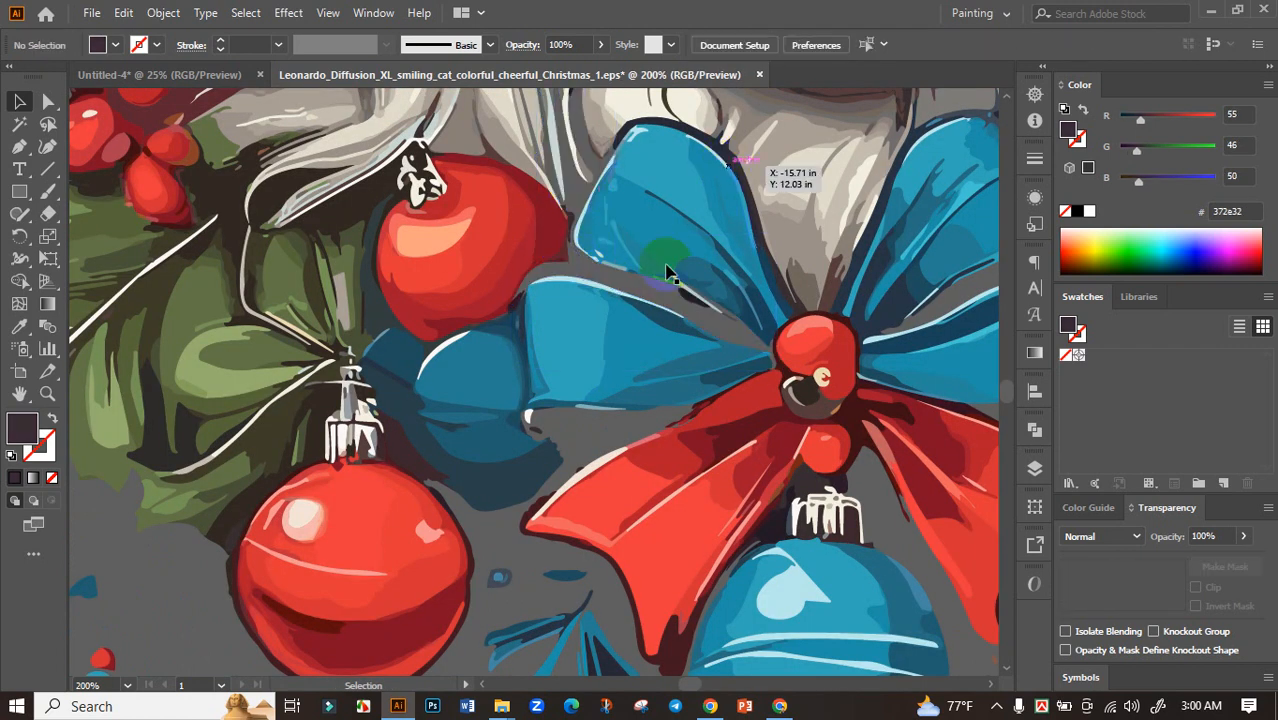
drag(548, 462, 415, 475)
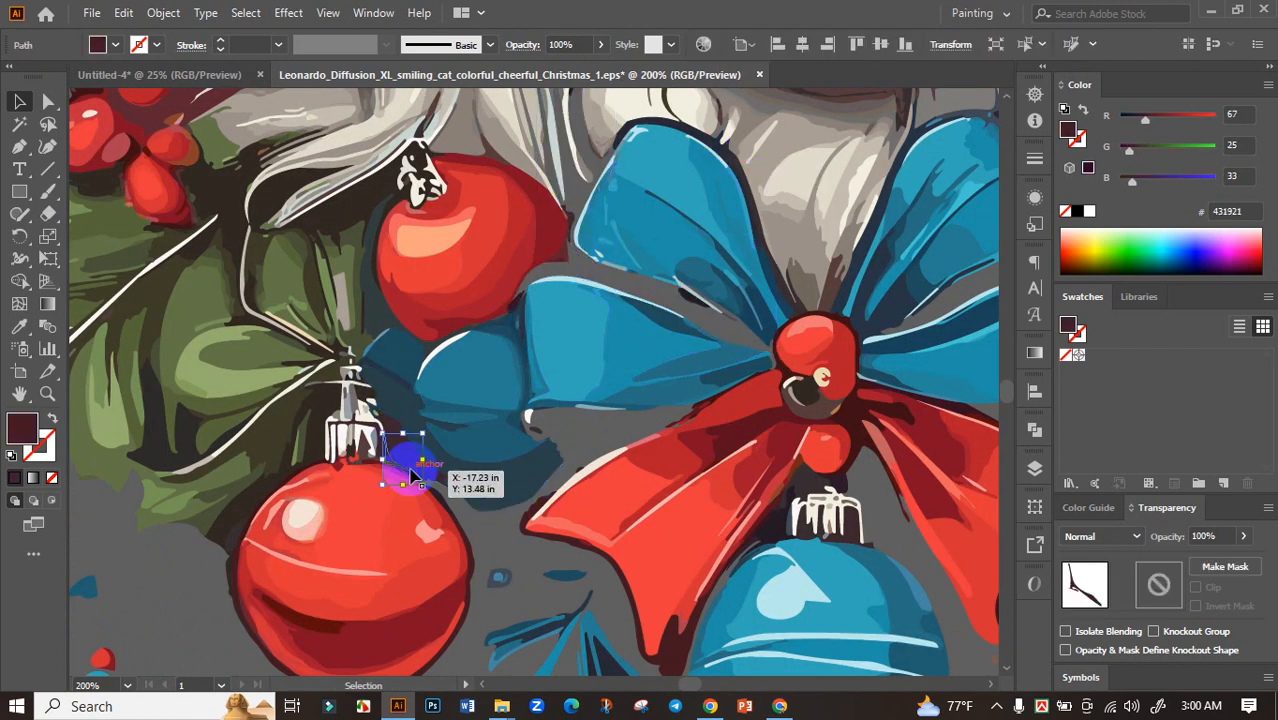
key(Delete)
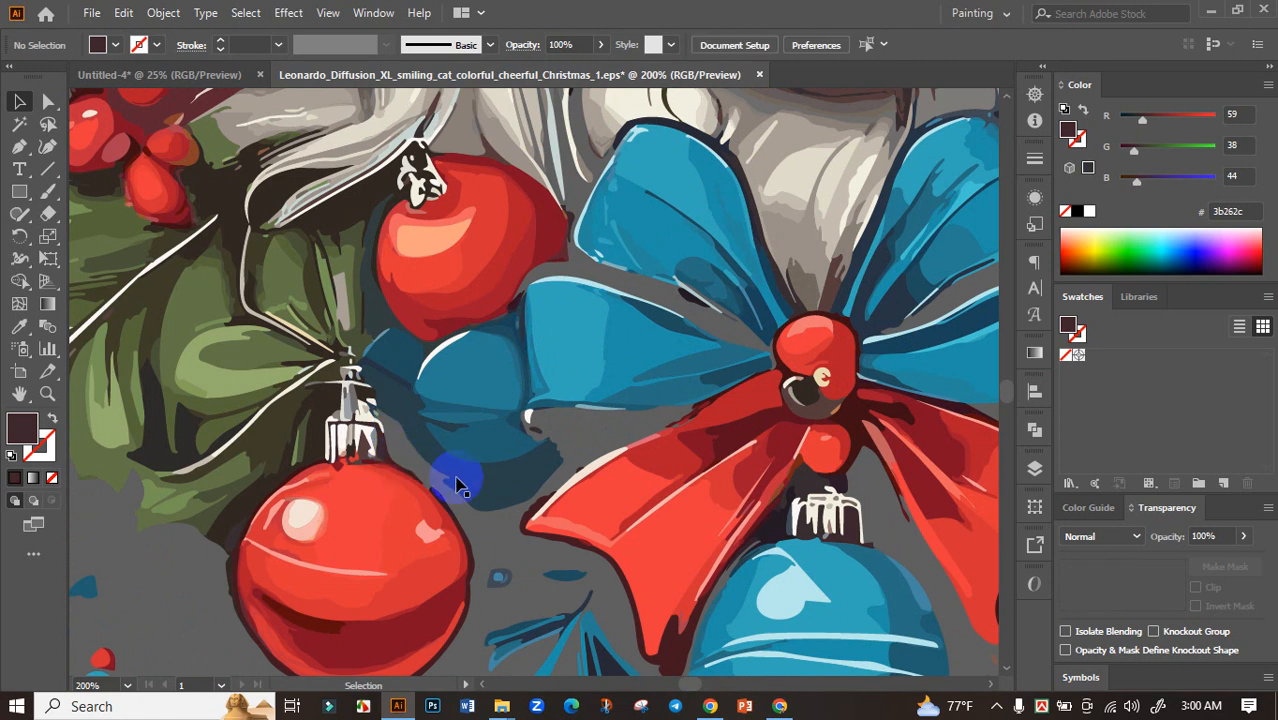
click(247, 508)
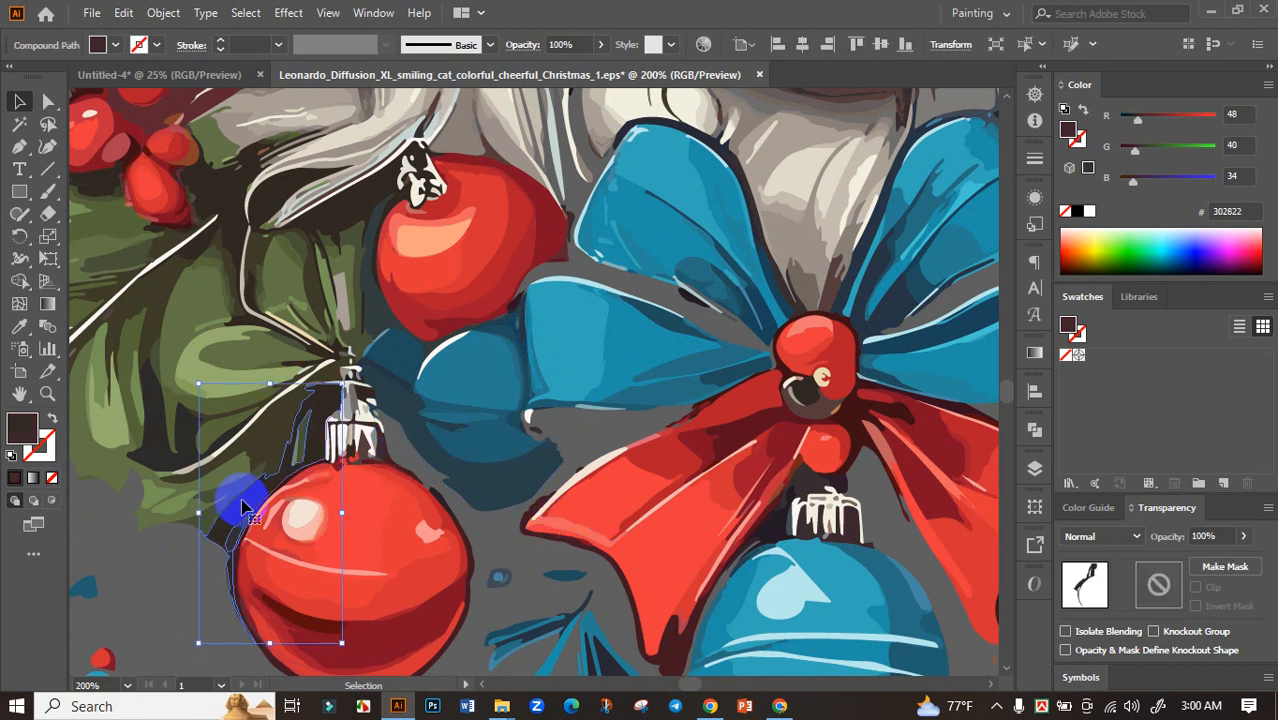
click(17, 706)
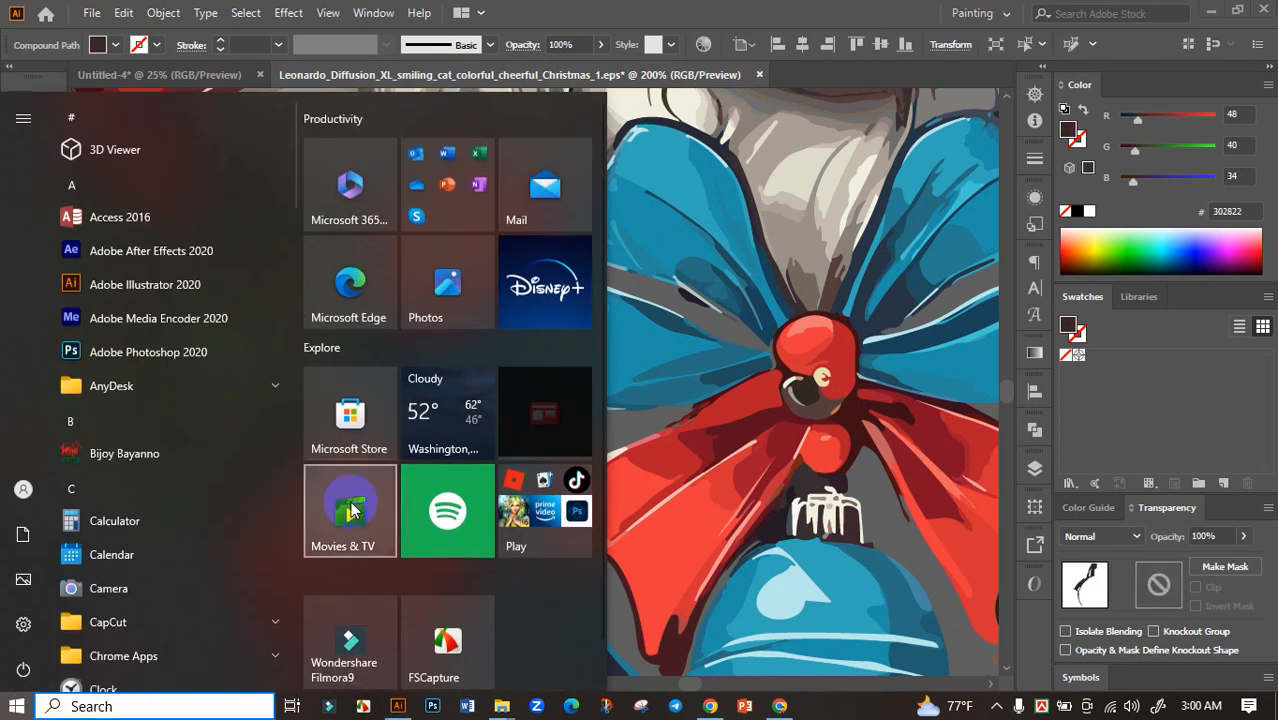
click(598, 462)
scroll(598, 462, down, 2)
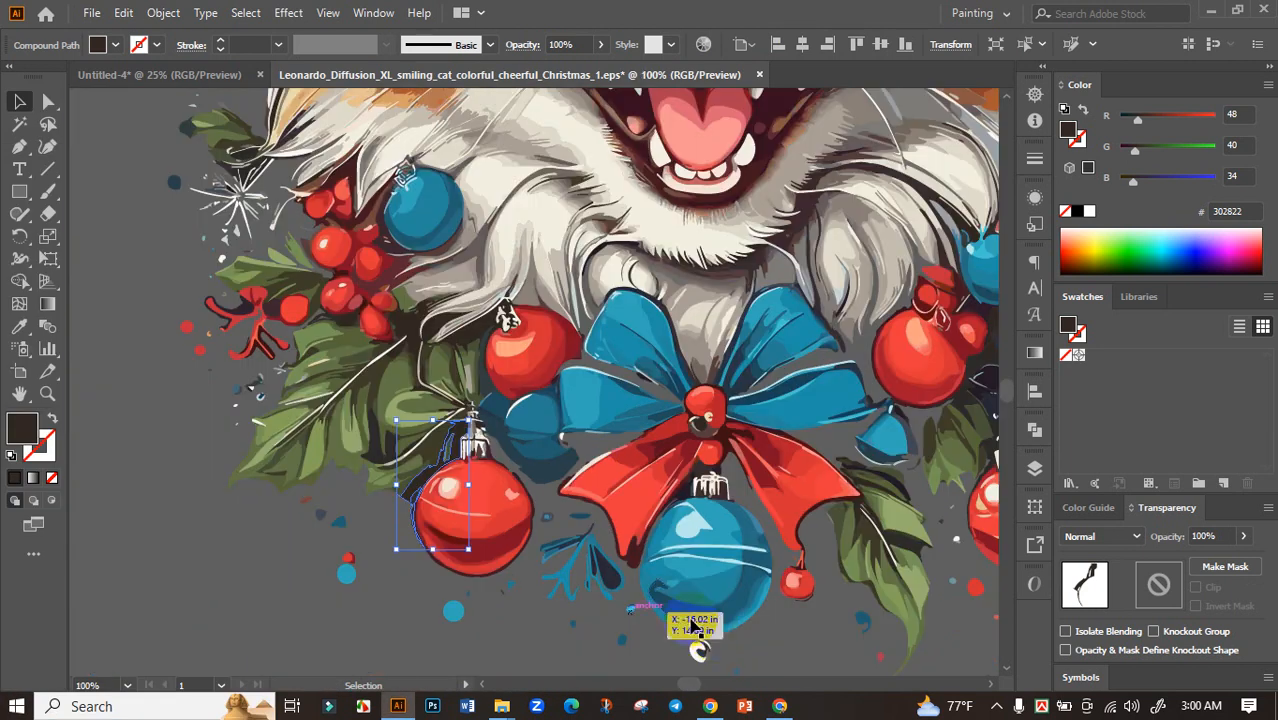
click(741, 621)
drag(737, 585, 665, 493)
click(752, 612)
scroll(752, 612, down, 2)
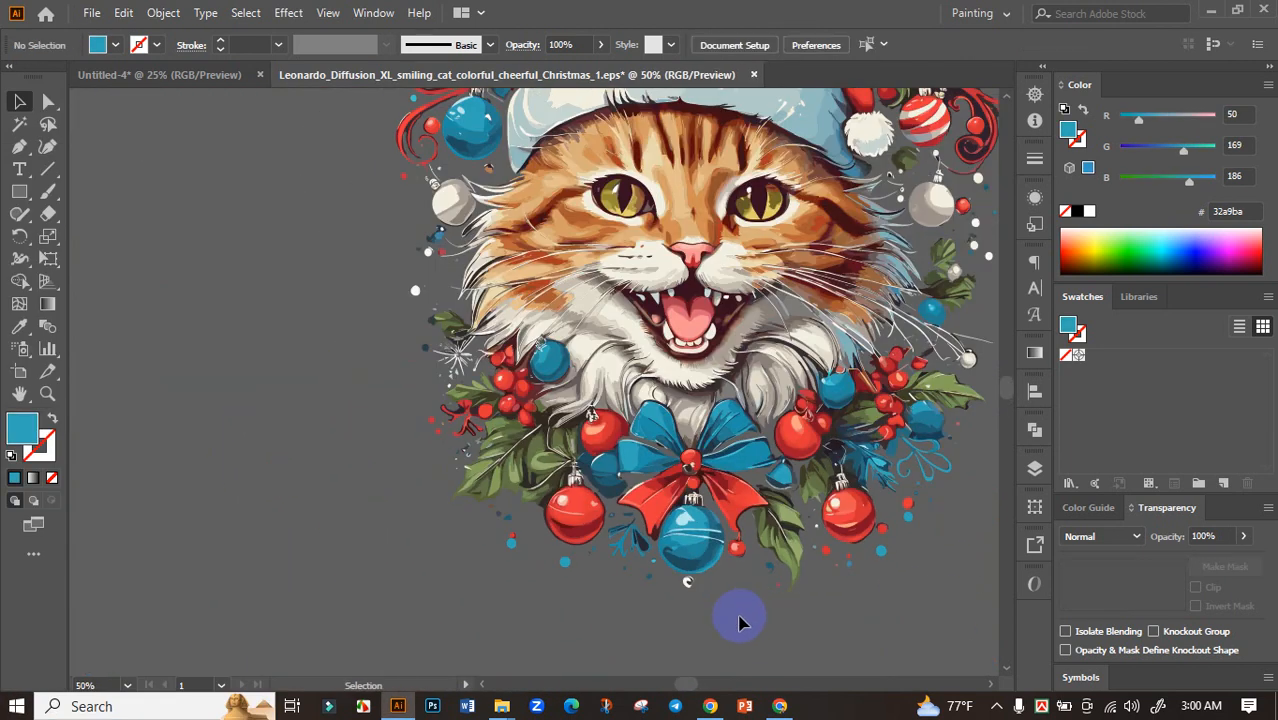
Delete the dark patches above the cap of the lower-right red ornament, between the large red ball and the blue branch
scroll(882, 462, up, 5)
click(619, 406)
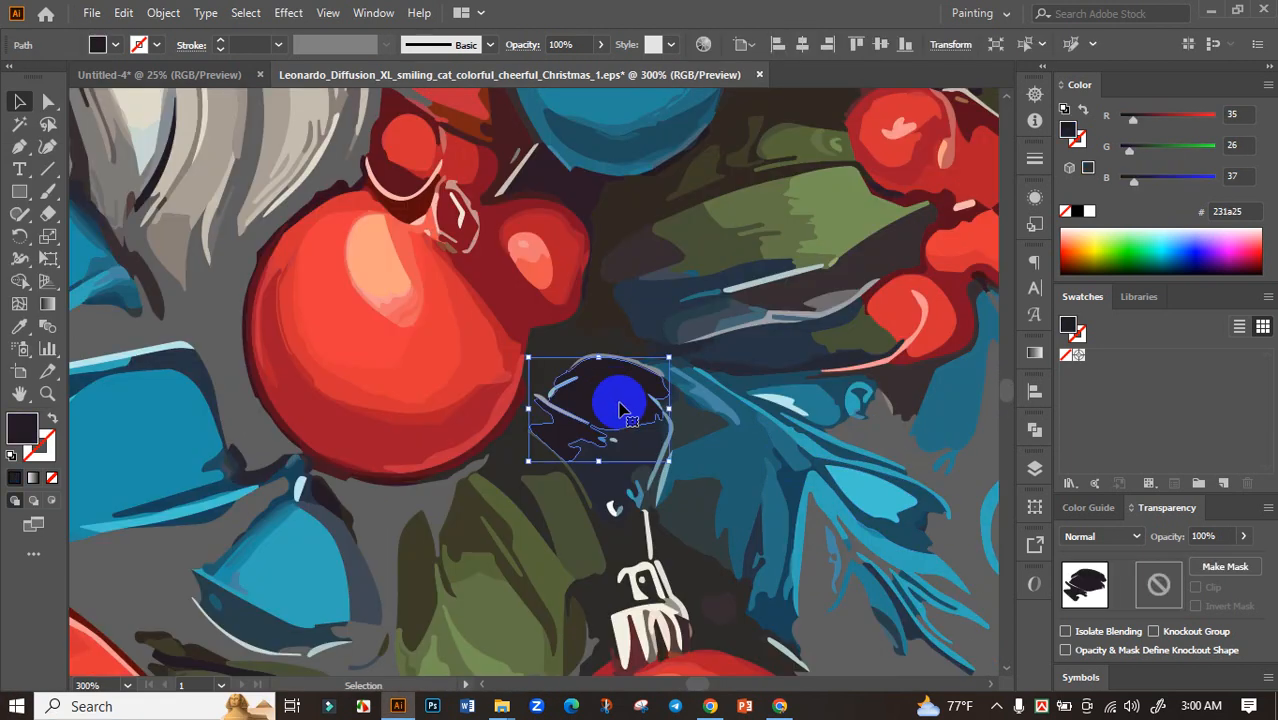
key(Delete)
click(610, 460)
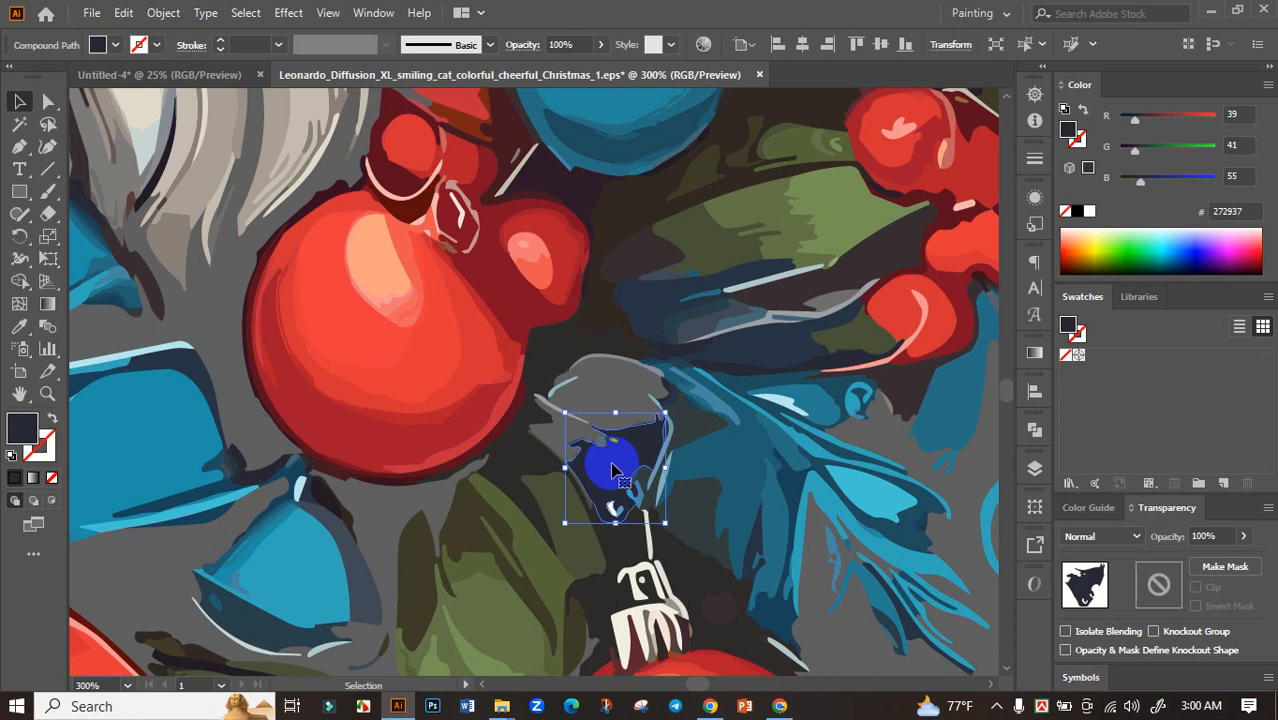
key(Delete)
scroll(703, 500, down, 6)
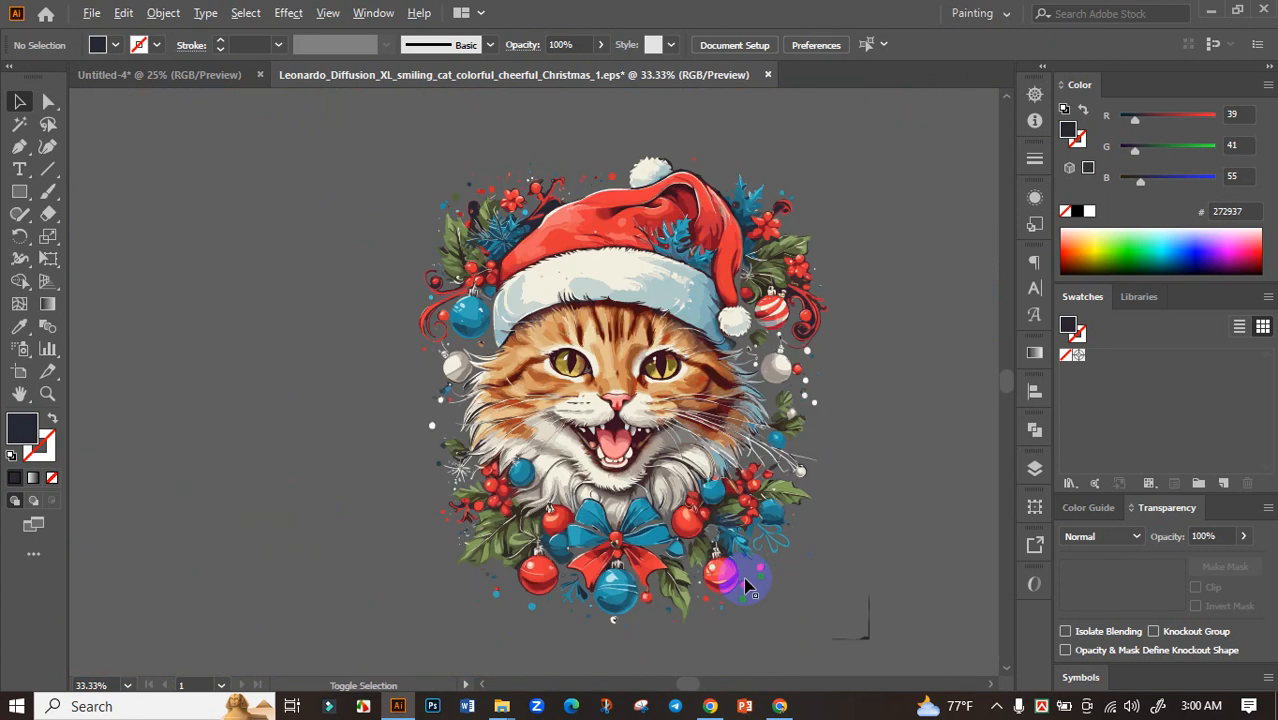
Delete the dark patches between the hat and the red branch, inside the thin red loop, and between the branch's twigs
scroll(495, 205, up, 6)
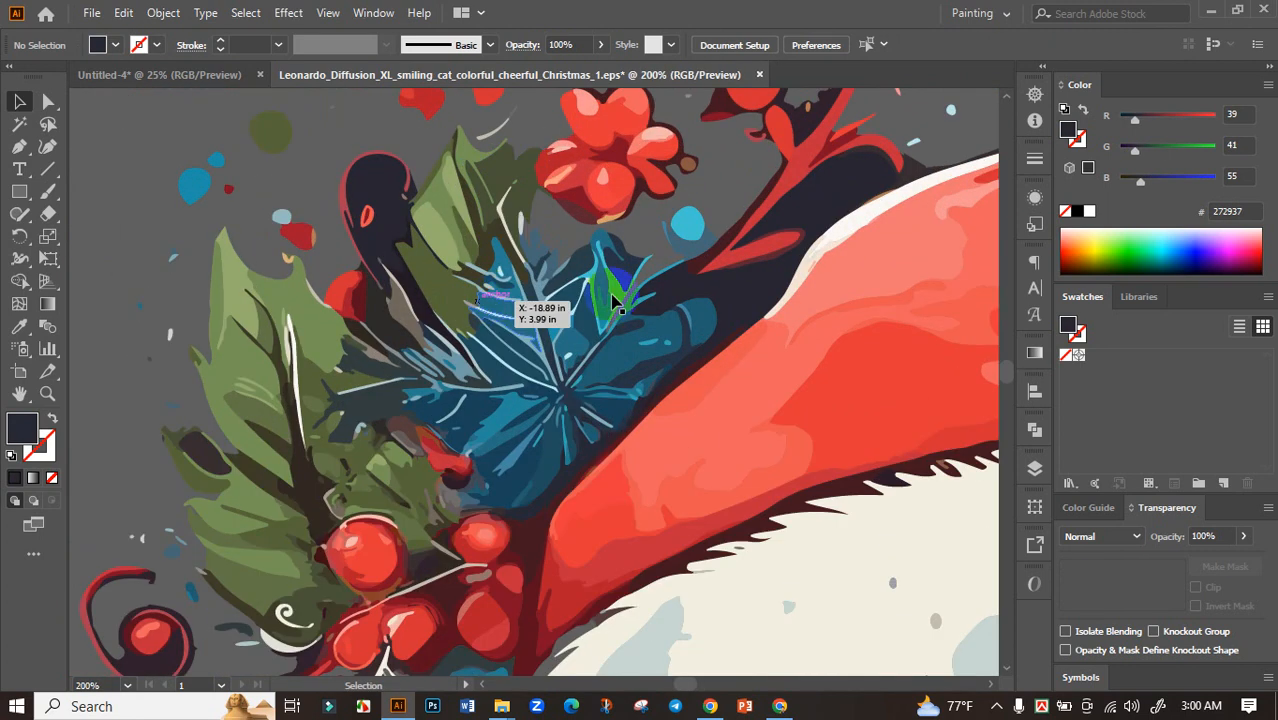
click(825, 193)
key(Delete)
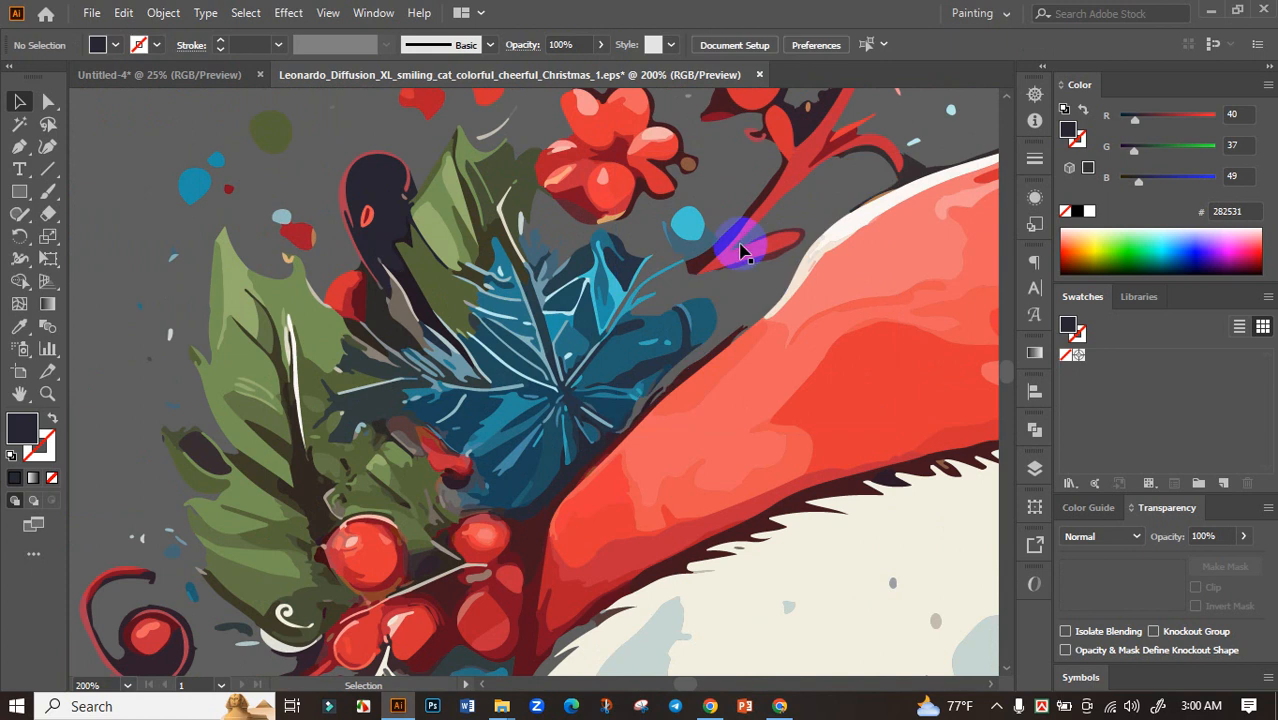
click(371, 200)
key(Delete)
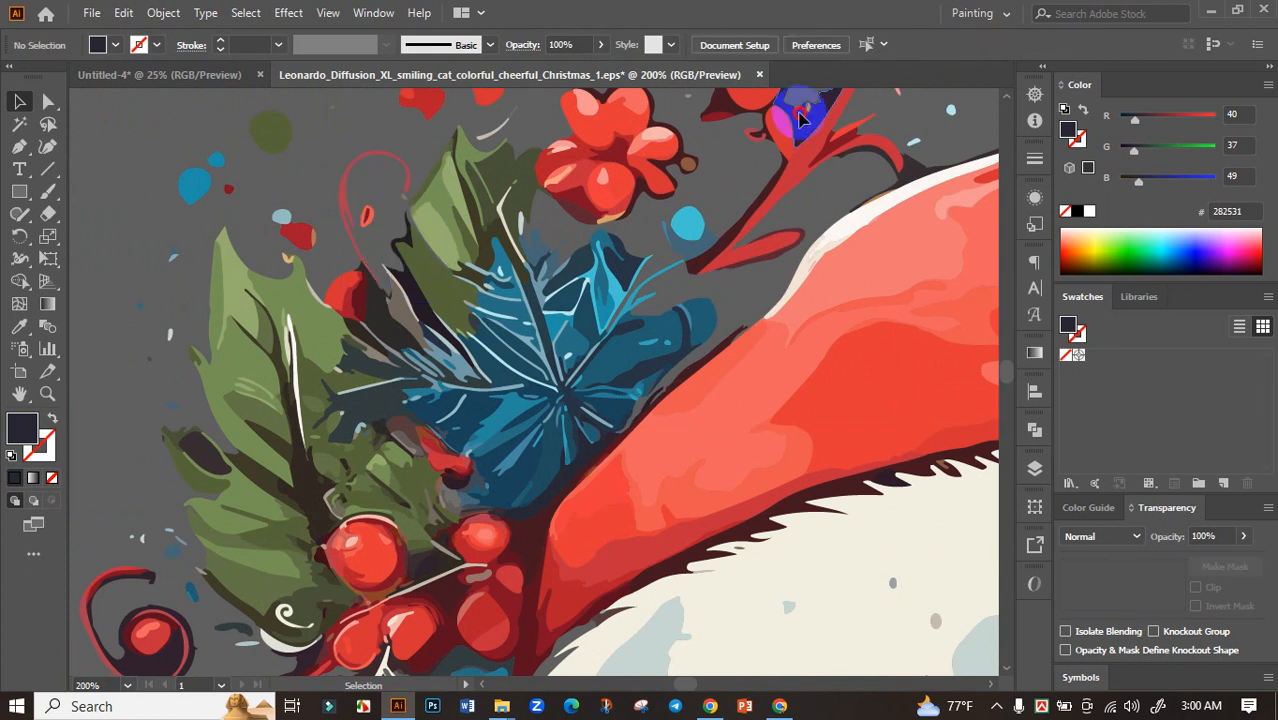
click(800, 118)
key(Delete)
click(847, 214)
key(Delete)
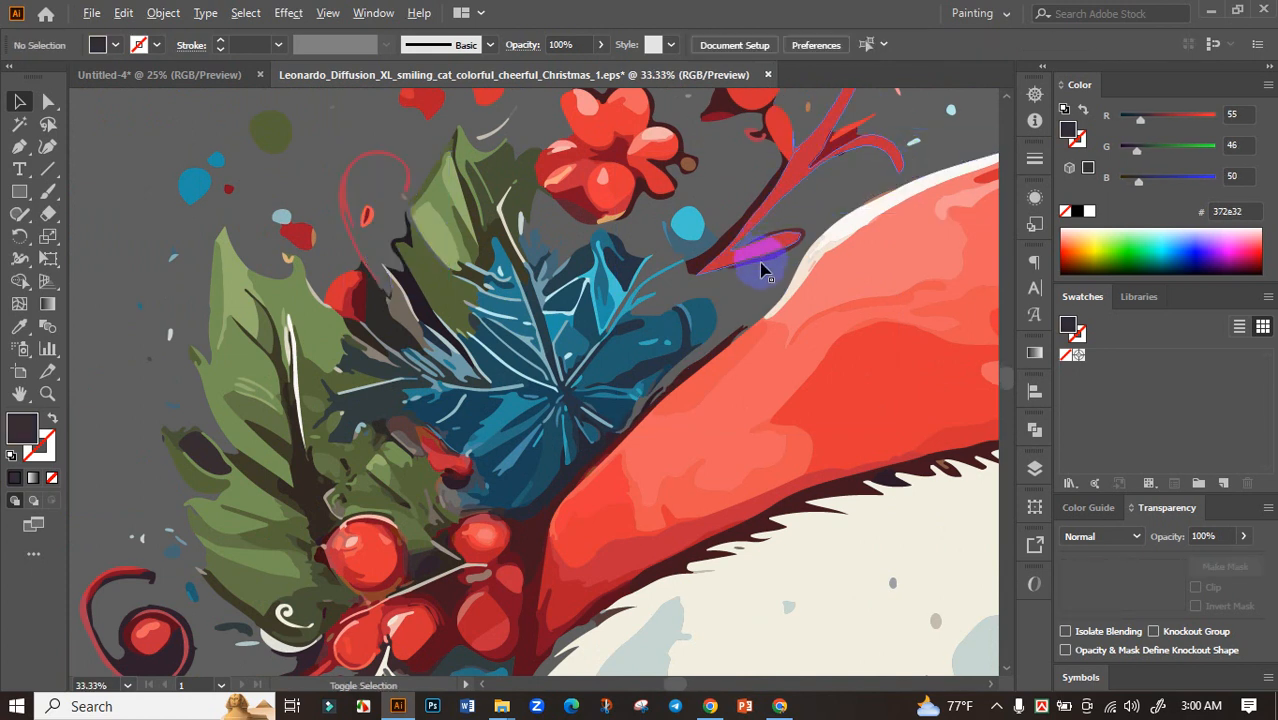
scroll(760, 270, down, 4)
scroll(690, 312, up, 8)
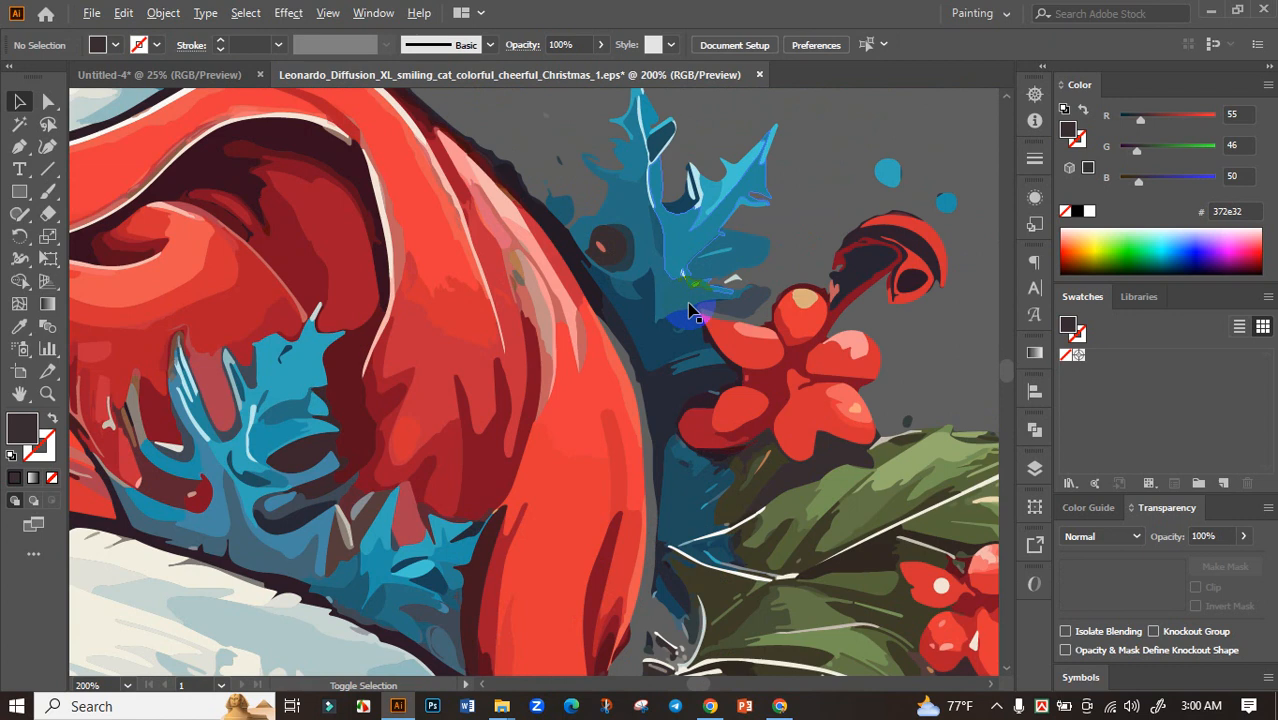
click(672, 396)
key(Delete)
click(855, 256)
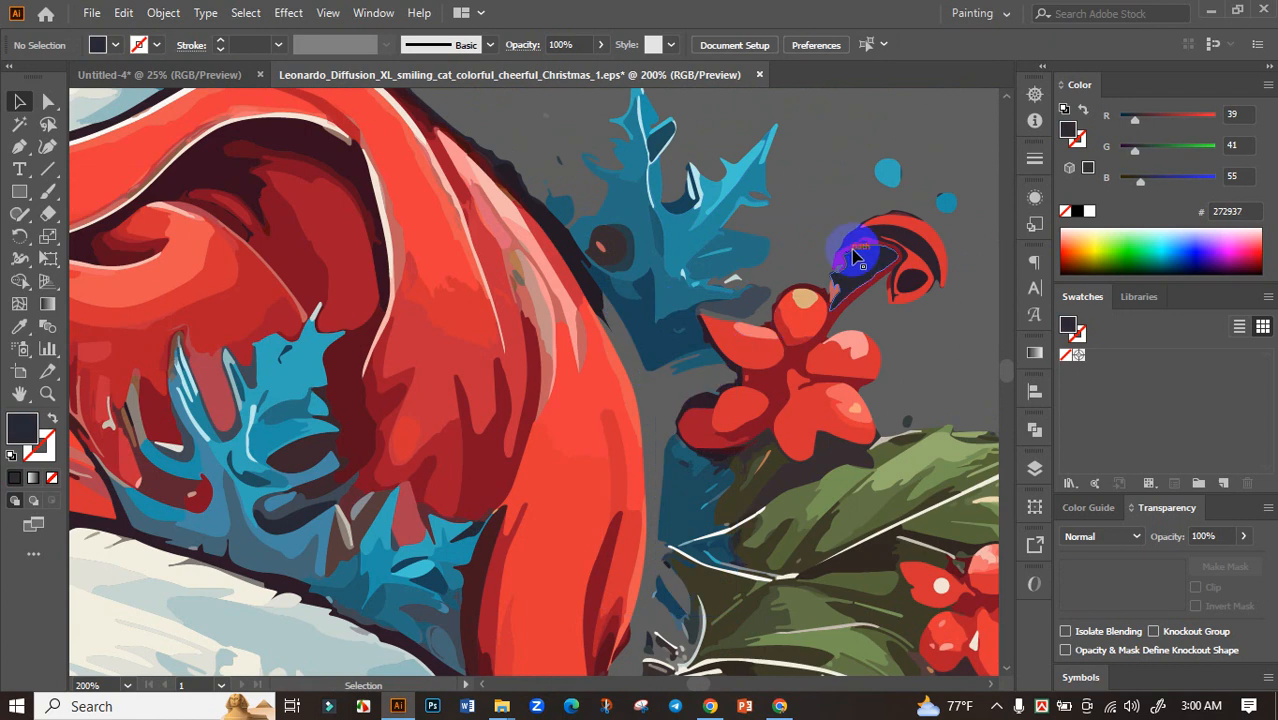
click(859, 262)
key(Delete)
key(ctrl+z)
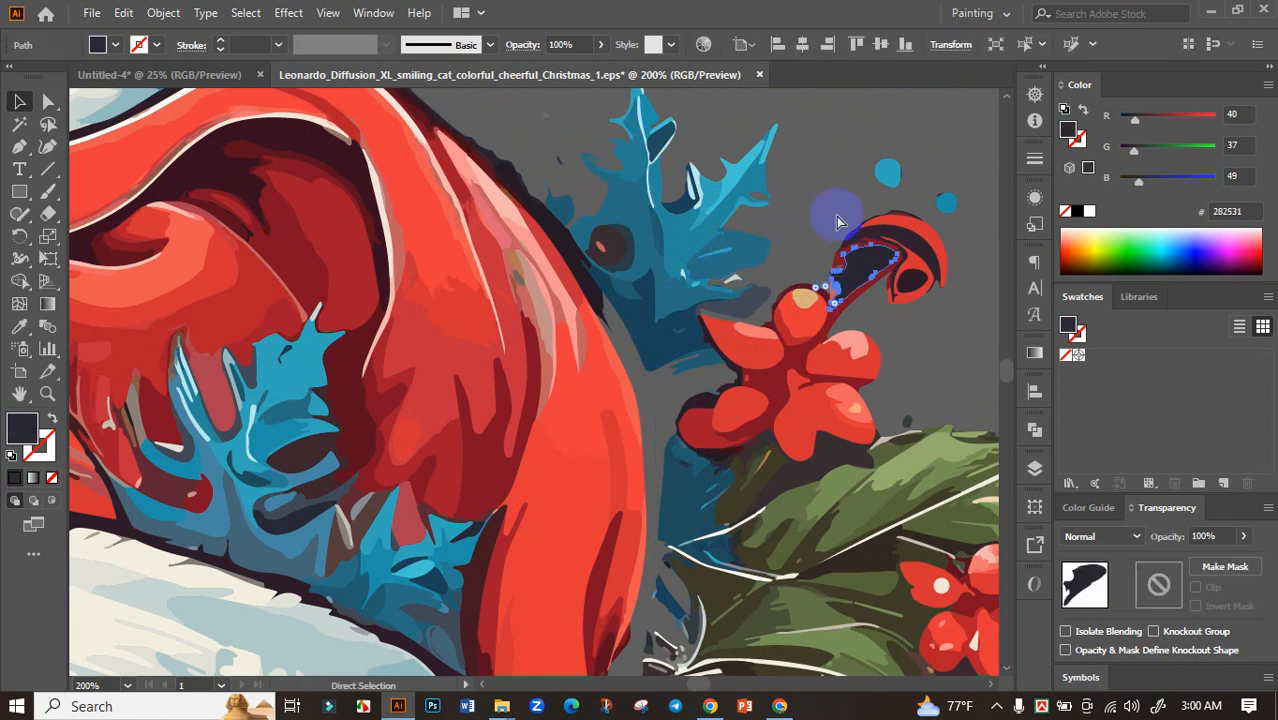
key(ctrl+z)
Delete the dark patch inside the red curl above the red flower at the upper right of the artwork
key(Delete)
click(856, 271)
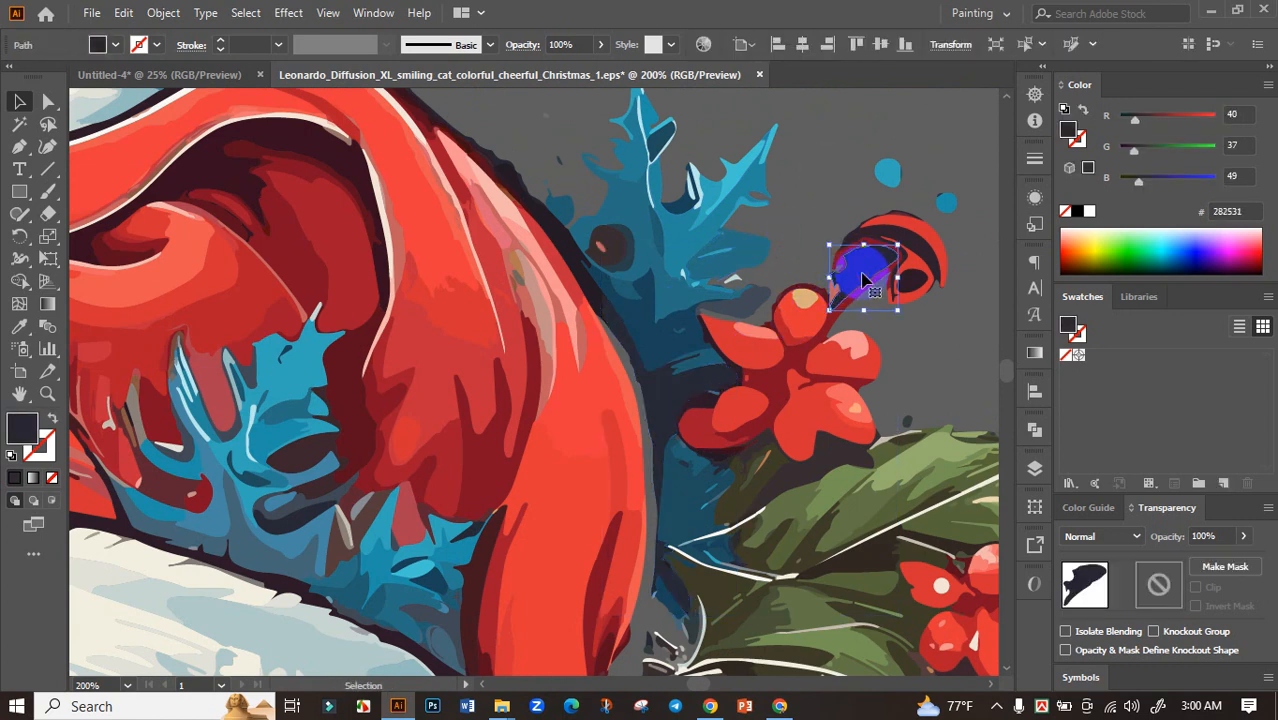
key(Delete)
scroll(871, 362, down, 6)
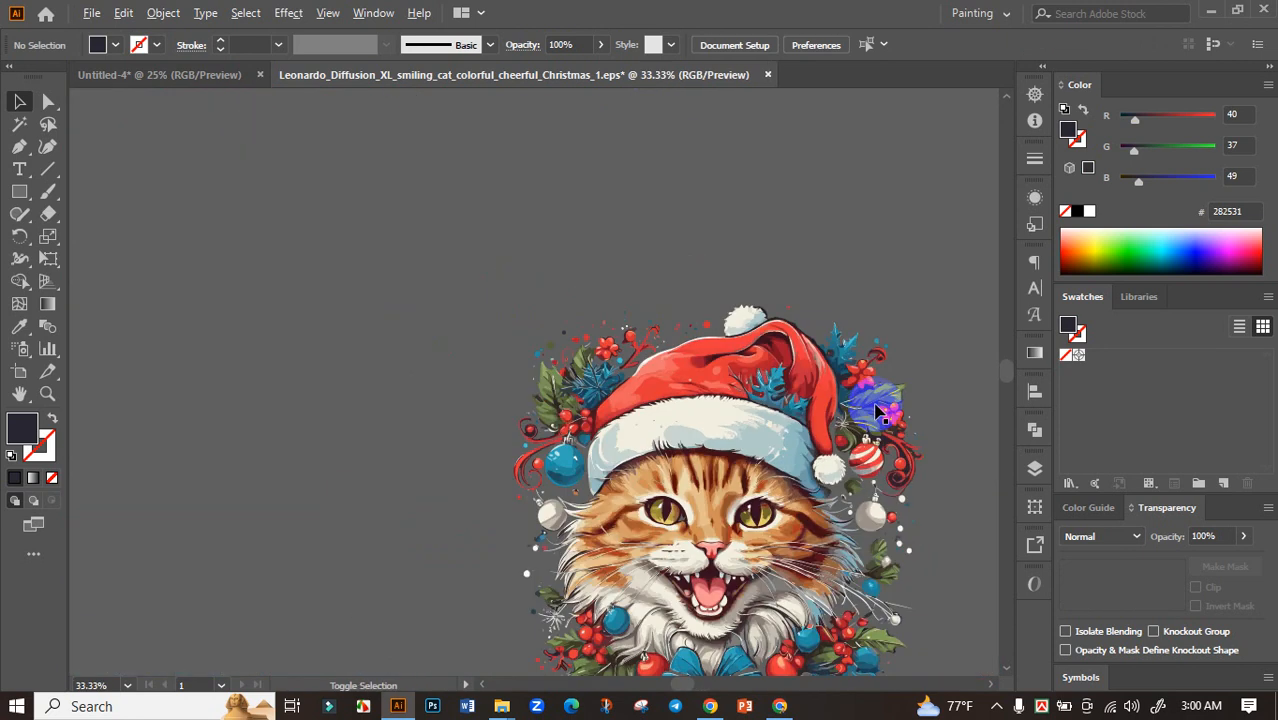
Delete the large dark patch between the striped ornament and the red scroll, plus the leftover dark pieces along the scroll
scroll(918, 436, up, 6)
click(740, 412)
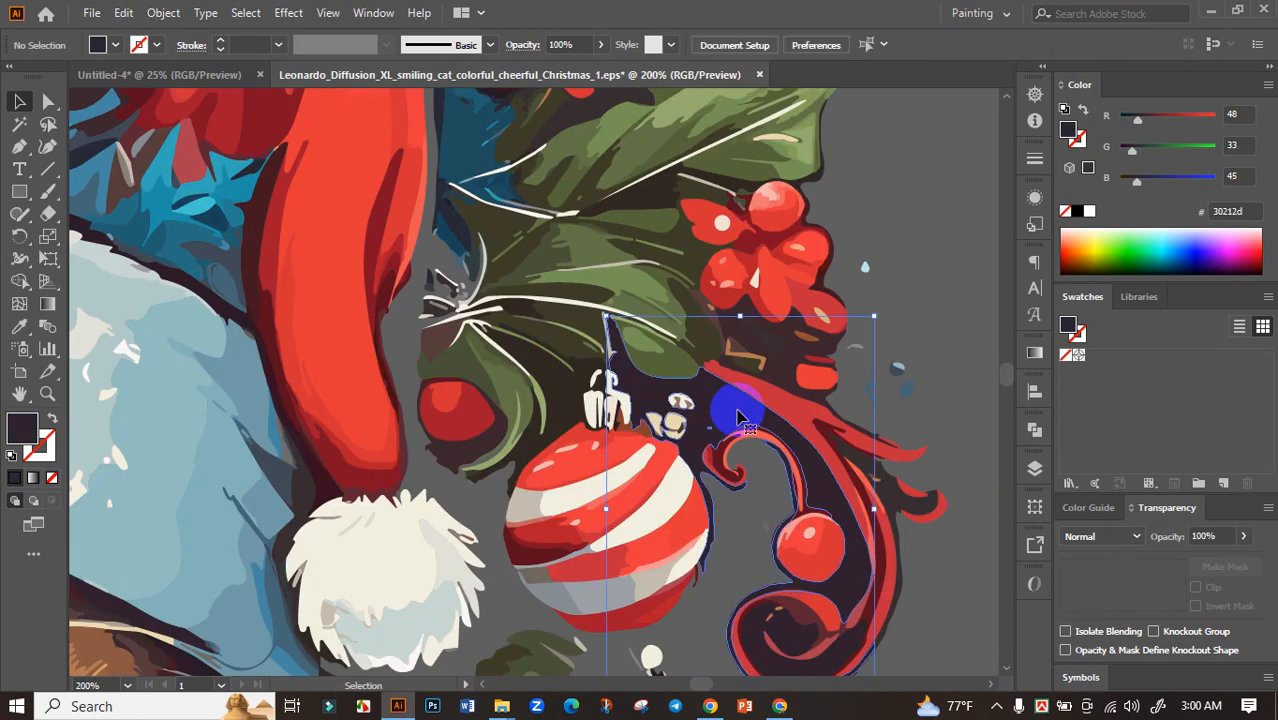
key(Delete)
mouse_move(783, 624)
mouse_down()
mouse_move(762, 638)
mouse_move(815, 397)
mouse_move(875, 484)
mouse_up()
click(890, 490)
click(935, 353)
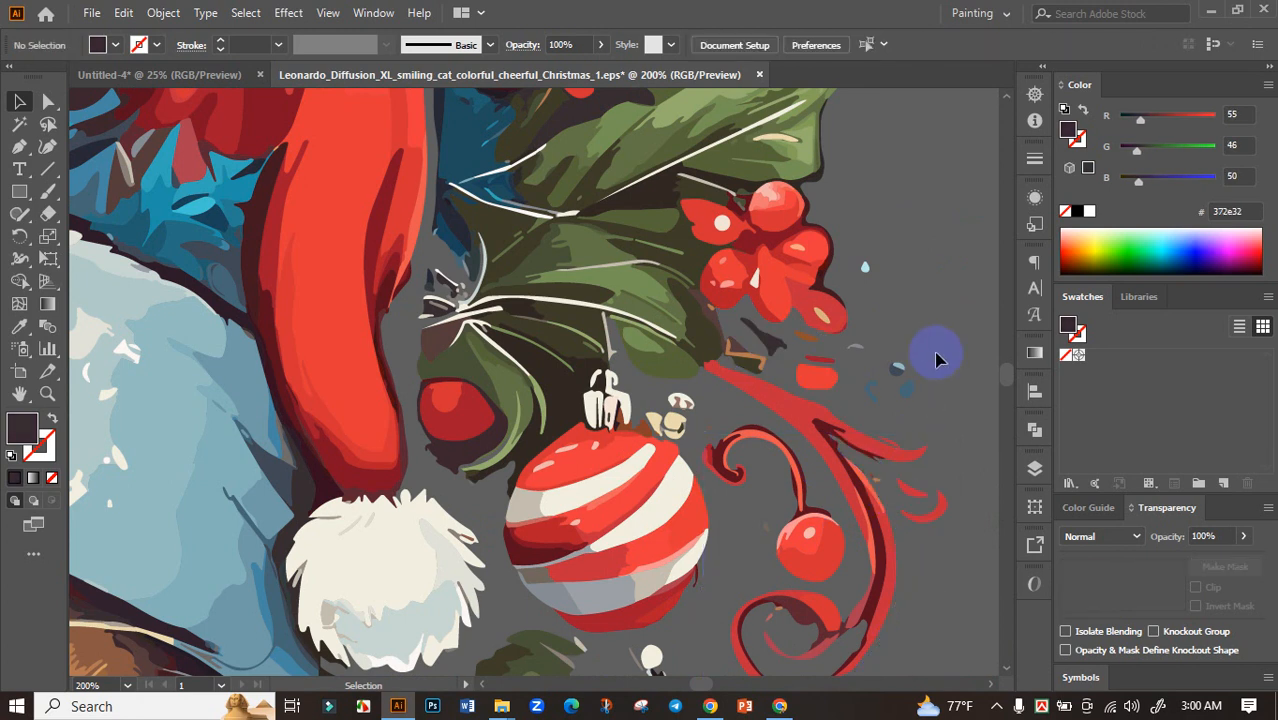
Delete the dark patch around the small red berry inside the red swirl at the upper left of the artwork
scroll(935, 353, down, 4)
scroll(360, 370, up, 5)
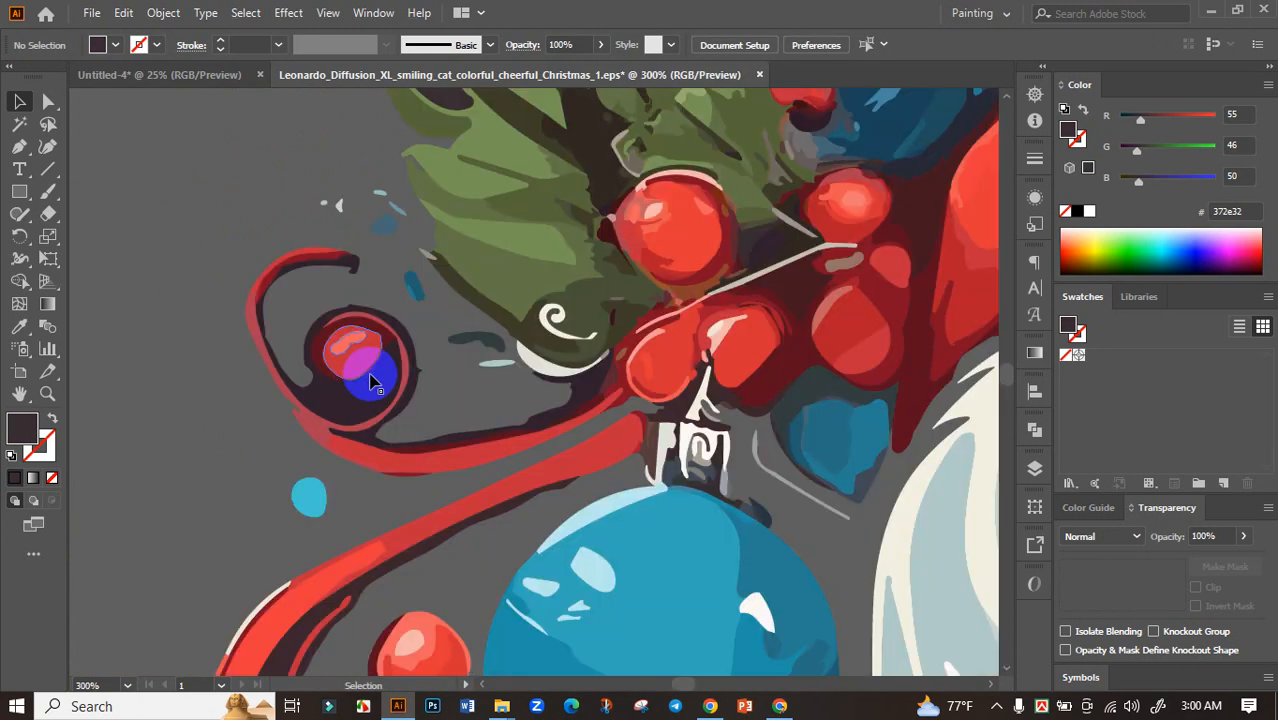
click(360, 398)
key(Delete)
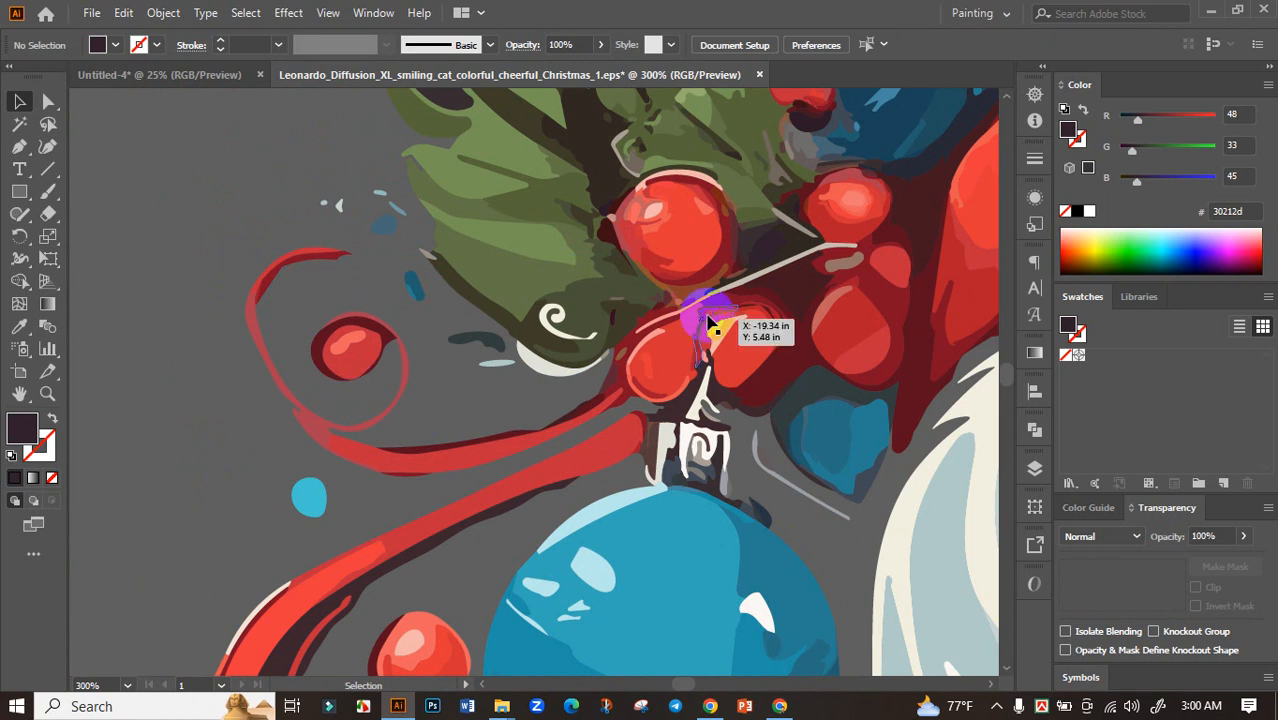
scroll(707, 345, down, 6)
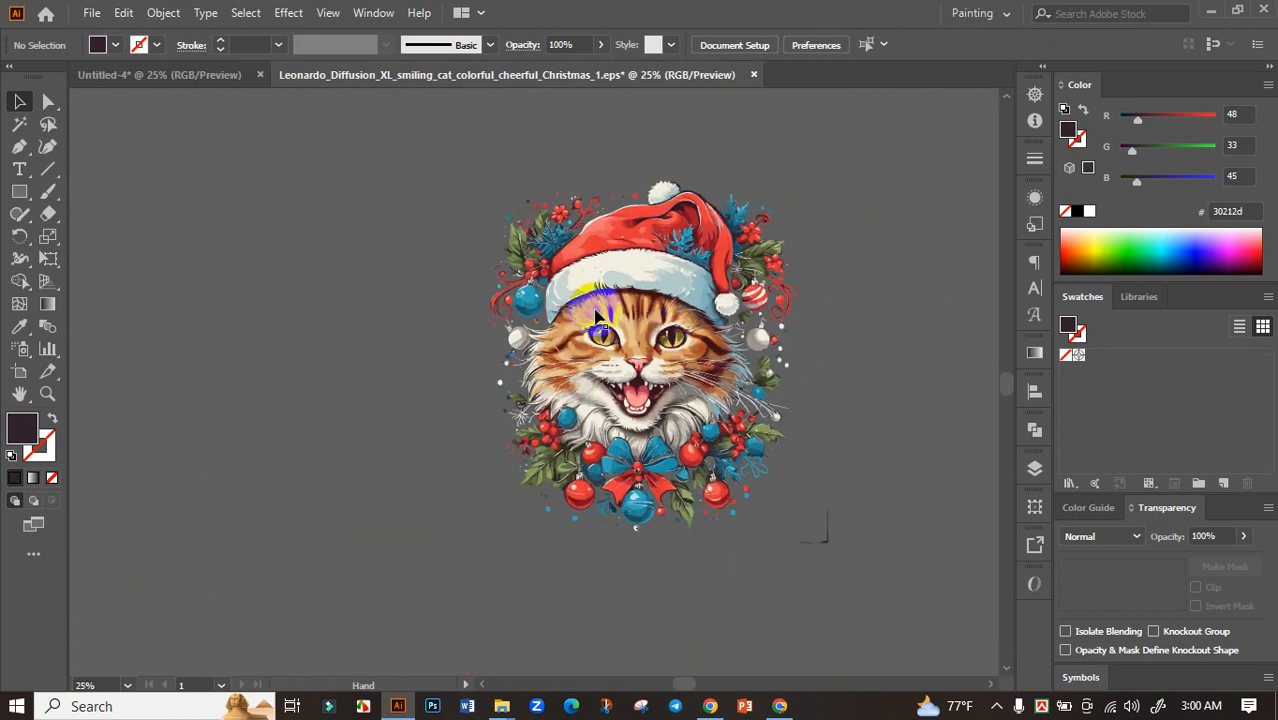
Delete the dark outline pieces along the upper right edge of the red Santa hat
scroll(736, 200, up, 6)
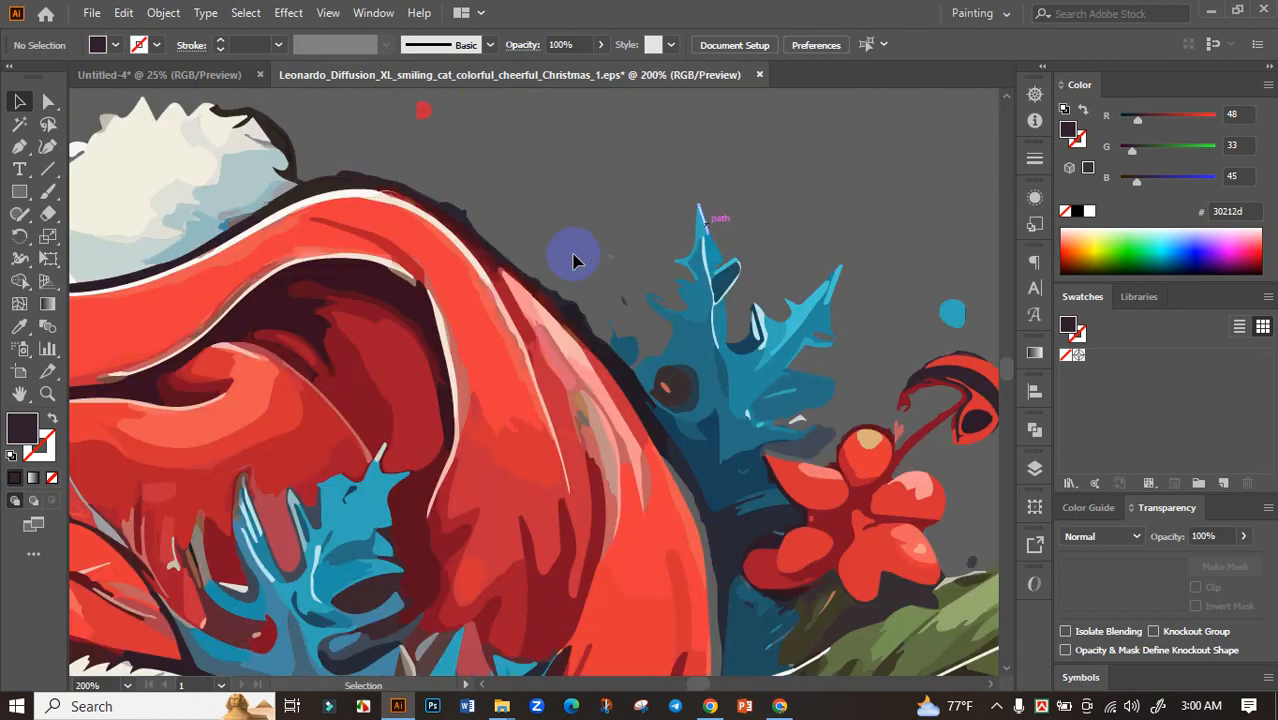
click(468, 218)
key(Delete)
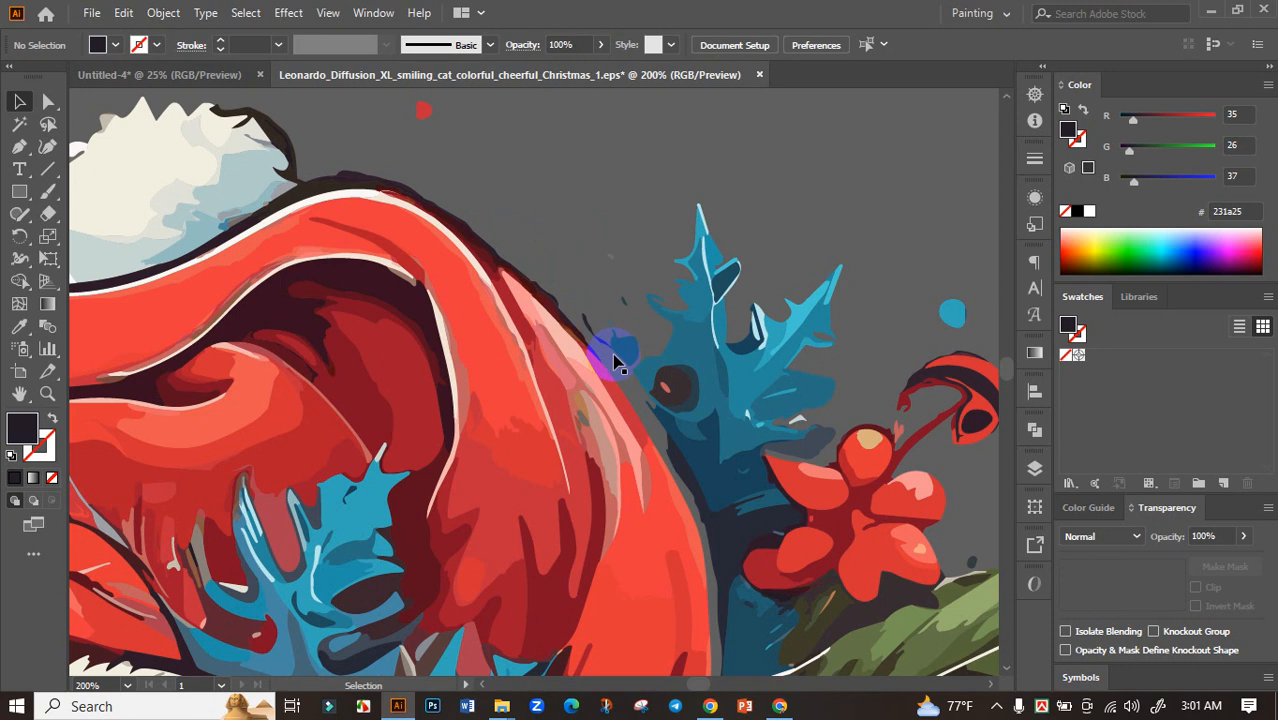
click(523, 273)
key(Delete)
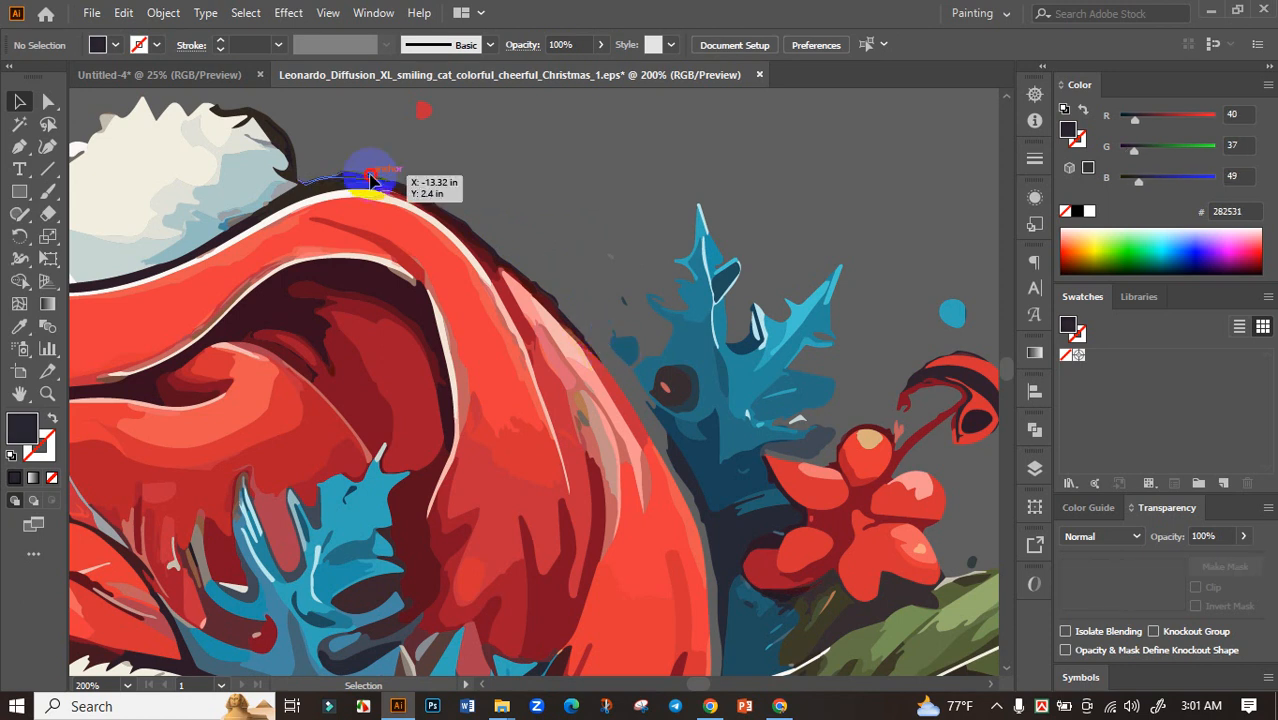
click(371, 177)
key(Delete)
Delete the dark outline pieces beside the white pompom on top of the hat
click(287, 134)
key(Delete)
click(282, 133)
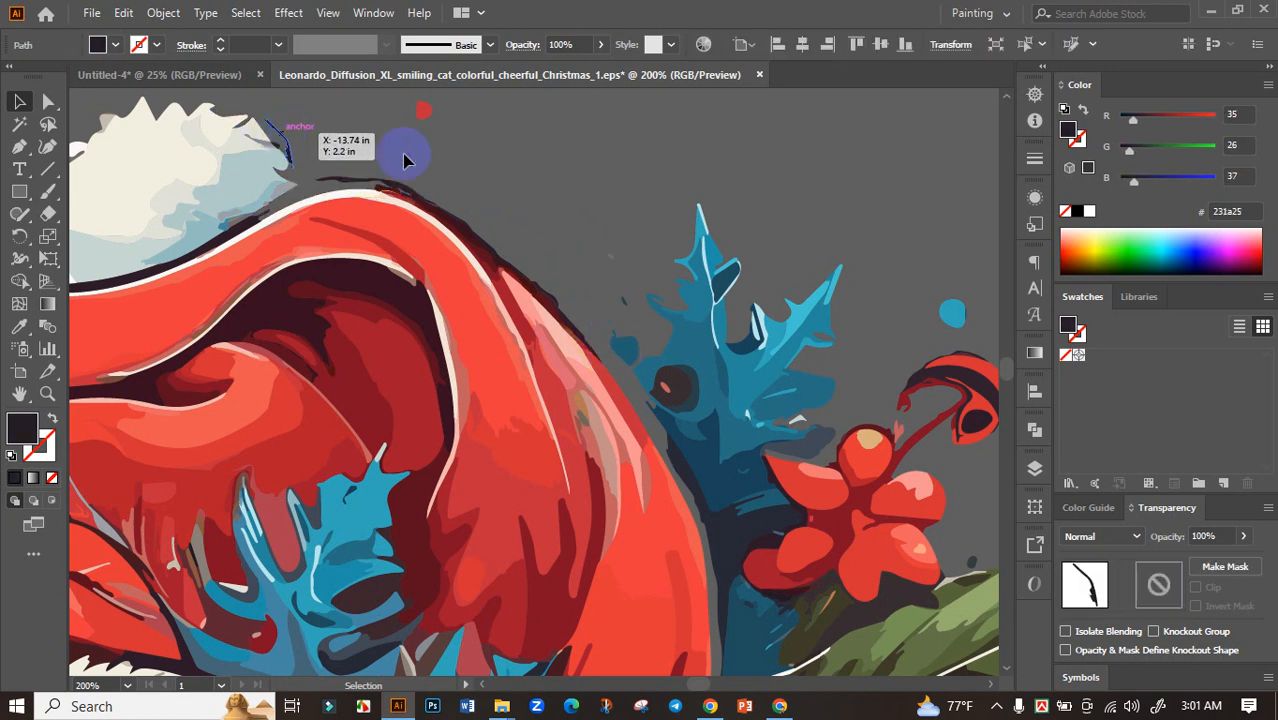
key(Delete)
Delete the remaining thin dark slivers along the crest of the hat next to the pompom
click(364, 184)
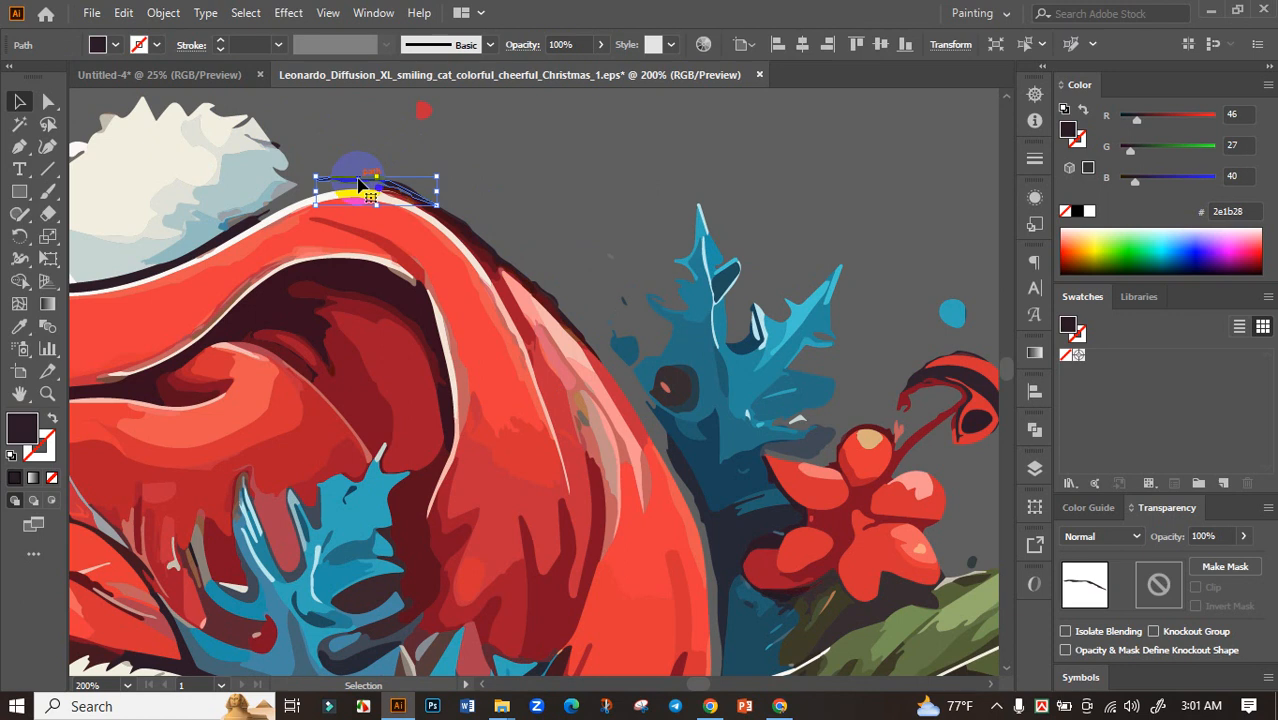
key(Delete)
click(406, 190)
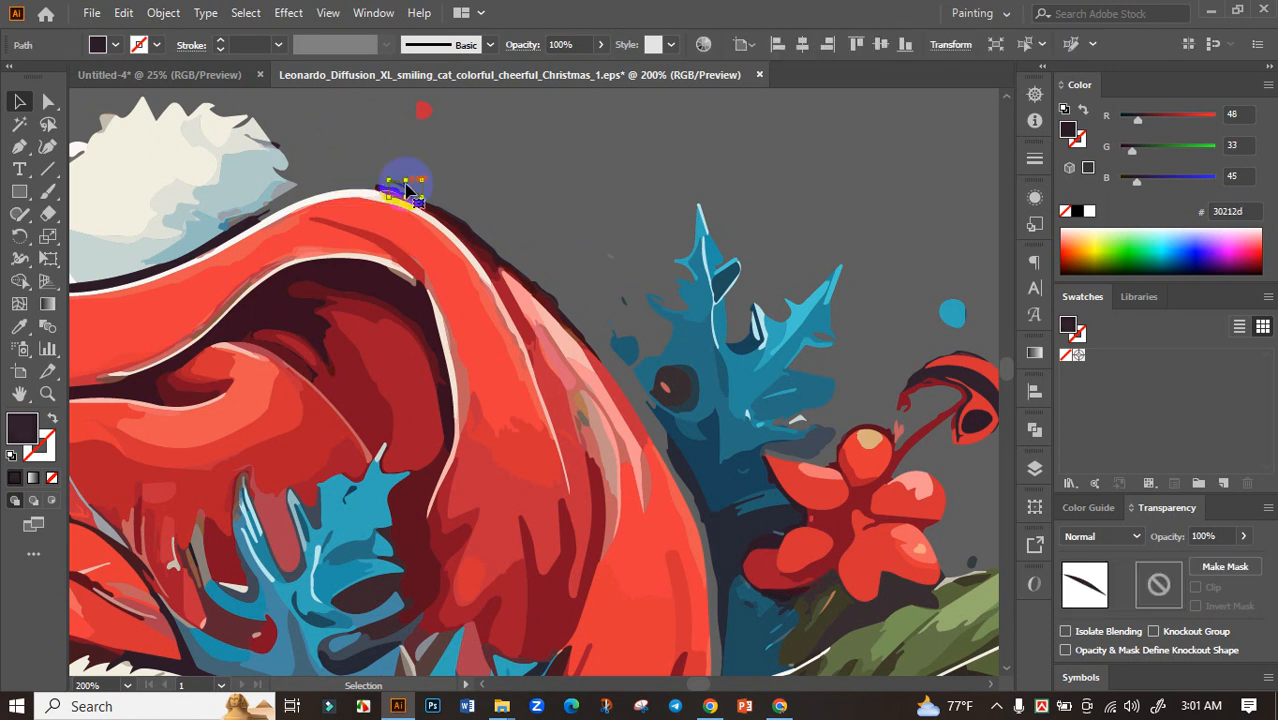
key(Delete)
scroll(634, 190, down, 4)
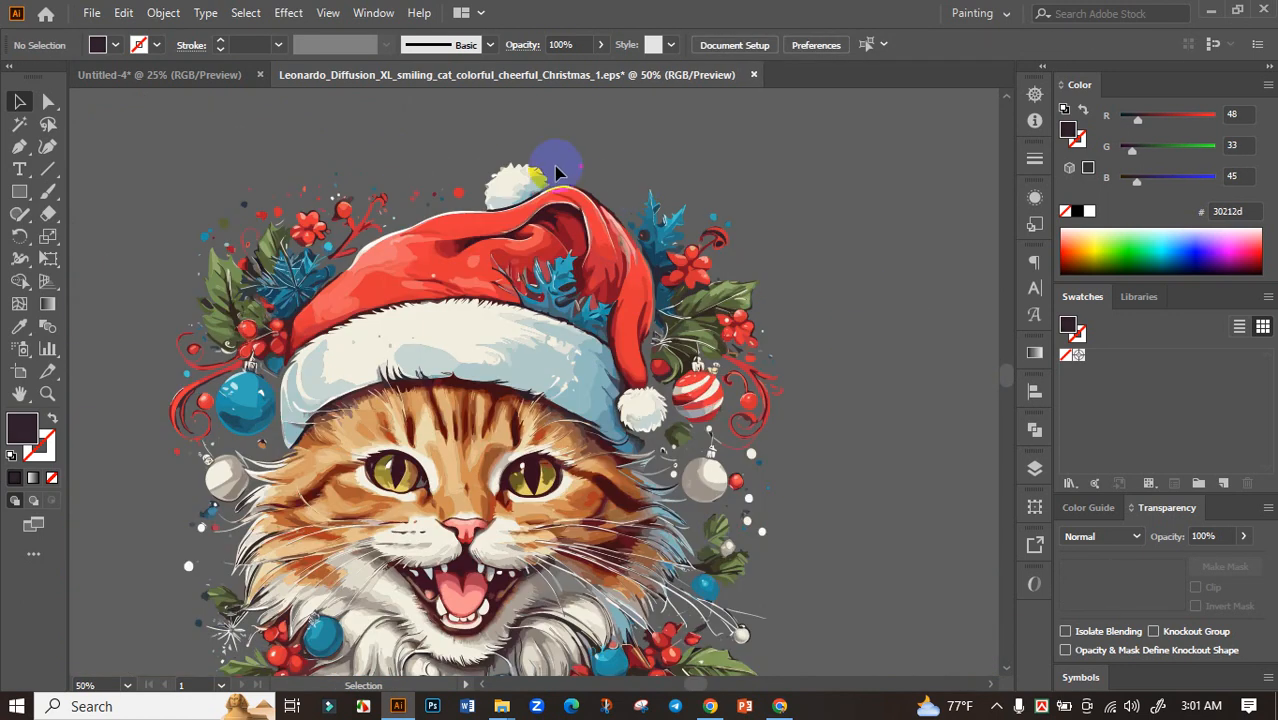
Select the complete cat artwork without the stray corner piece and group it
scroll(500, 160, down, 2)
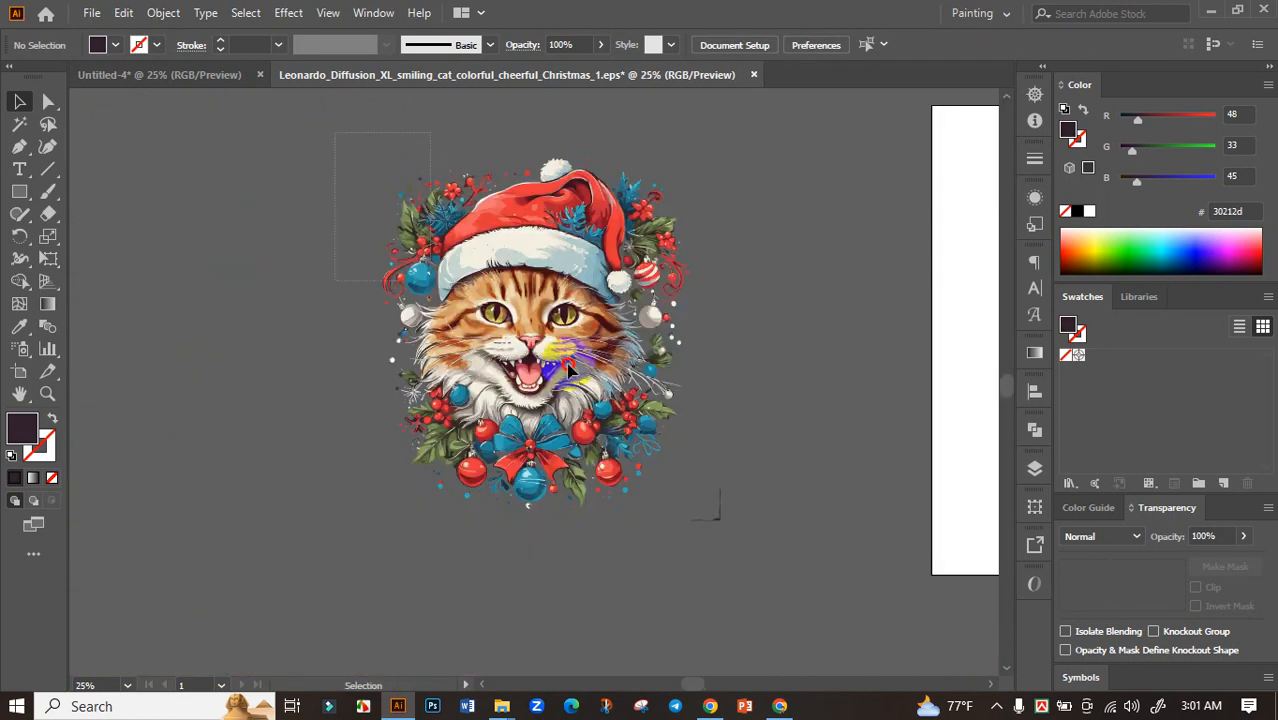
drag(690, 512, 688, 510)
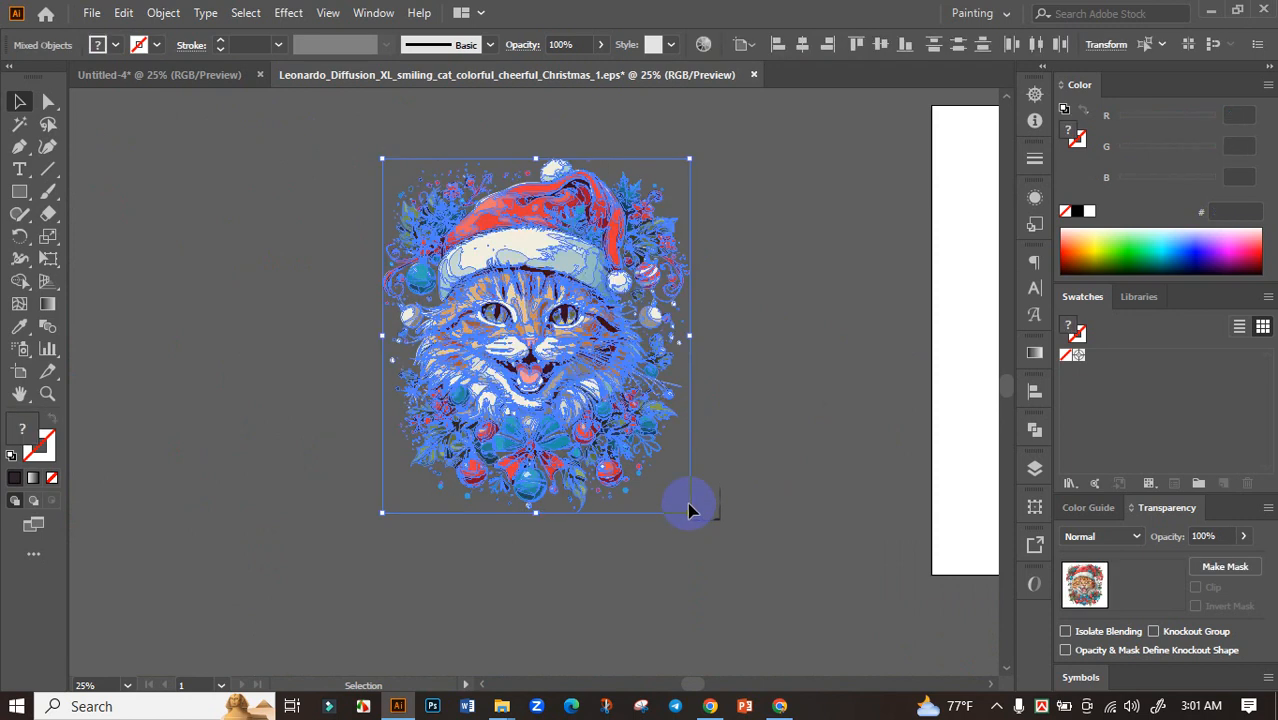
key(ctrl+g)
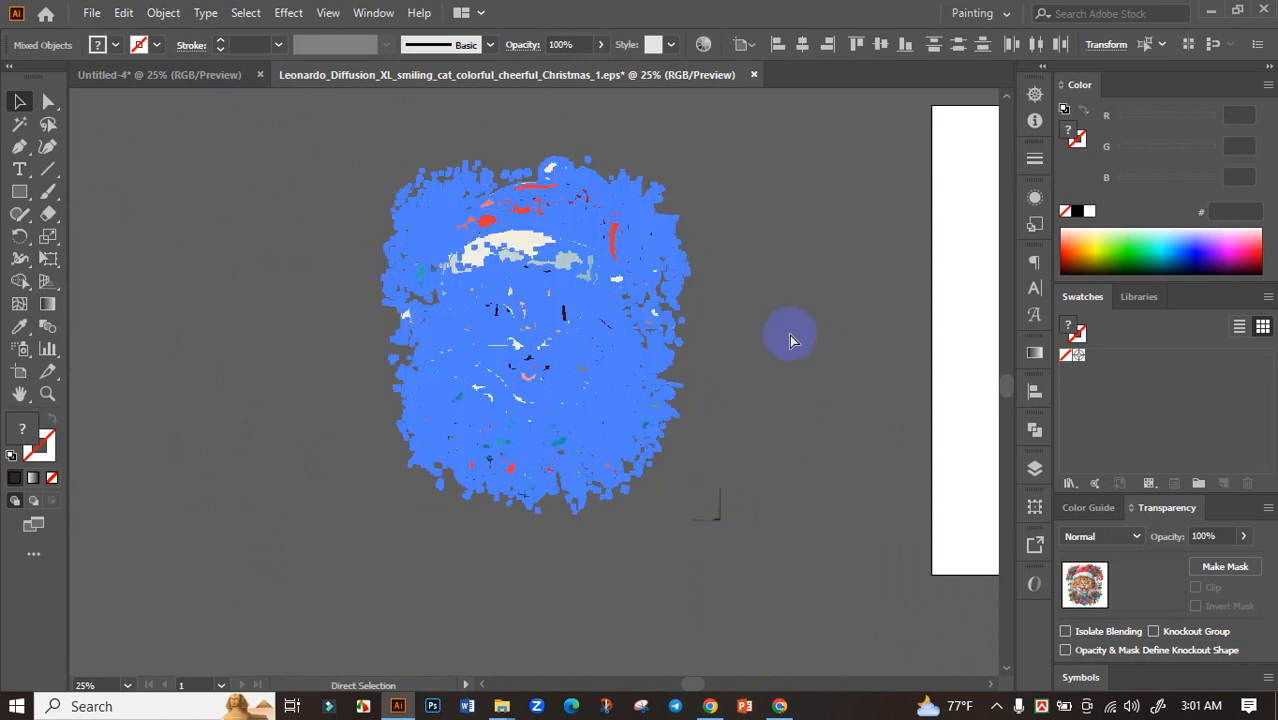
Bring the cat group onto the black artboard of Untitled-4, scaled to fit, and centre it horizontally and vertically
drag(552, 267, 690, 410)
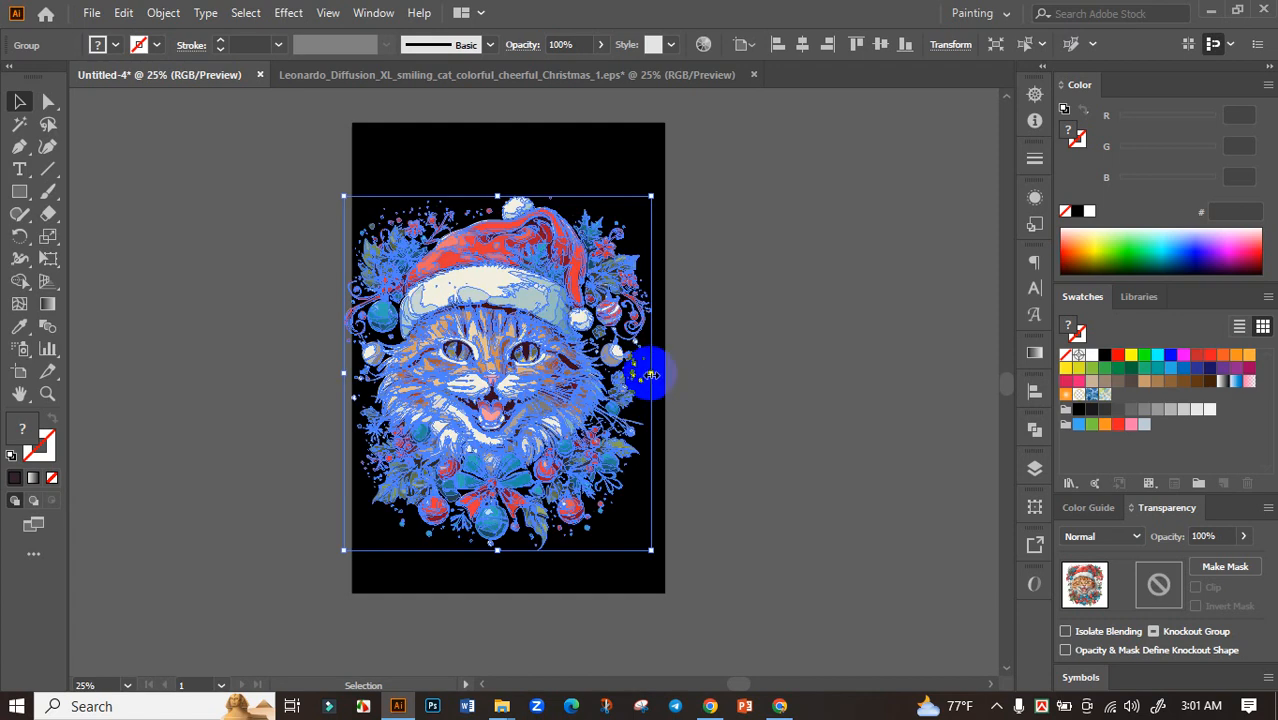
drag(645, 374, 641, 374)
click(1035, 391)
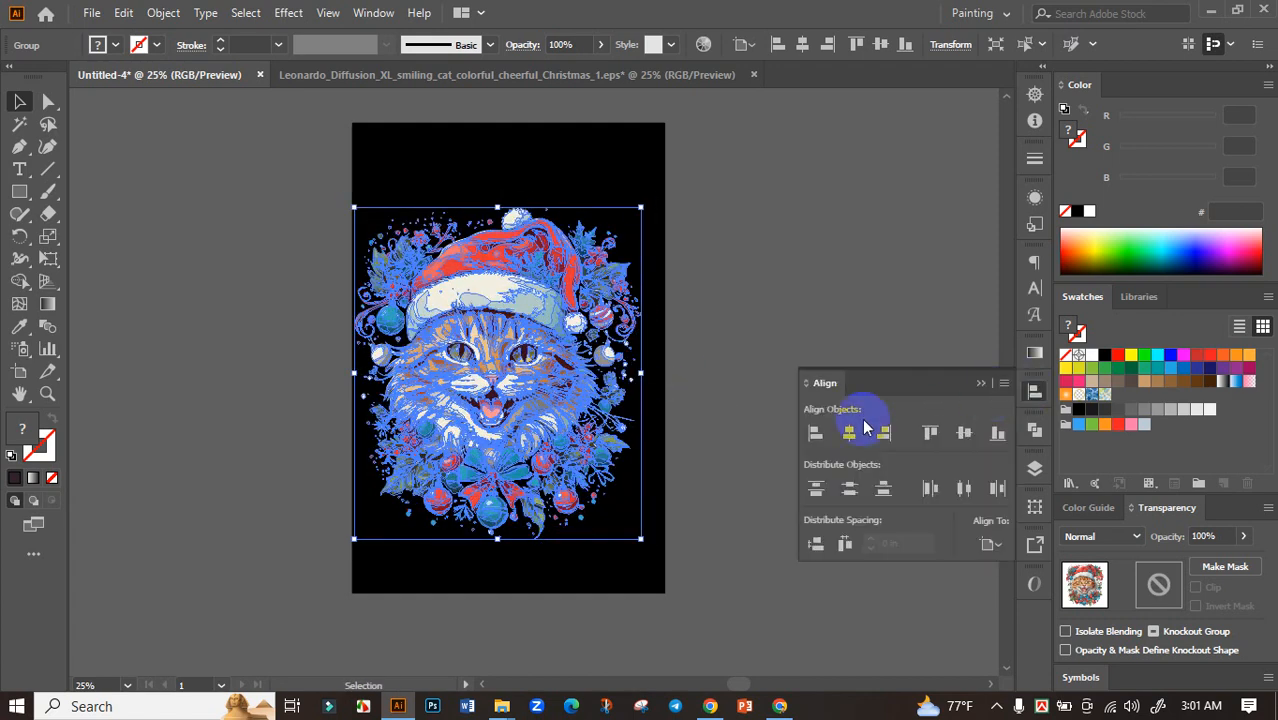
click(850, 435)
click(964, 433)
click(980, 384)
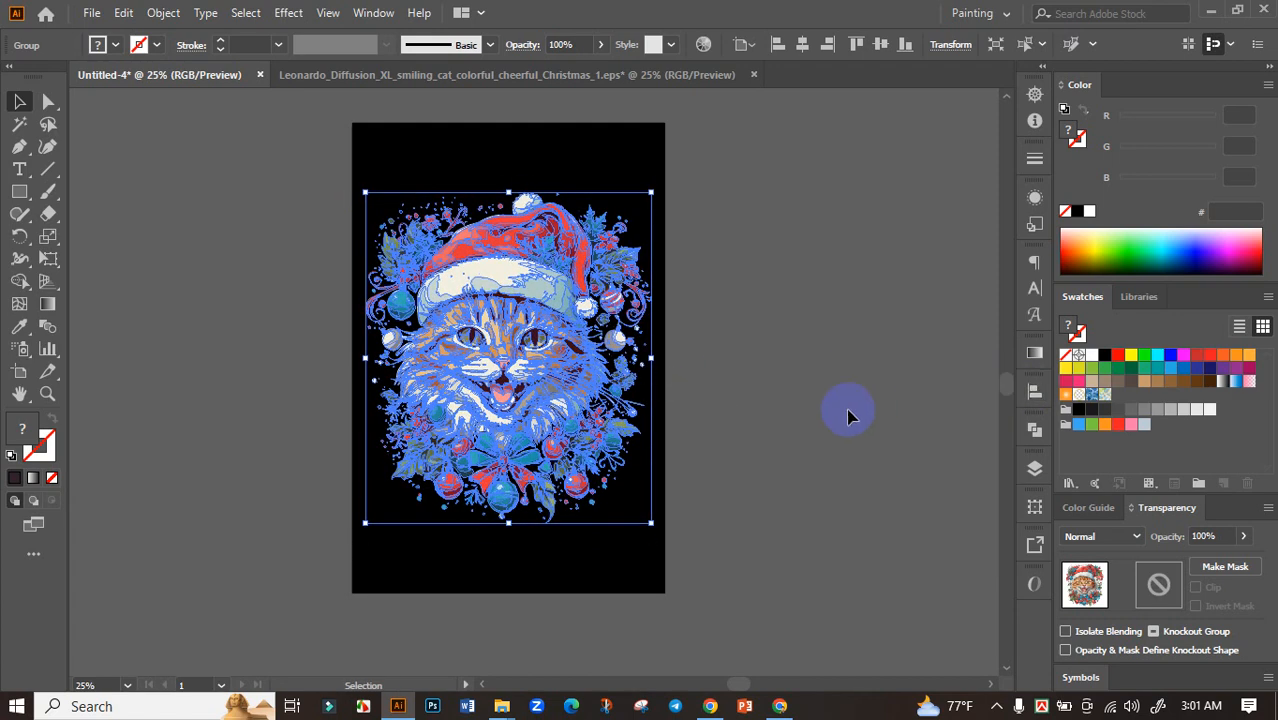
Enlarge the cat artwork to nearly the full artboard width and shift it slightly upward
click(850, 416)
drag(758, 411, 871, 424)
scroll(755, 422, up, 1)
click(607, 424)
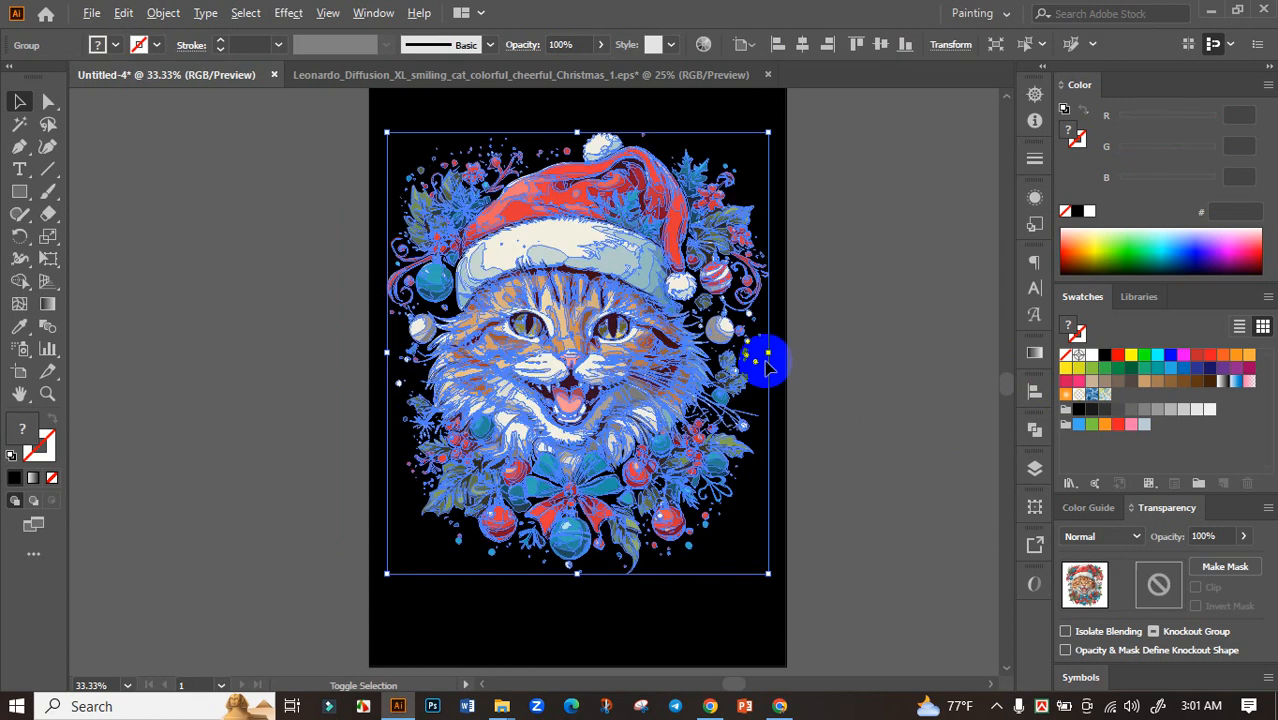
drag(773, 355, 779, 356)
click(716, 375)
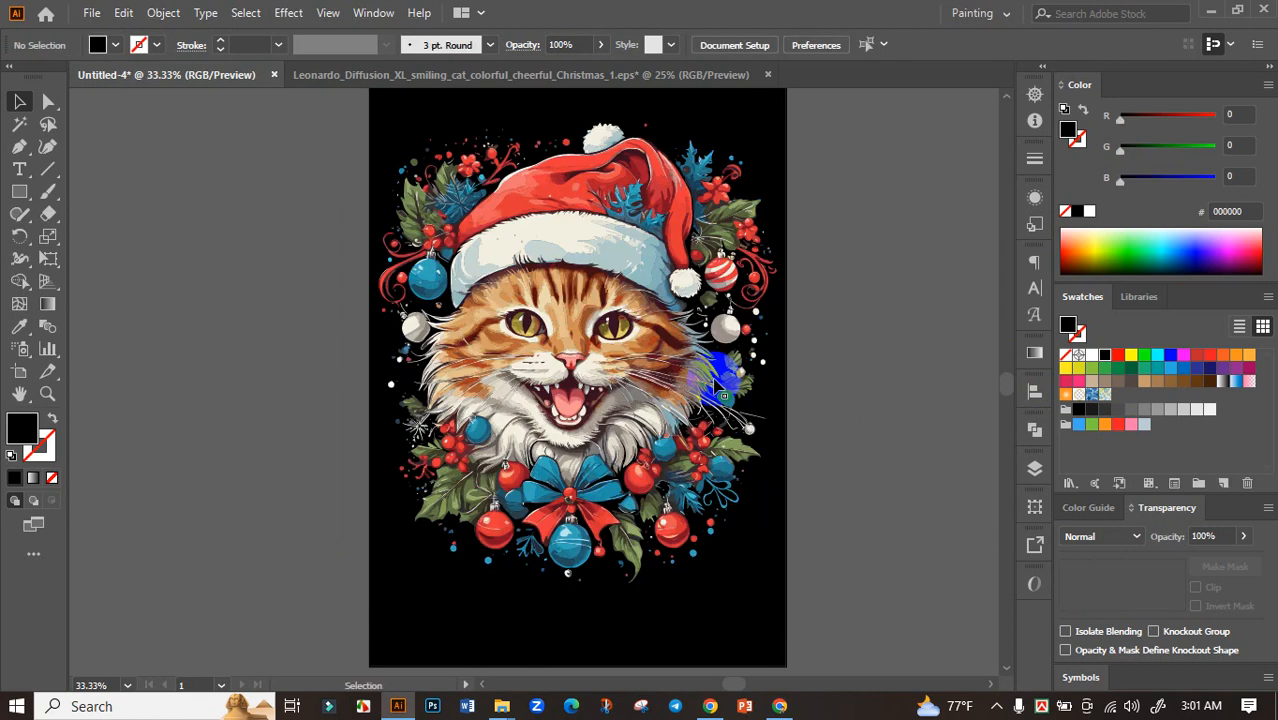
click(633, 391)
click(853, 462)
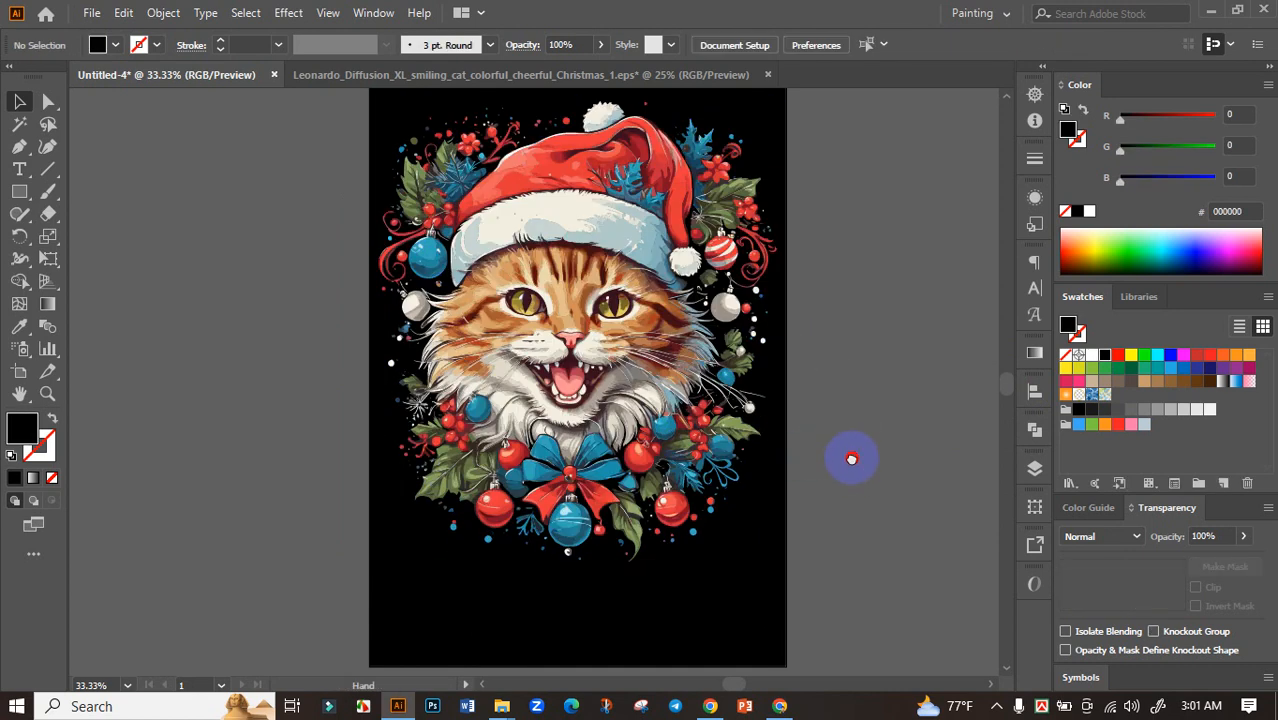
drag(849, 472, 850, 425)
Copy the phrase "It's a Cat's World" from the ChatGPT slogan list in Chrome and return to Illustrator
click(781, 706)
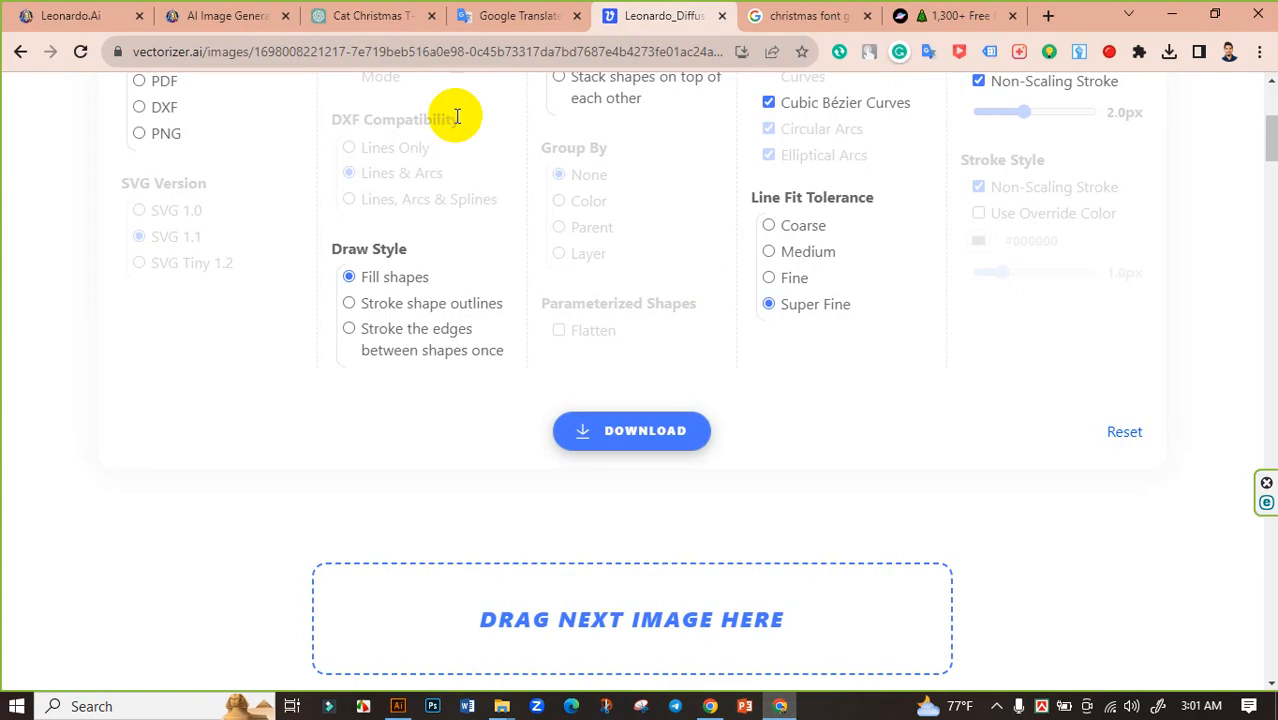
click(360, 14)
right_click(499, 335)
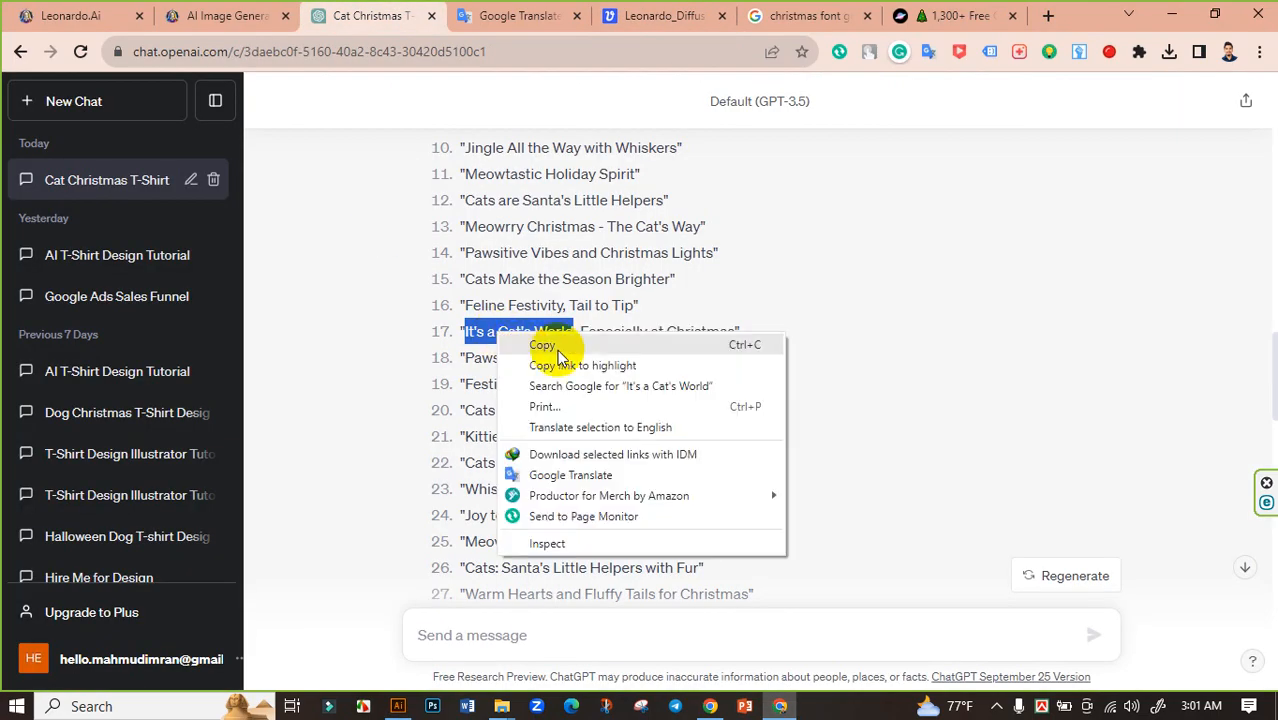
click(548, 342)
click(407, 710)
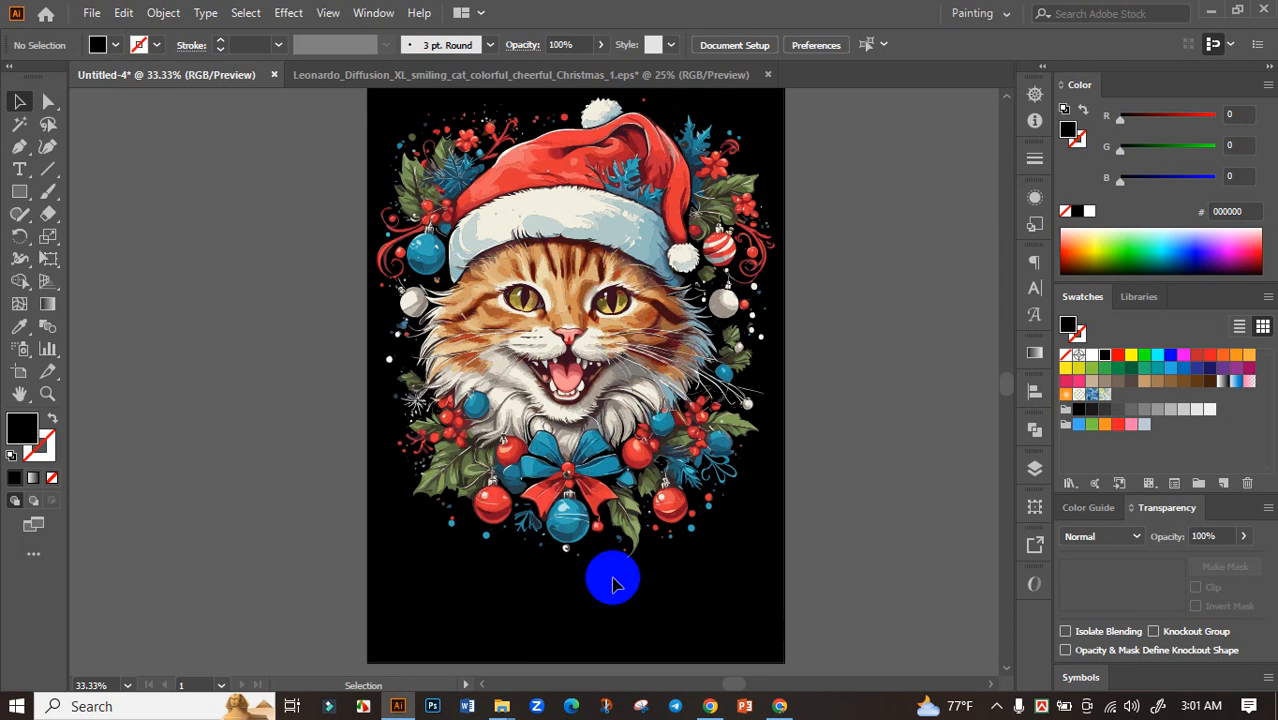
Move the cat artwork further up the artboard to leave room for text beneath it
drag(662, 578, 683, 546)
scroll(632, 520, down, 1)
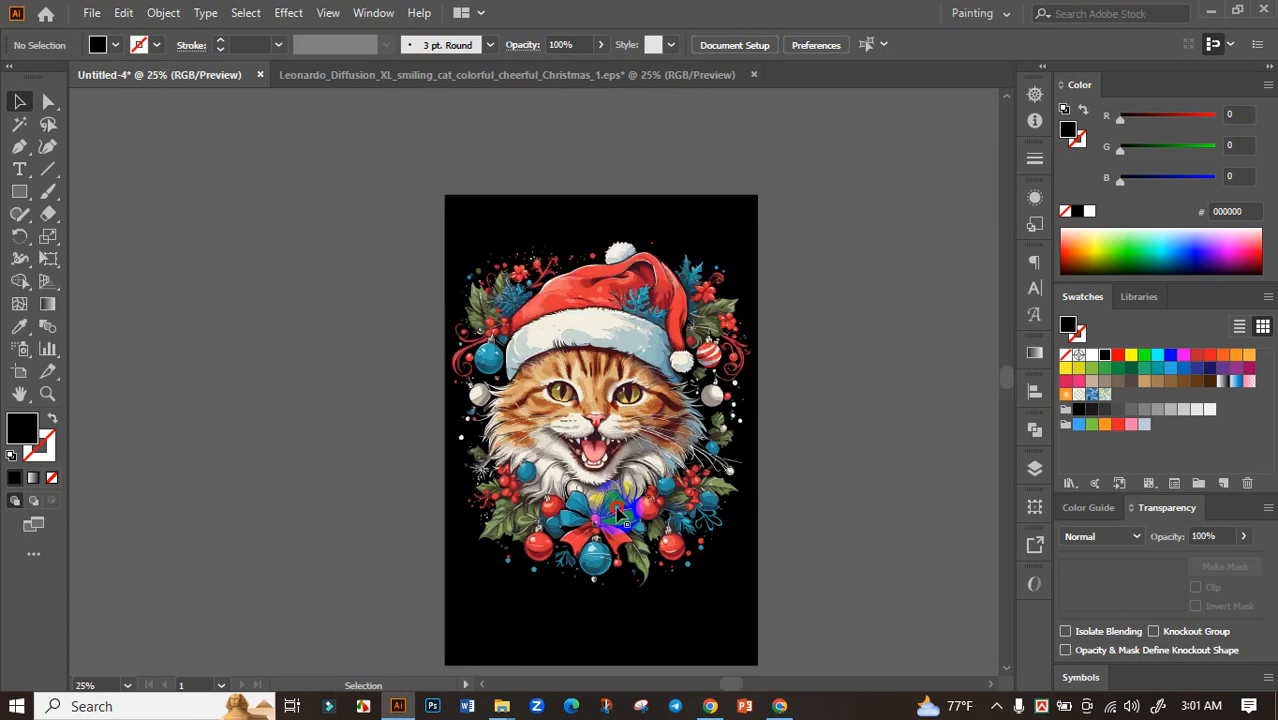
drag(604, 493, 606, 470)
click(798, 543)
drag(767, 580, 769, 475)
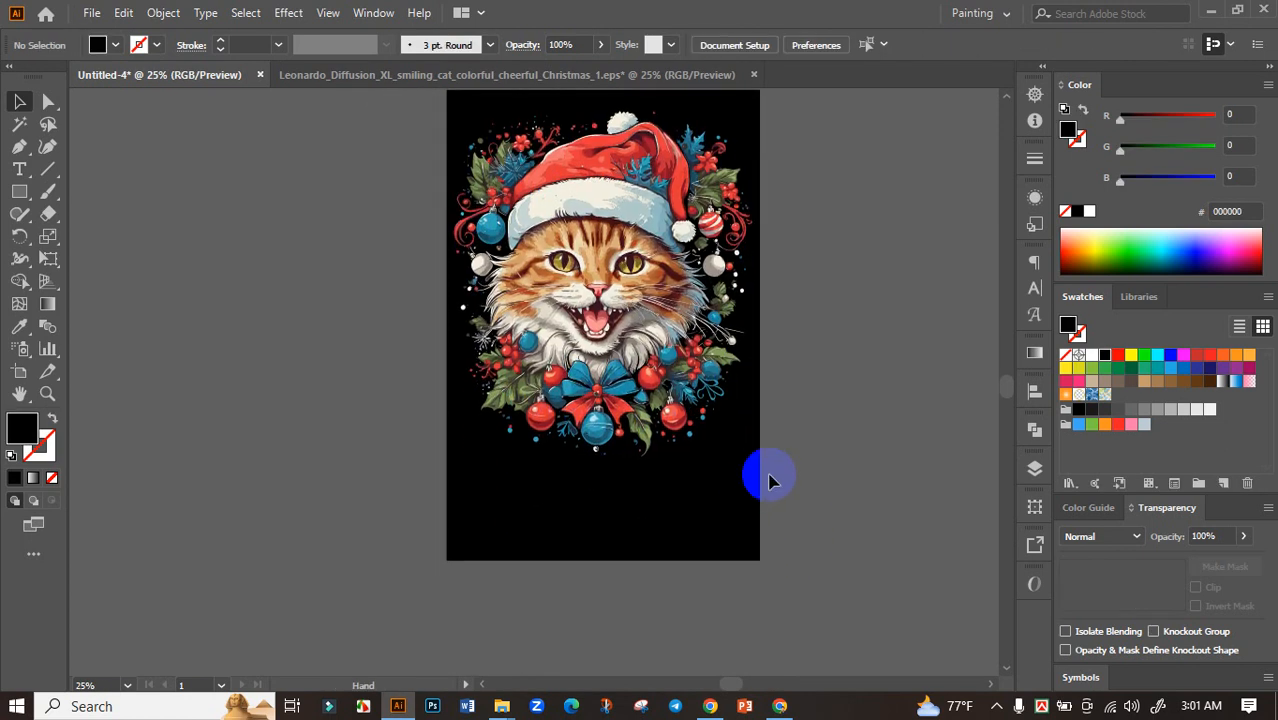
Paste the phrase "It's a Cat's World", enlarge it to about 85 pt and place it below the cat
key(ctrl+v)
scroll(620, 464, up, 2)
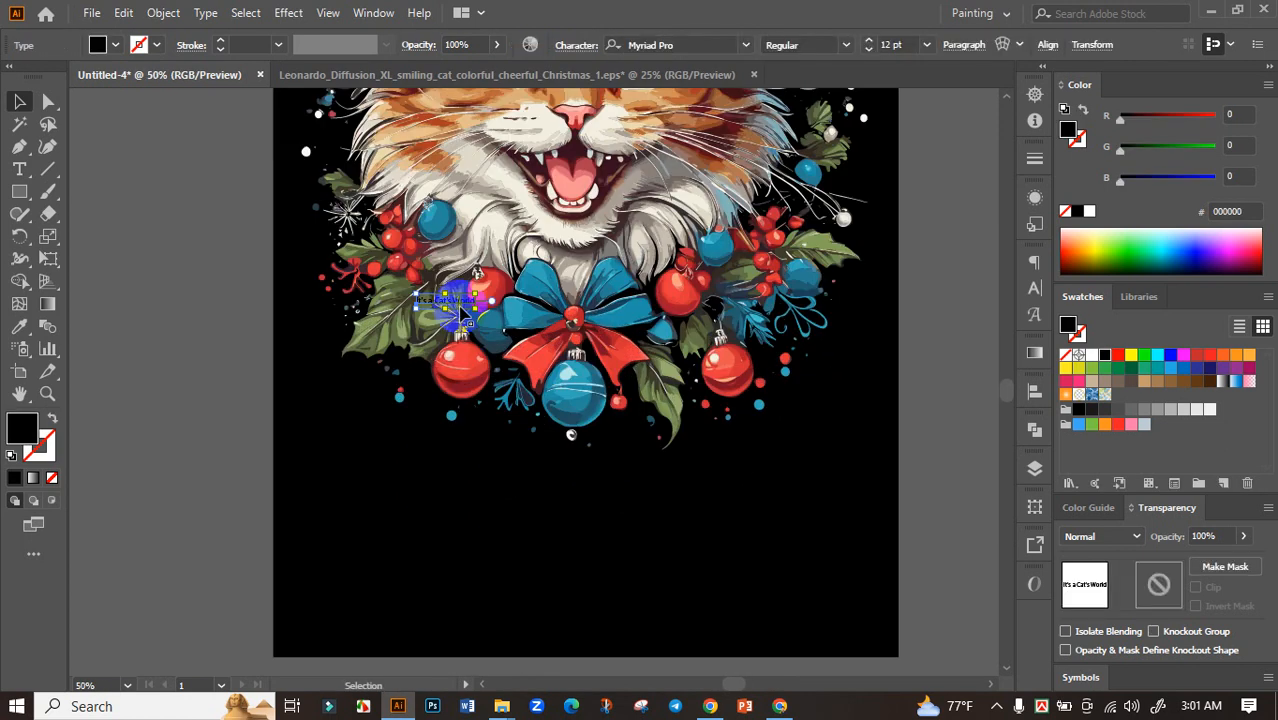
drag(476, 307, 654, 377)
drag(516, 299, 661, 508)
Set the phrase in the Burbank Big Condensed Black font with a white fill
click(745, 44)
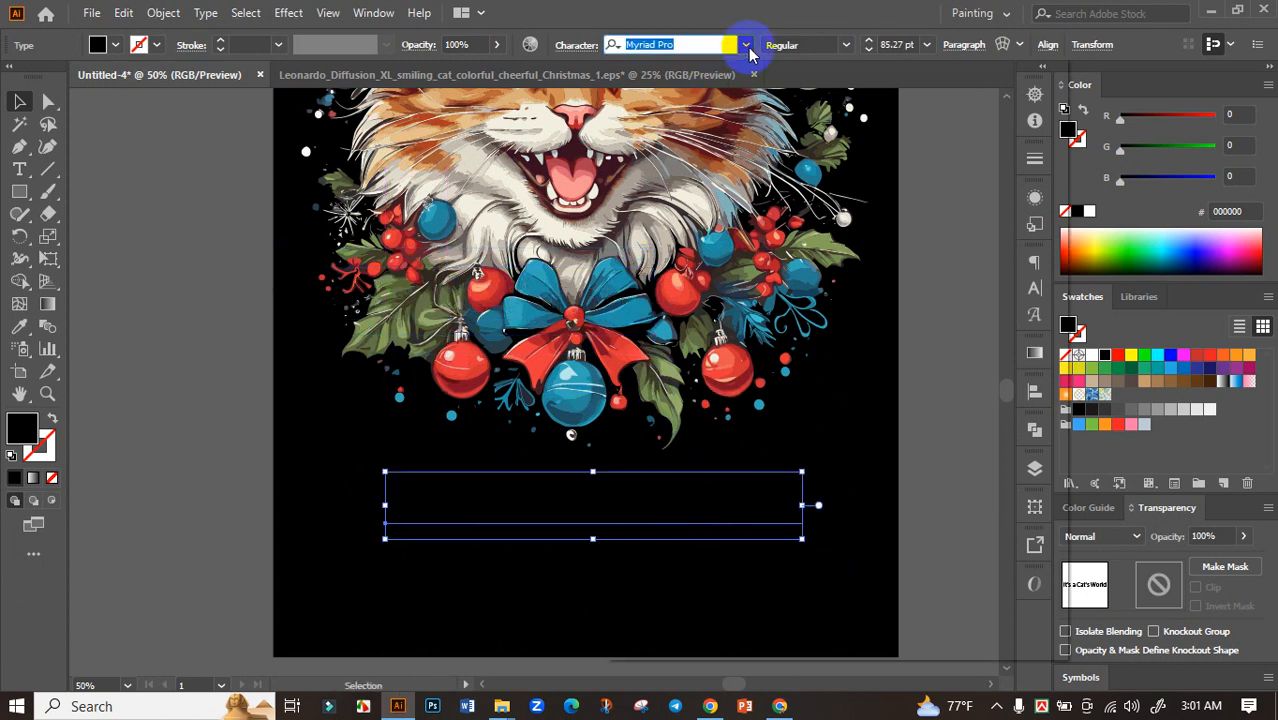
click(718, 195)
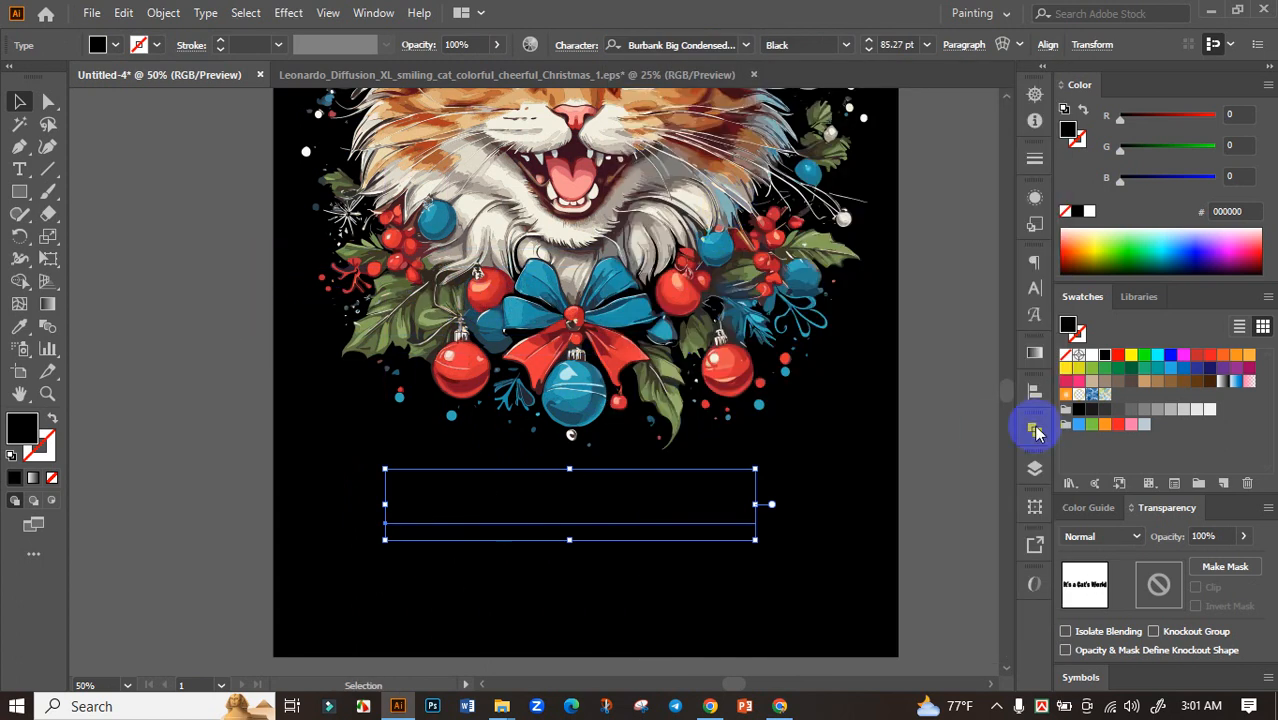
click(1093, 356)
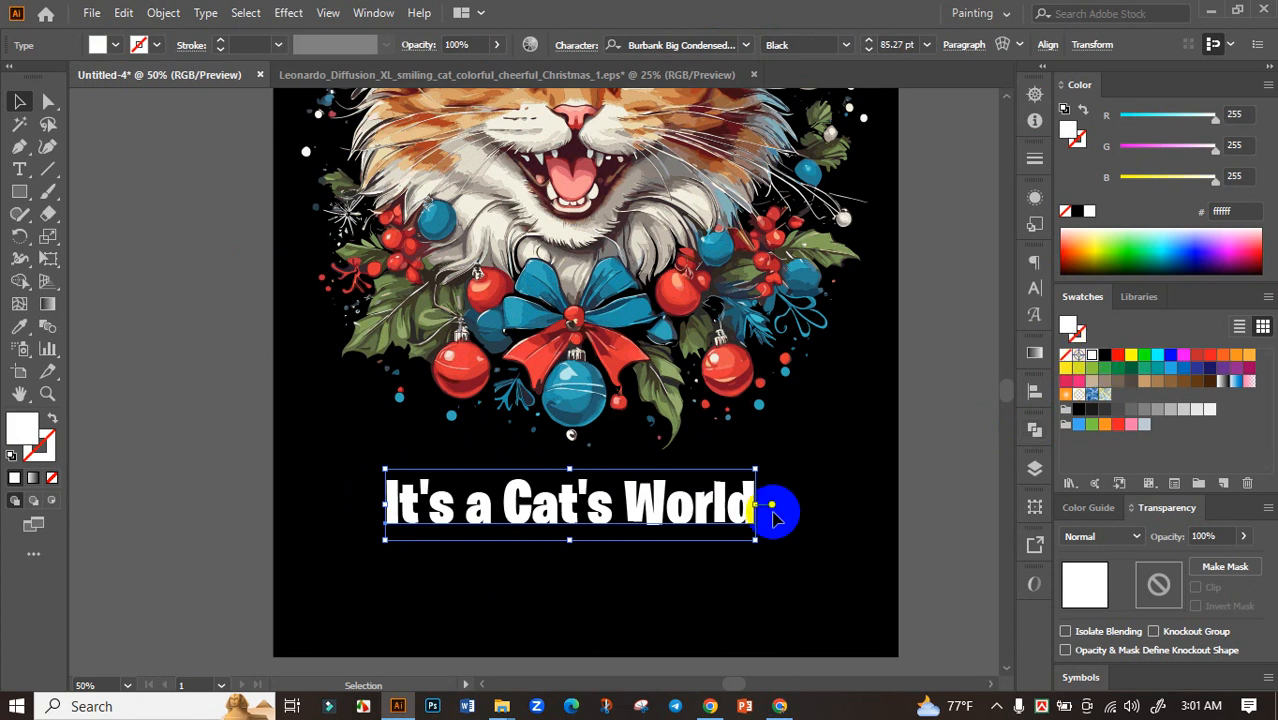
click(775, 505)
Cut "It's a" out of the phrase and move the remaining "Cat's World" text lower on the artboard
scroll(800, 460, down, 1)
double_click(522, 435)
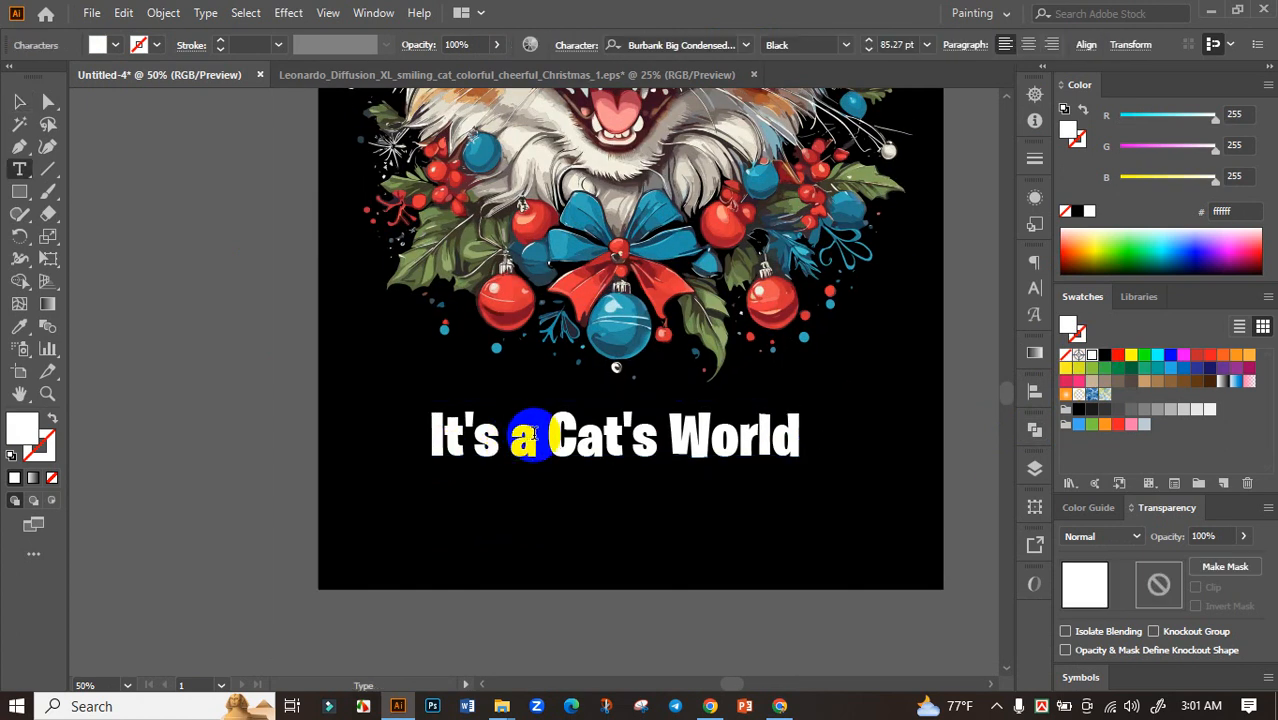
drag(533, 435, 351, 431)
key(BackSpace)
click(19, 101)
click(560, 475)
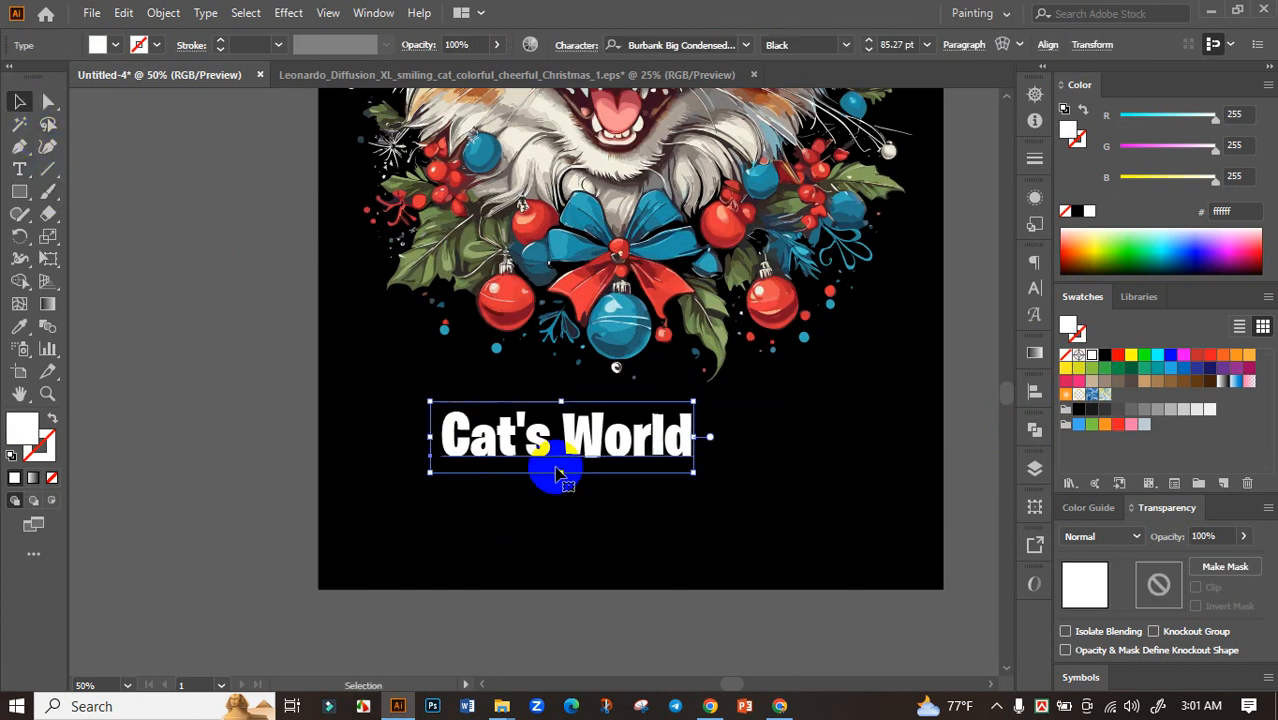
drag(560, 475, 568, 545)
Paste "It's a" as a separate text above "Cat's World" and set it in all caps
click(792, 465)
key(ctrl+v)
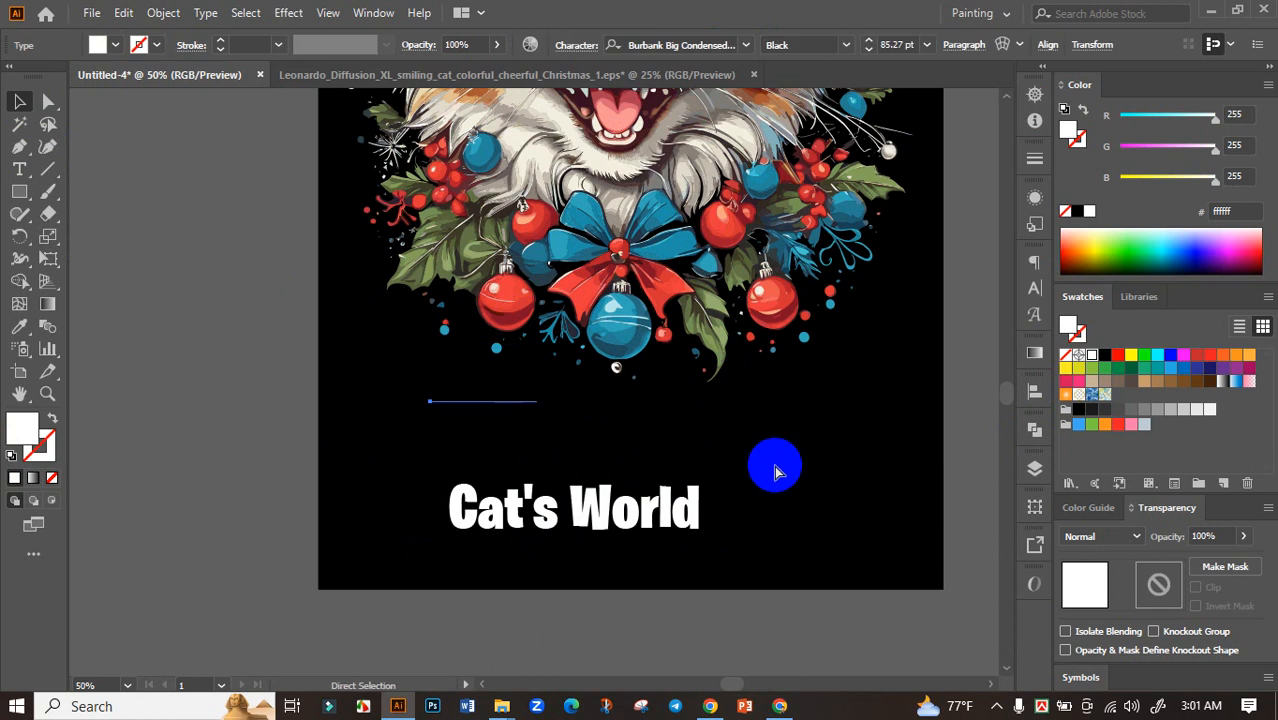
drag(522, 394, 645, 400)
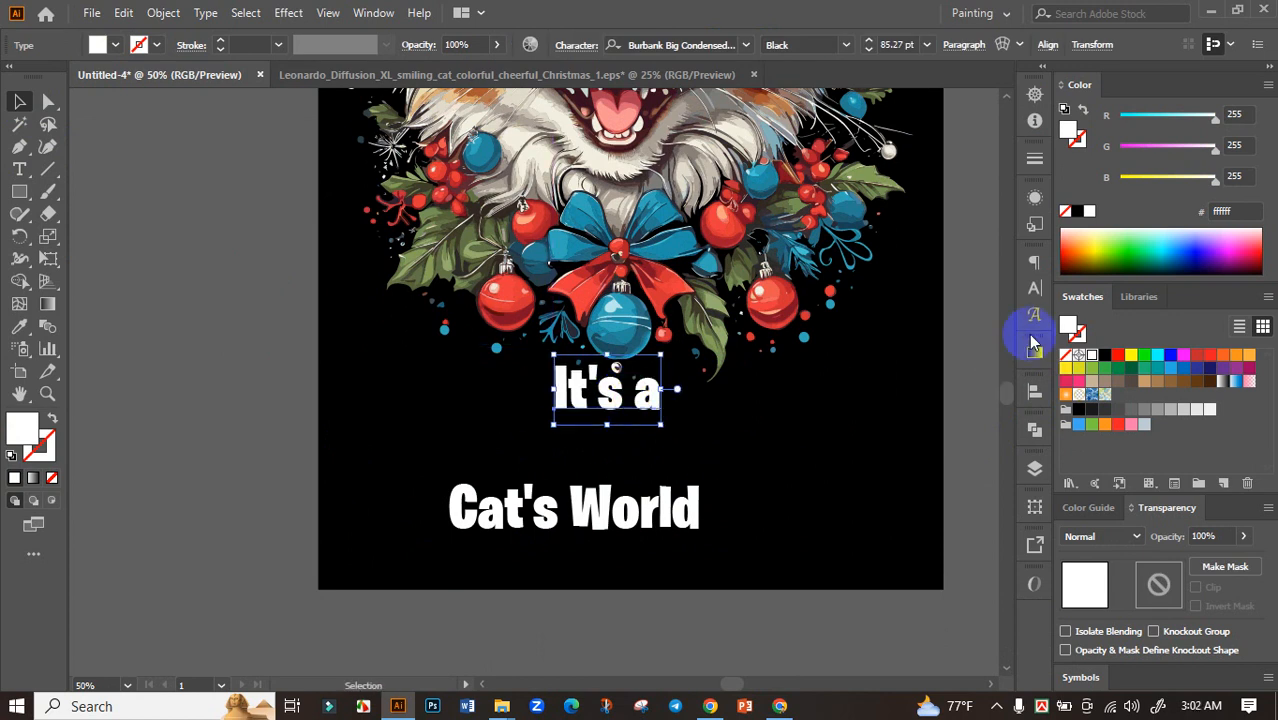
click(1036, 289)
click(815, 444)
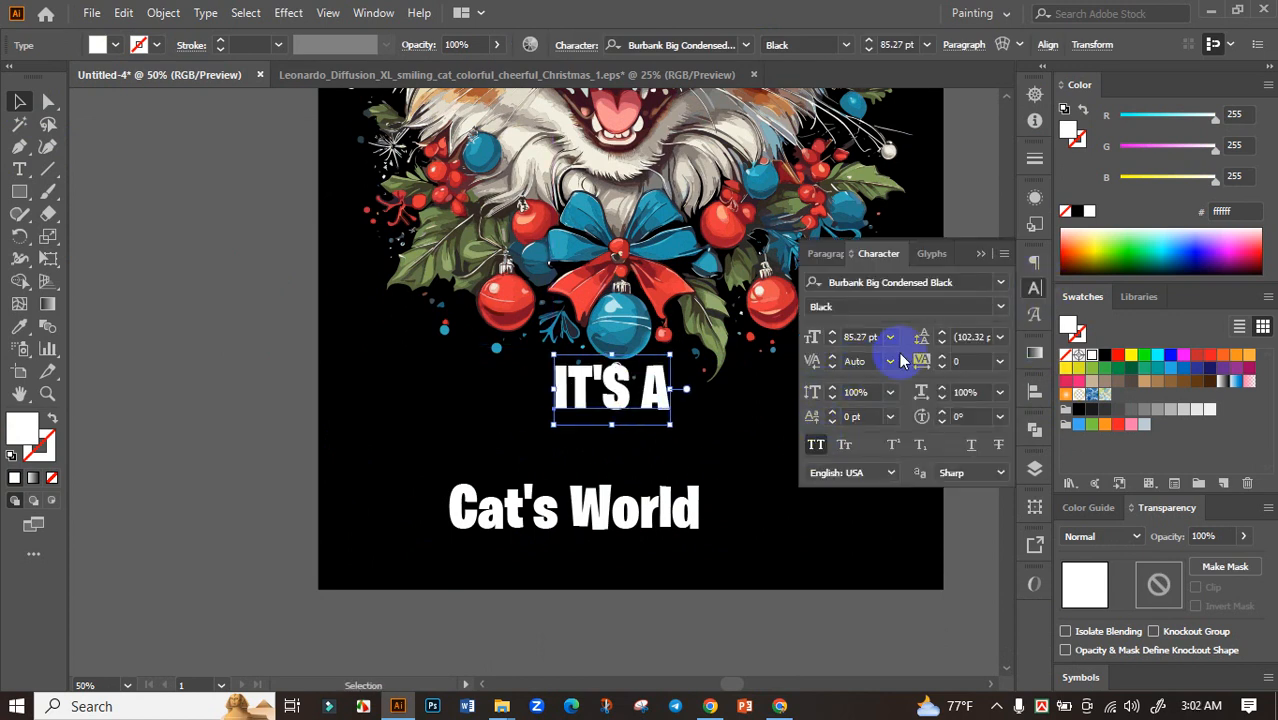
click(983, 262)
click(833, 405)
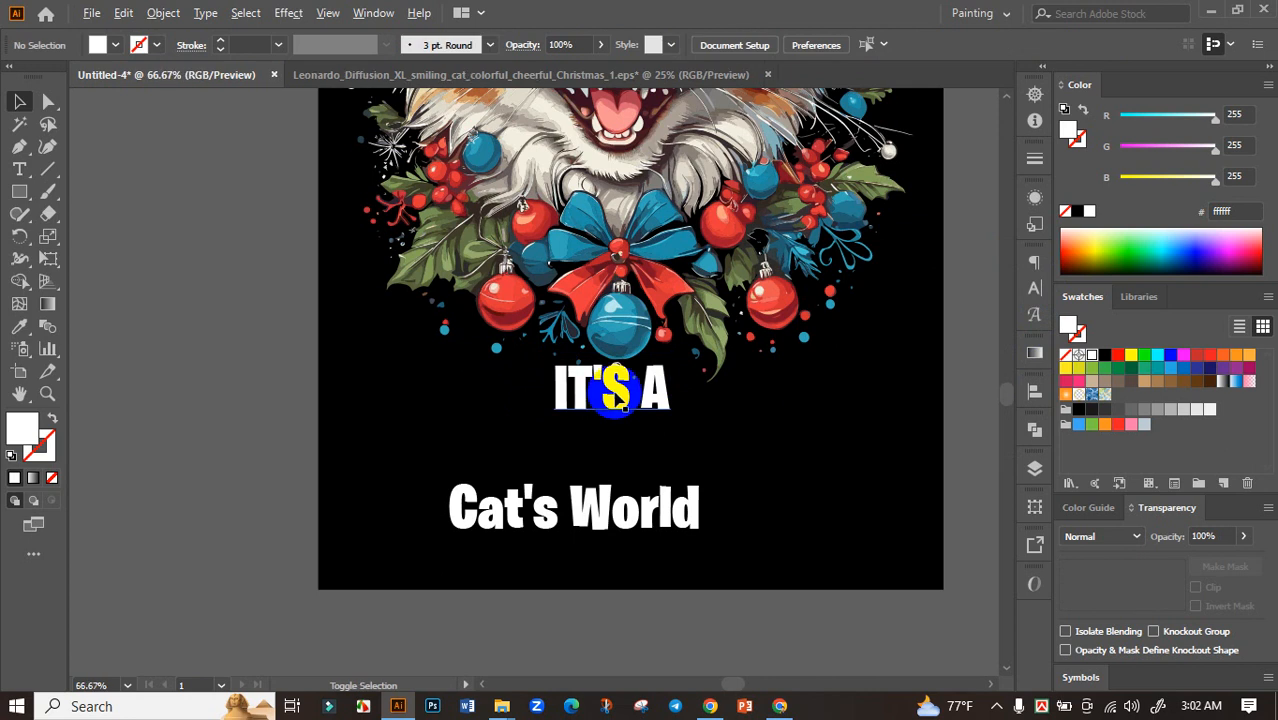
Place "IT'S A" just under the wreath and enlarge "Cat's World" to about 146 pt directly beneath it
scroll(616, 382, up, 2)
drag(665, 405, 758, 338)
drag(662, 585, 722, 438)
scroll(722, 438, down, 2)
drag(803, 433, 818, 518)
scroll(826, 543, down, 2)
click(865, 514)
Centre both the "IT'S A" and "Cat's World" texts horizontally on the artboard
click(690, 510)
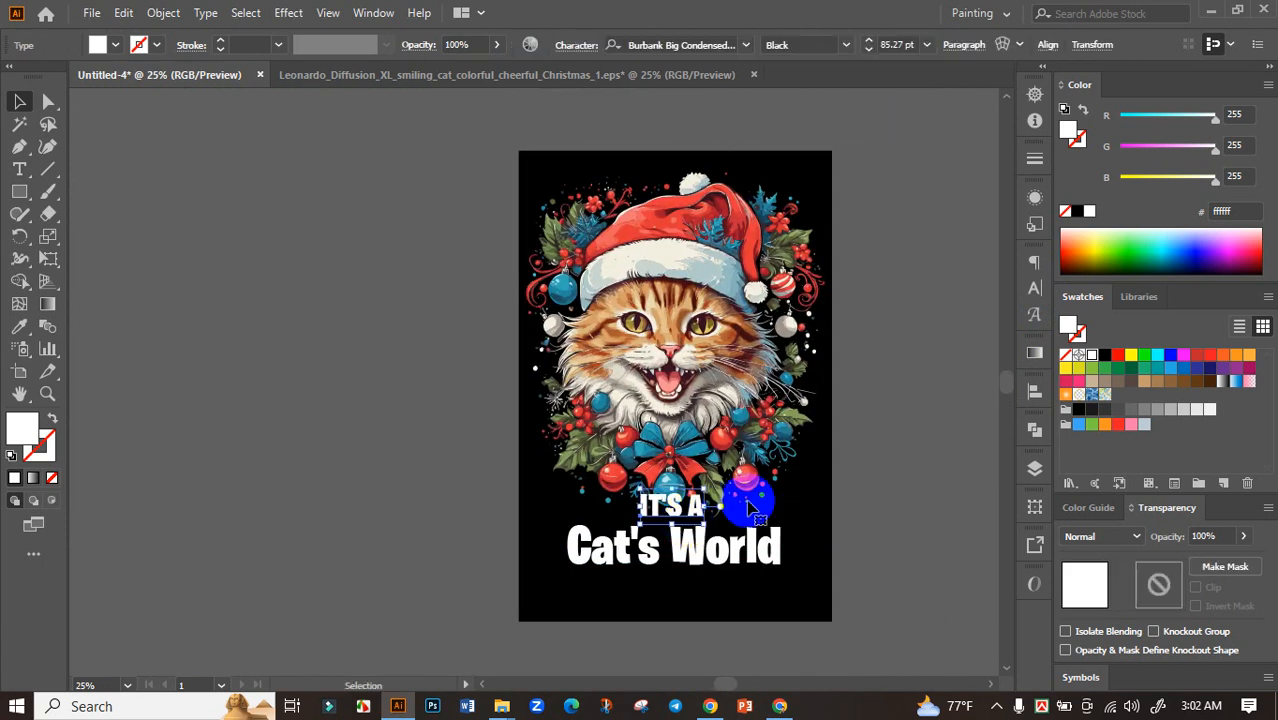
click(1035, 391)
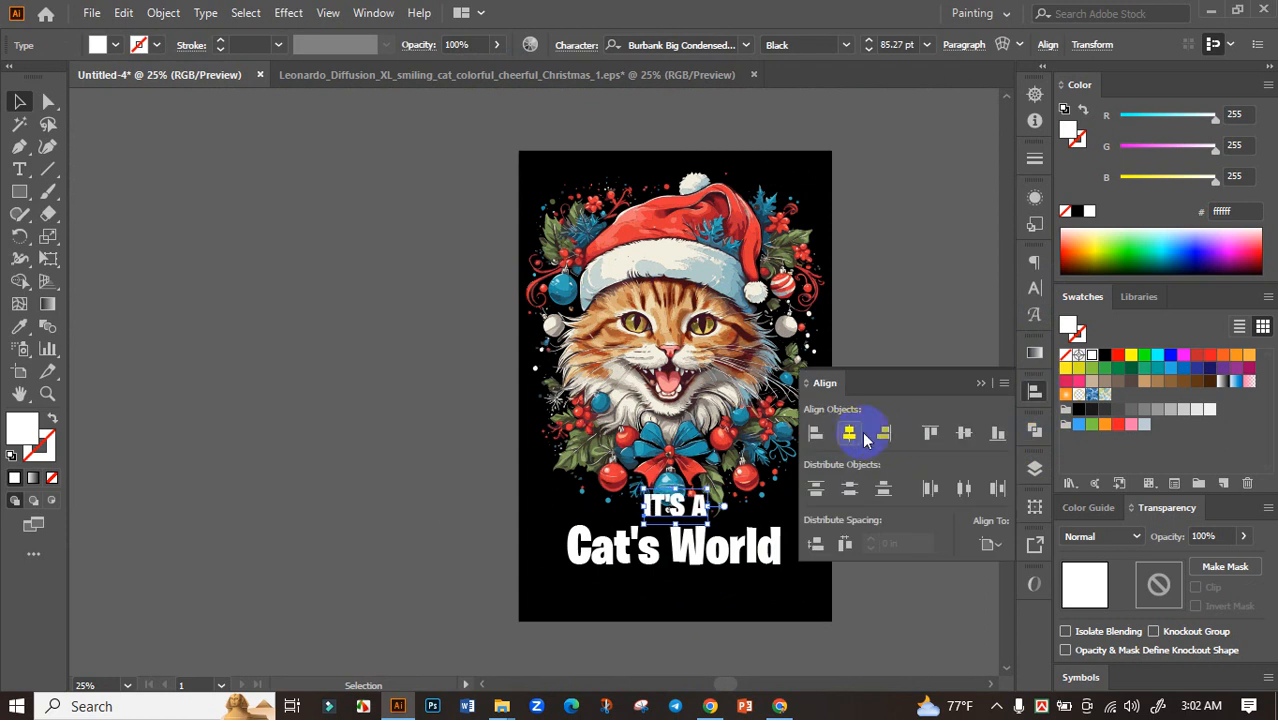
click(981, 386)
click(907, 477)
drag(853, 516, 874, 477)
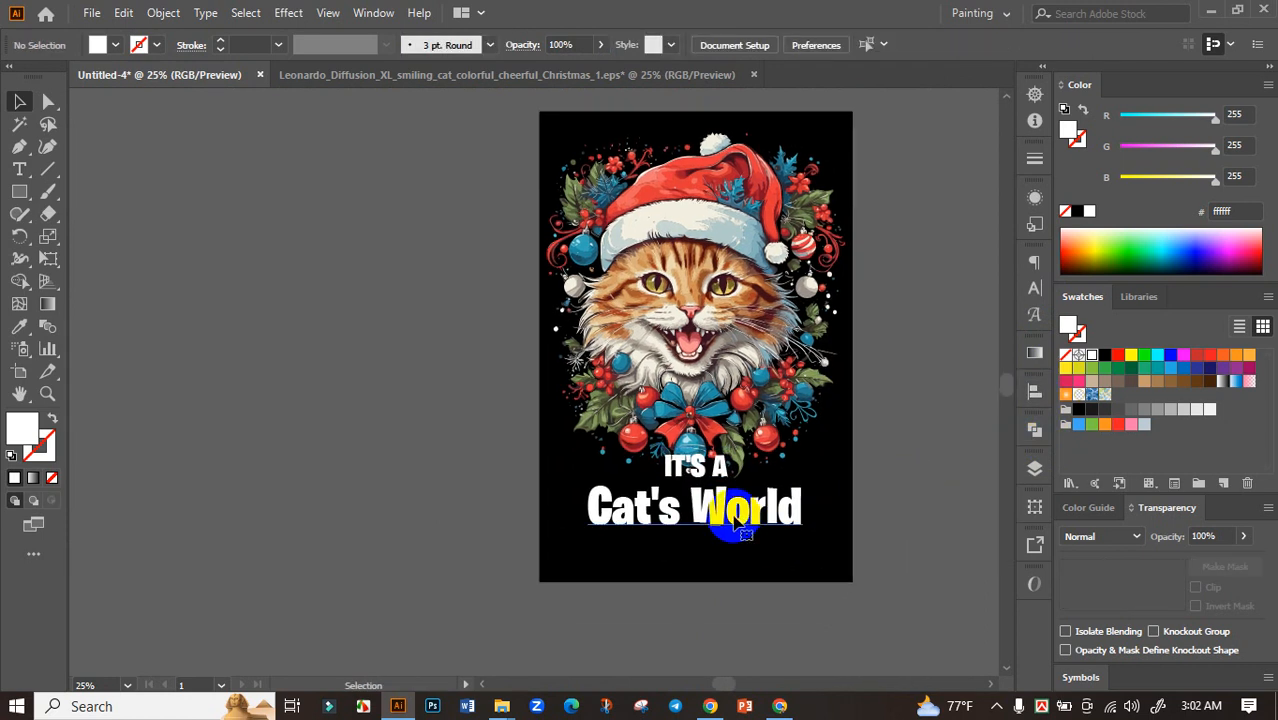
click(738, 520)
click(1035, 391)
click(850, 434)
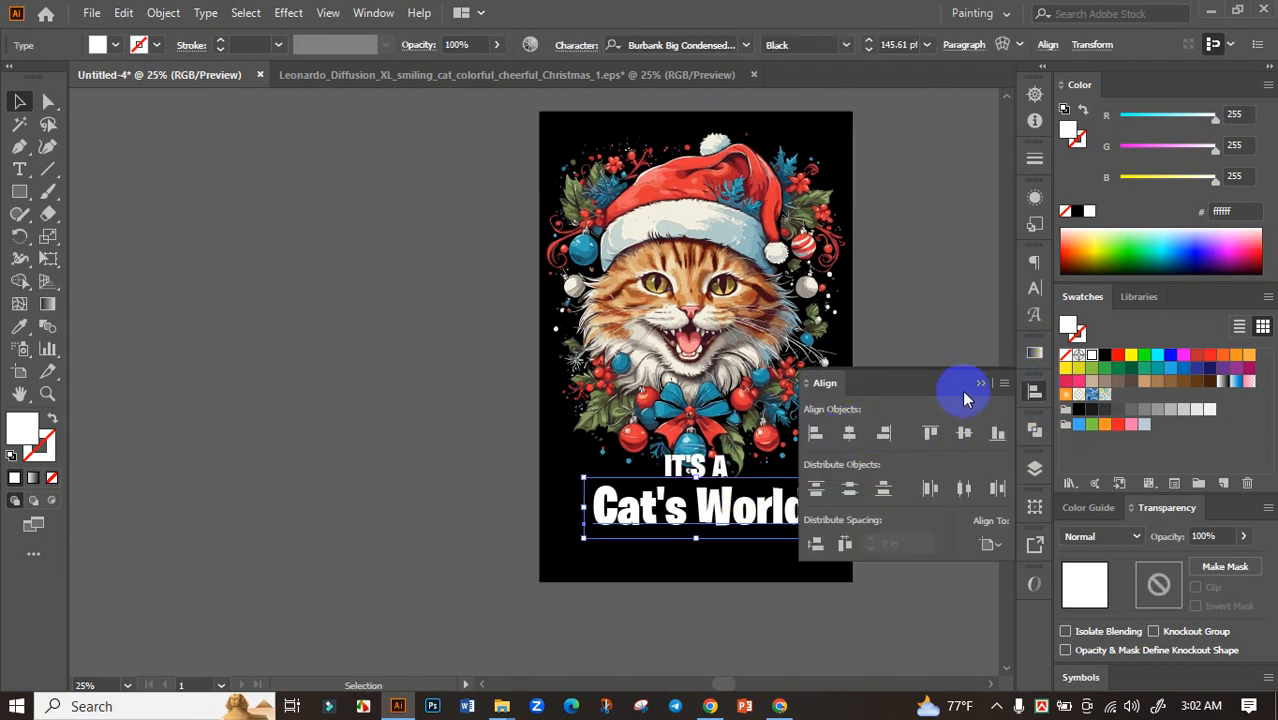
click(981, 384)
click(890, 450)
Move "Cat's World" closer to "IT'S A" and enlarge it to about 155 pt
scroll(746, 511, up, 2)
drag(745, 508, 743, 500)
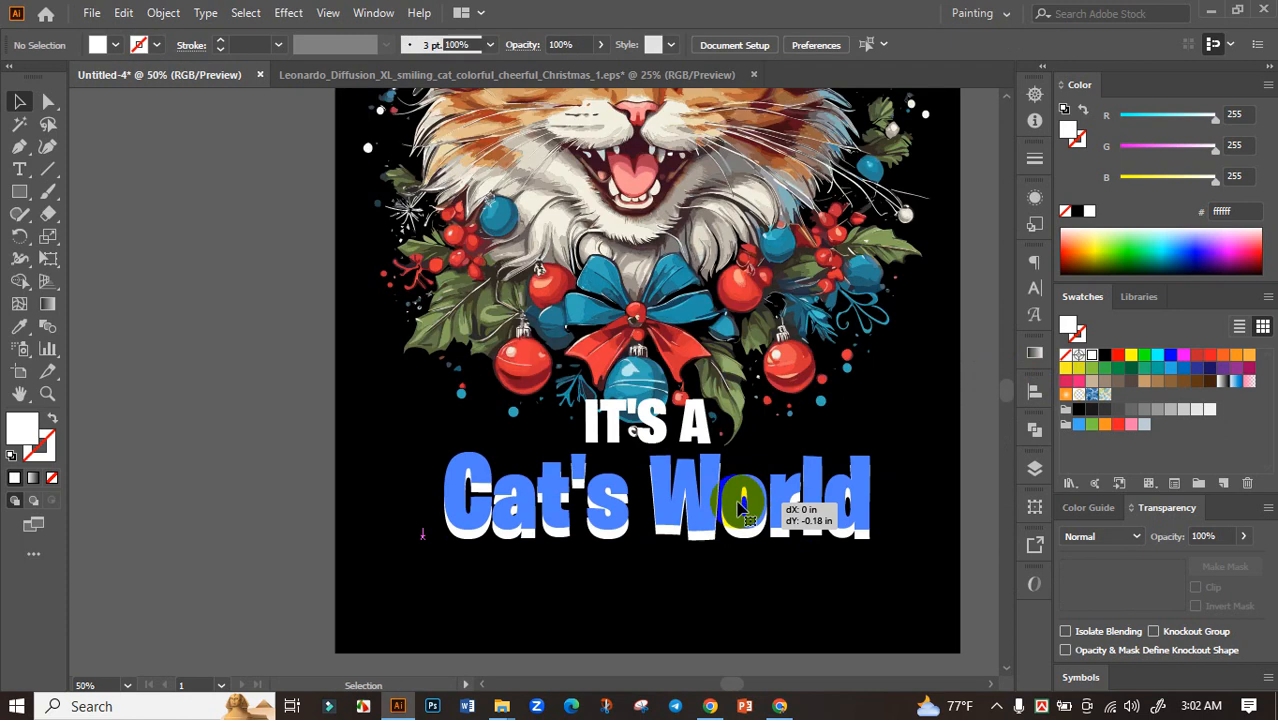
scroll(743, 502, down, 1)
drag(826, 498, 800, 497)
click(860, 451)
Set the "Cat's World" text in all caps and centre it horizontally on the artboard
click(736, 517)
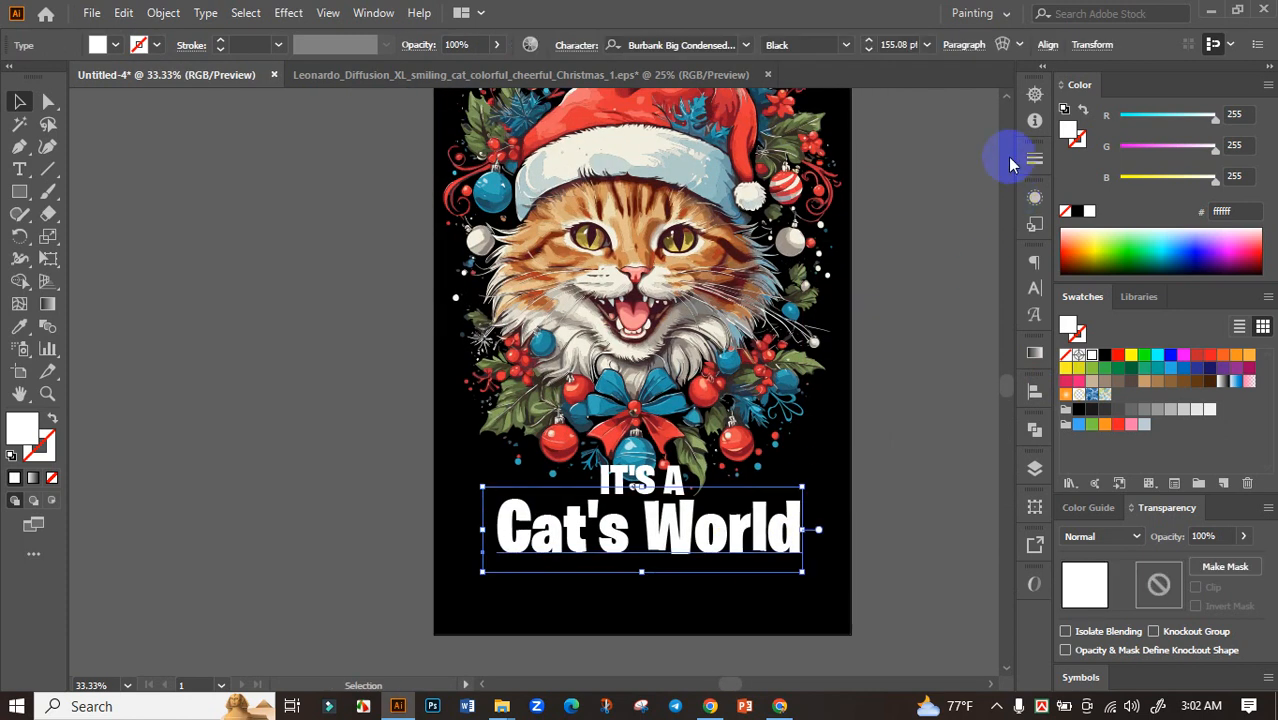
click(1048, 45)
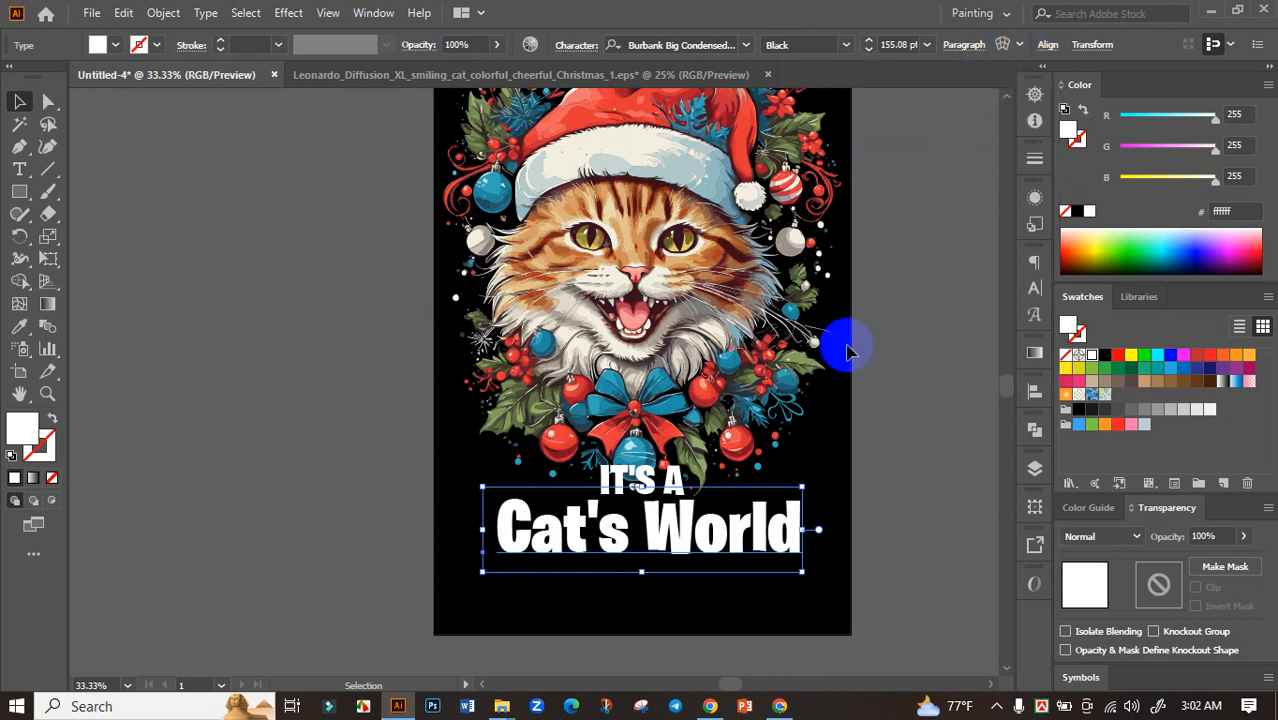
click(1035, 291)
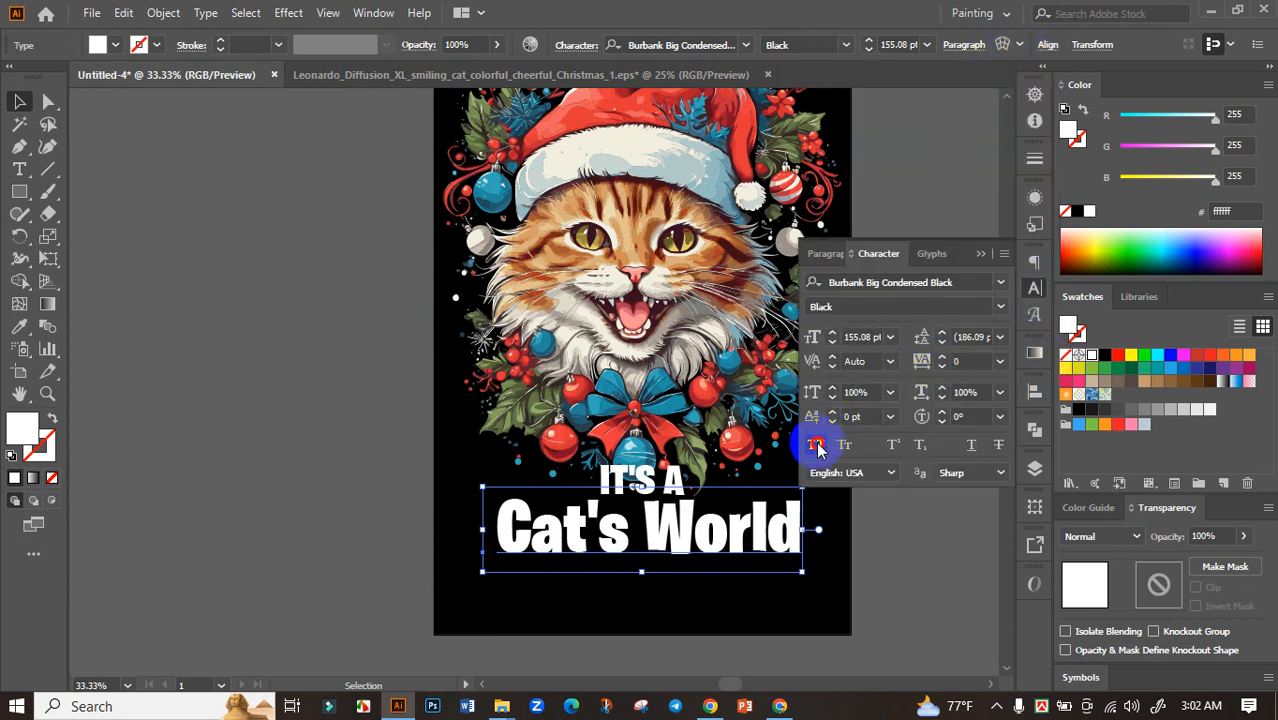
click(816, 447)
click(1035, 391)
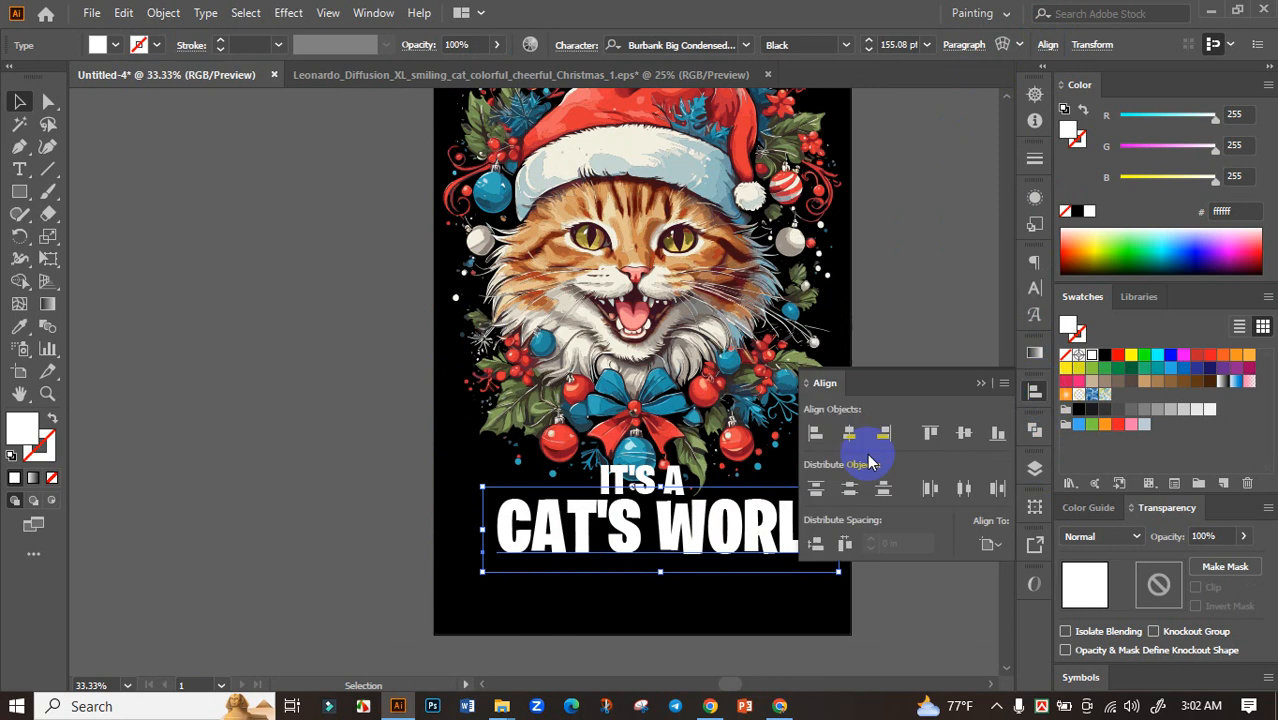
click(848, 435)
click(980, 384)
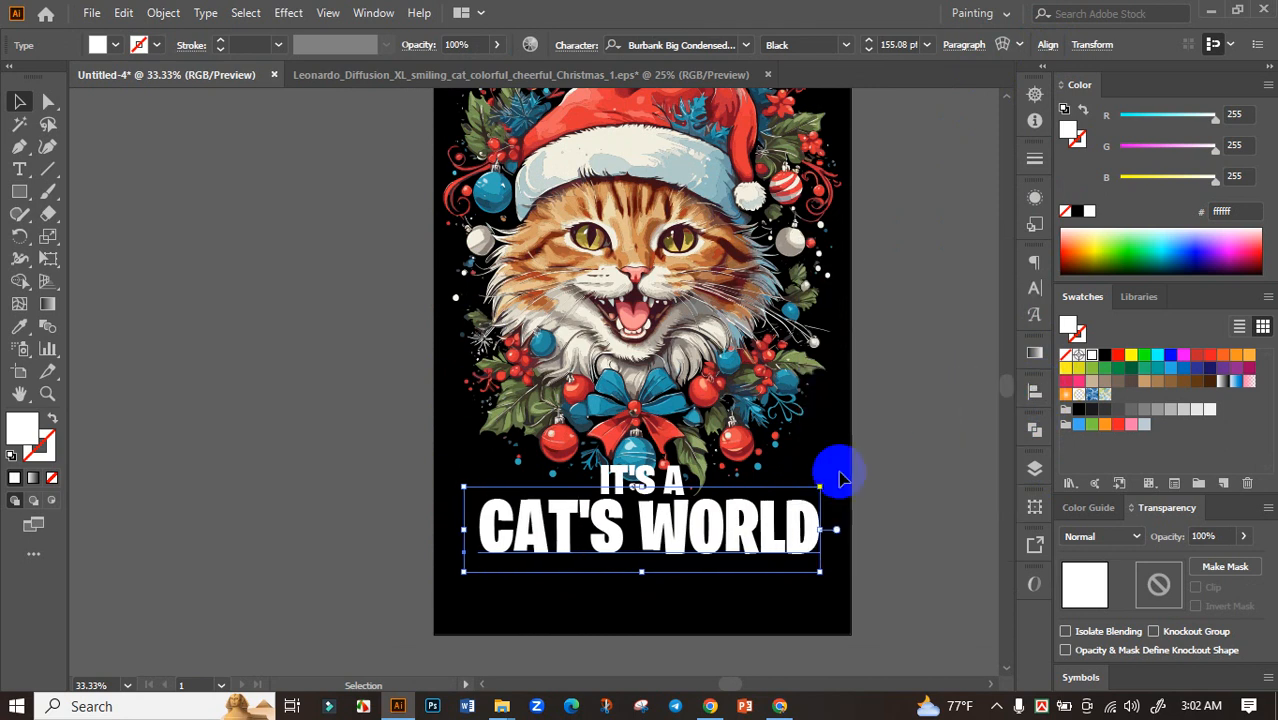
Delete the leading space before "CAT'S WORLD" and centre the text horizontally on the artboard again
key(t)
click(477, 515)
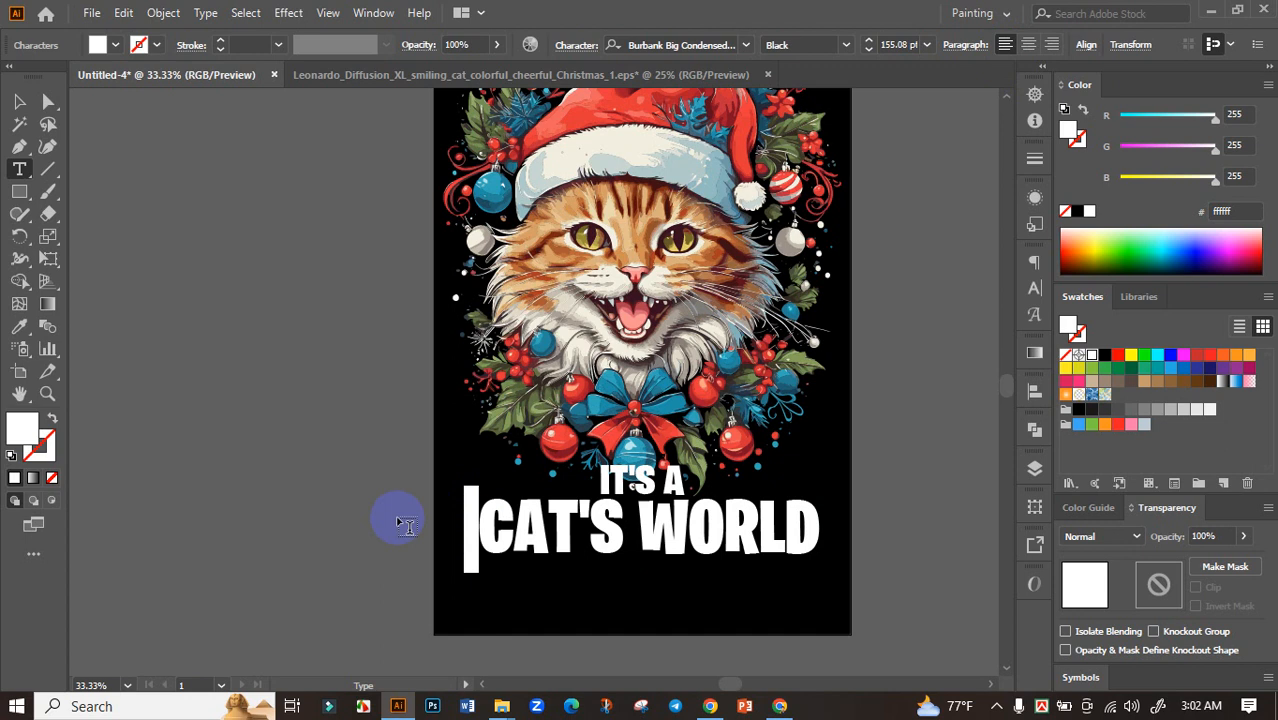
key(Delete)
click(19, 101)
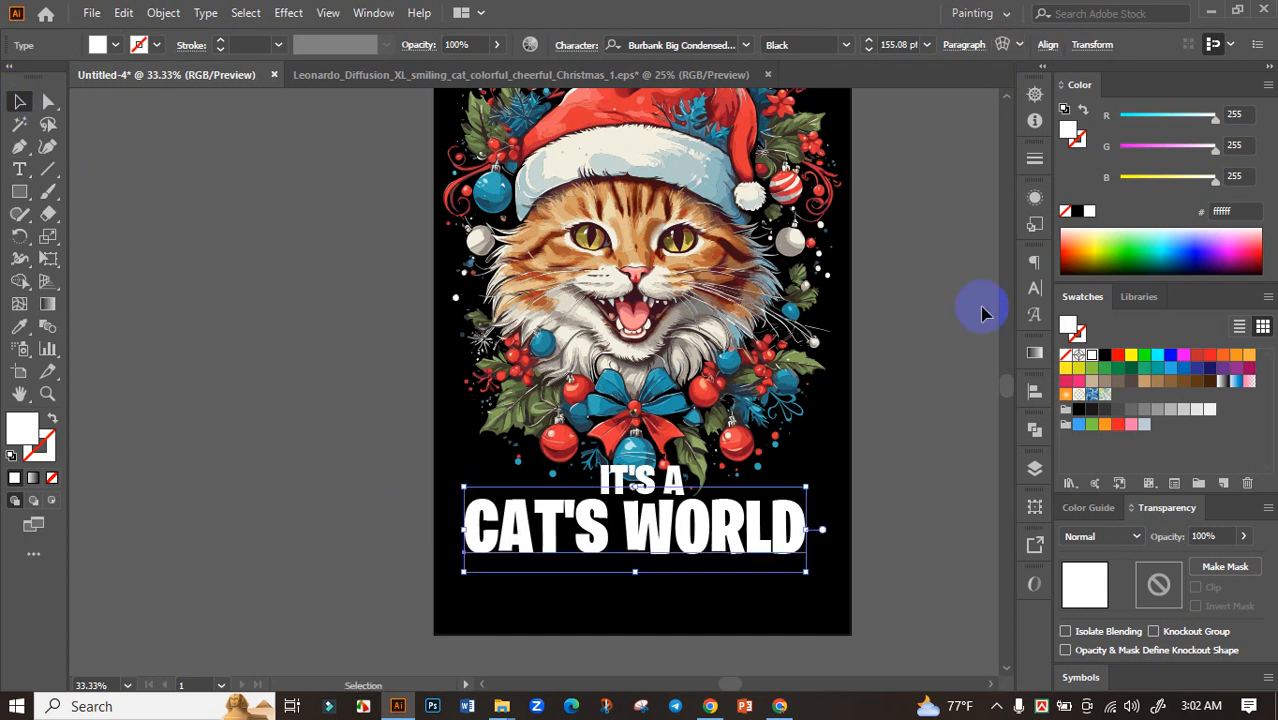
click(1035, 391)
click(849, 432)
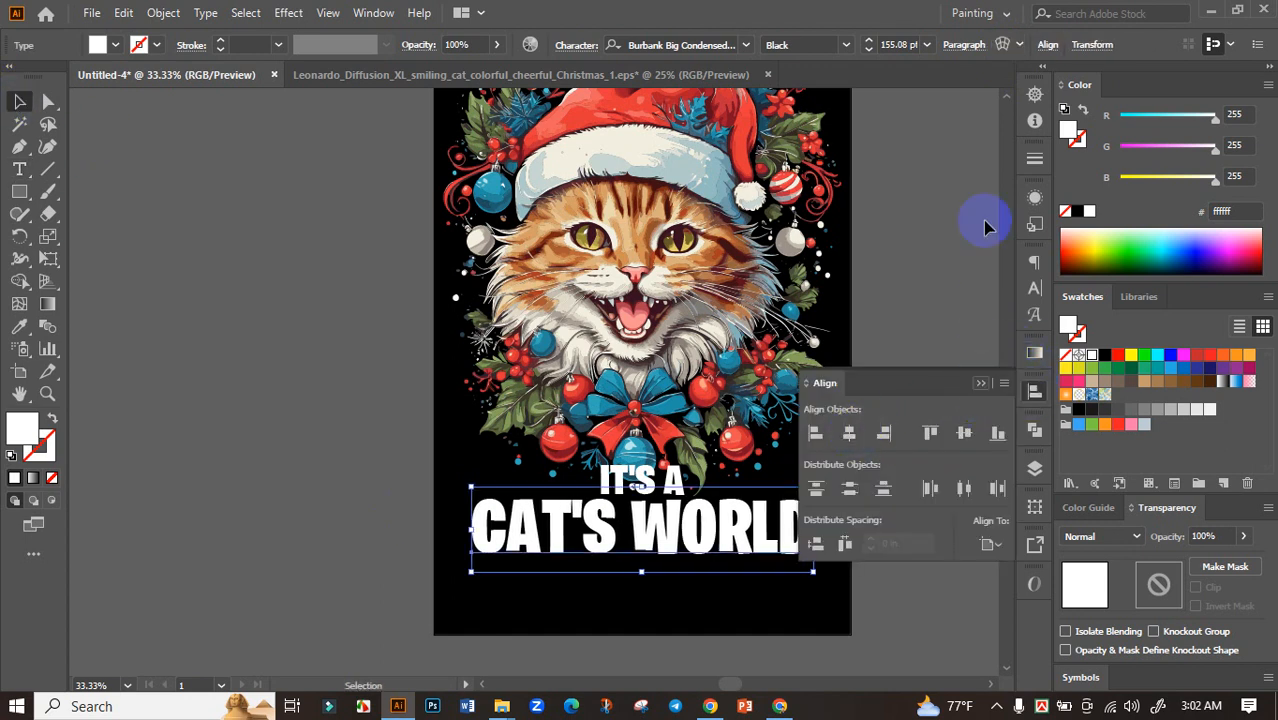
Warp the "CAT'S WORLD" text with the Arc Upper style at a horizontal bend of about -21%
click(1004, 46)
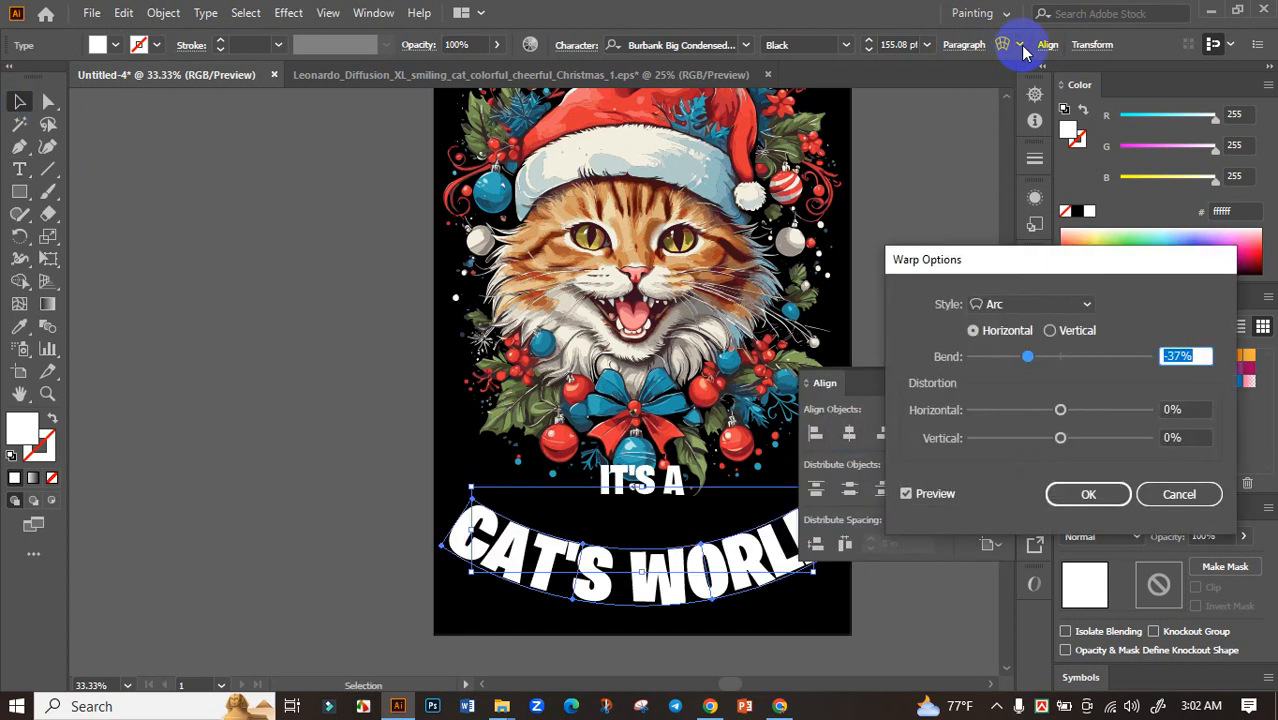
click(1080, 304)
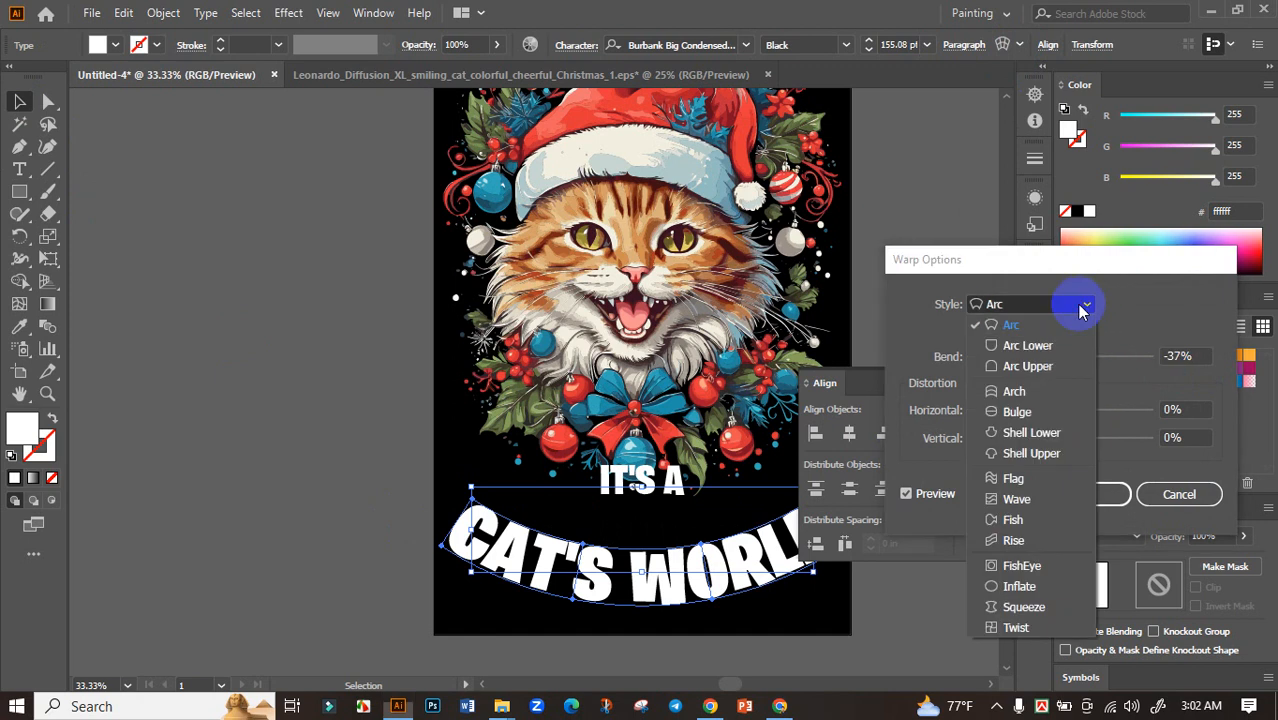
click(1028, 366)
mouse_move(1027, 356)
mouse_down()
mouse_move(1057, 352)
mouse_move(1048, 363)
mouse_up()
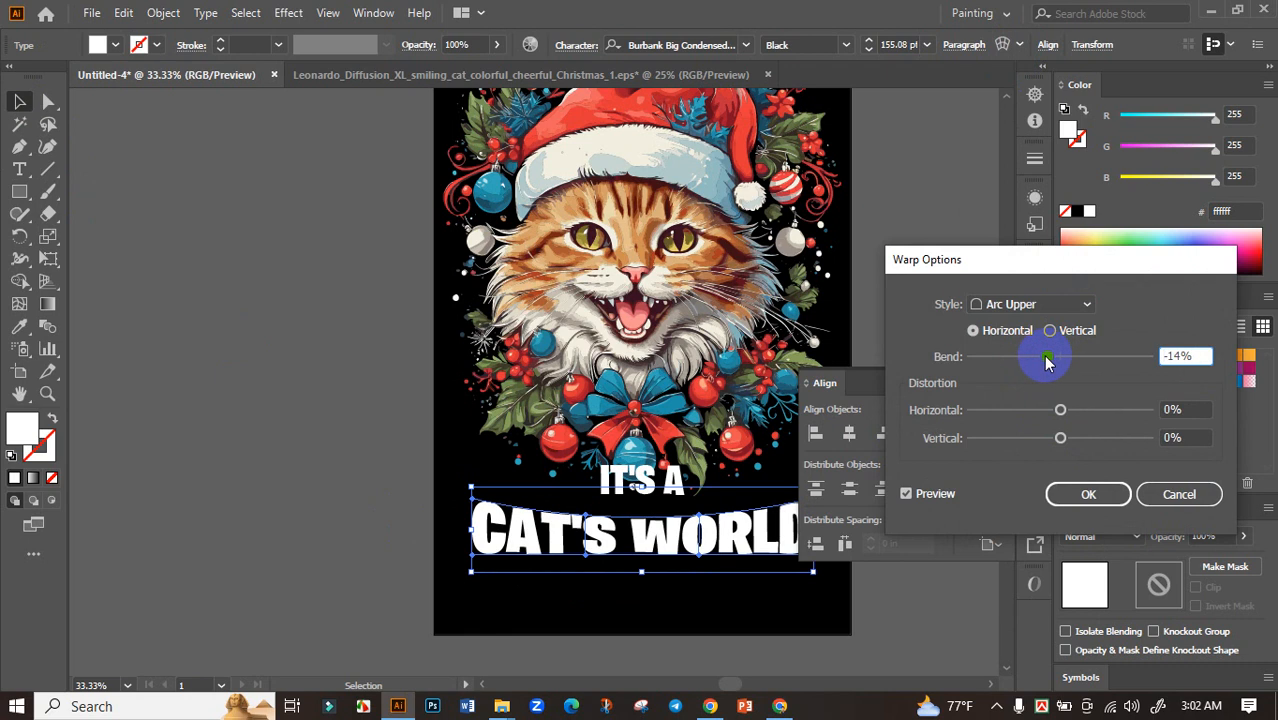
click(1113, 490)
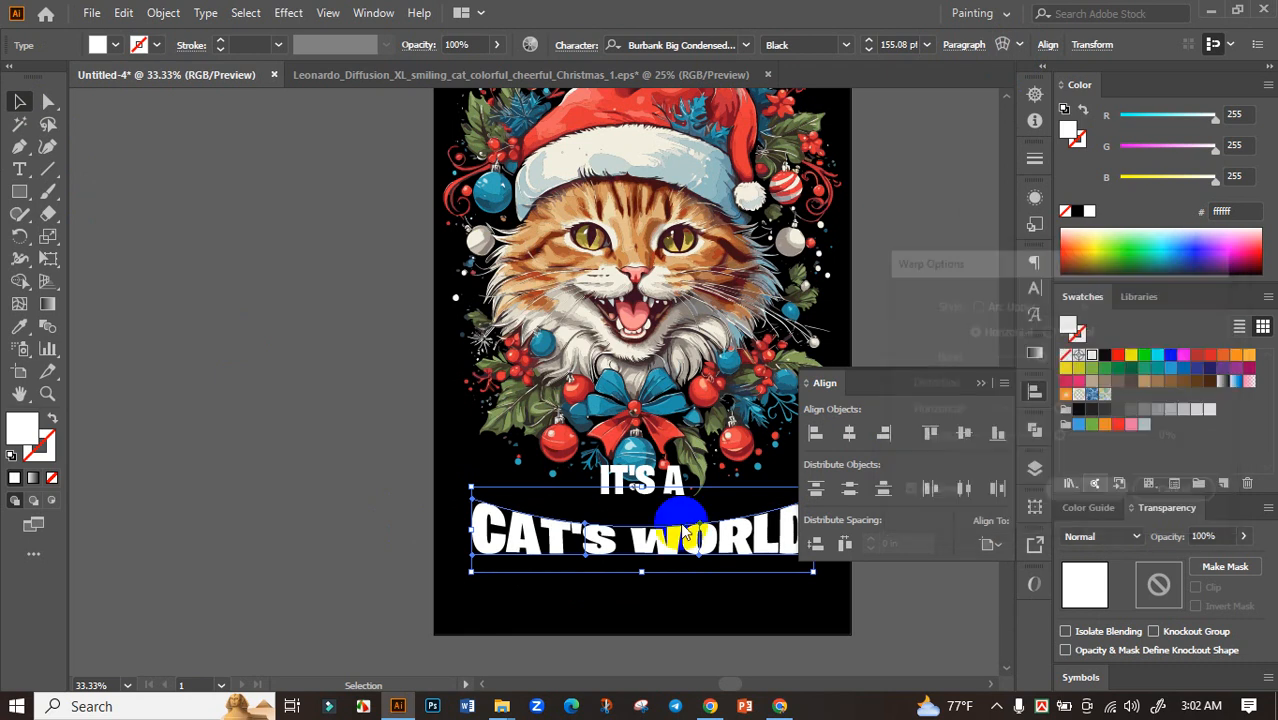
click(980, 384)
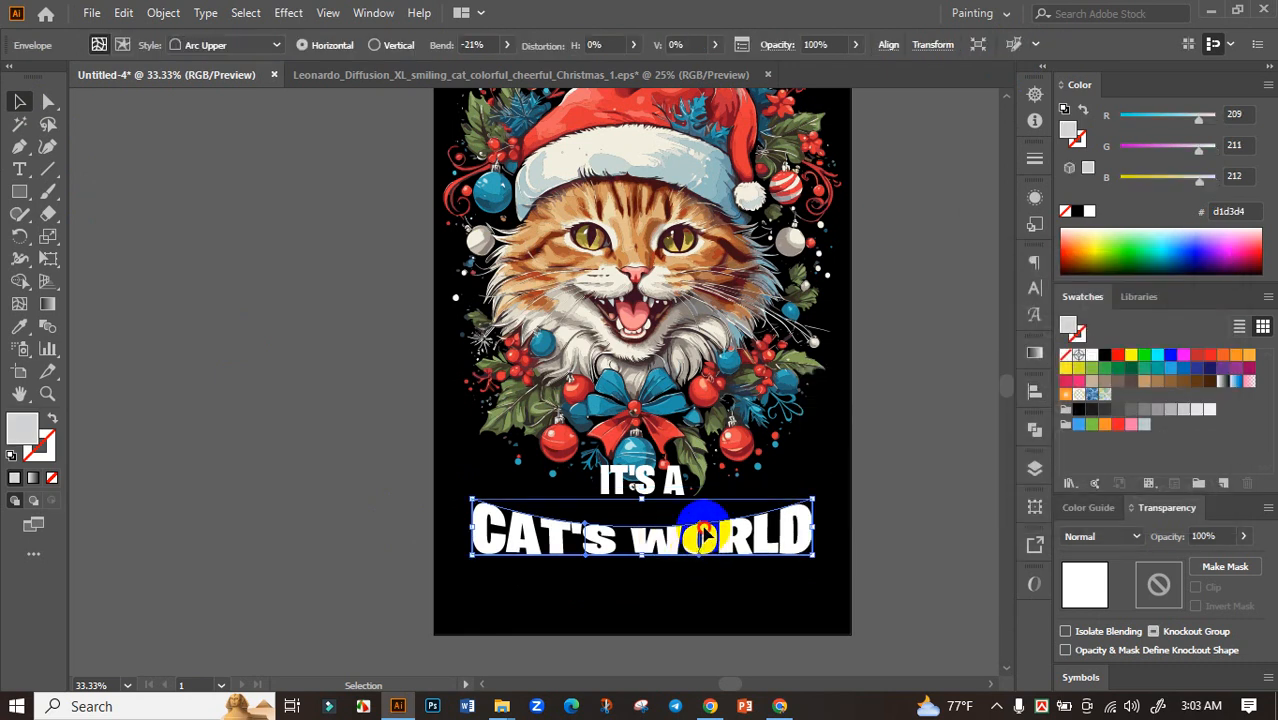
Stretch the warped "CAT'S WORLD" text taller and slightly wider so its upper curve wraps around "IT'S A"
drag(705, 535, 626, 598)
drag(681, 563, 685, 541)
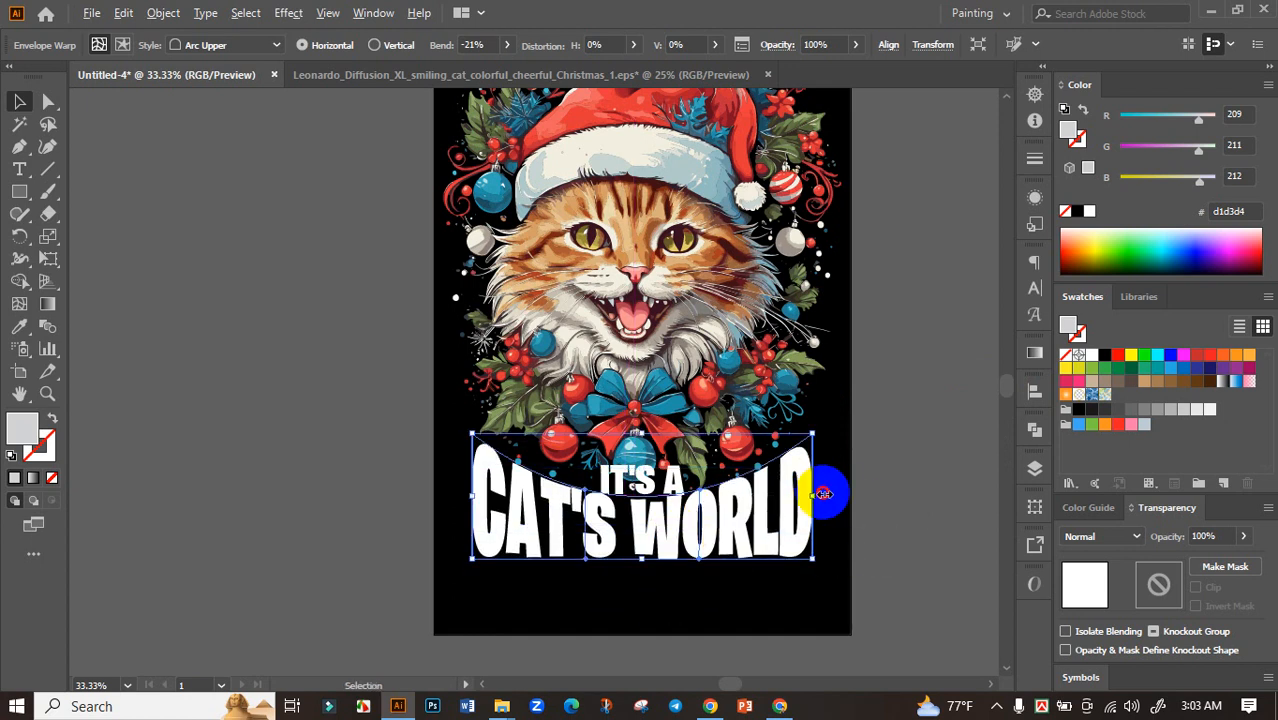
drag(823, 493, 826, 494)
drag(702, 508, 702, 524)
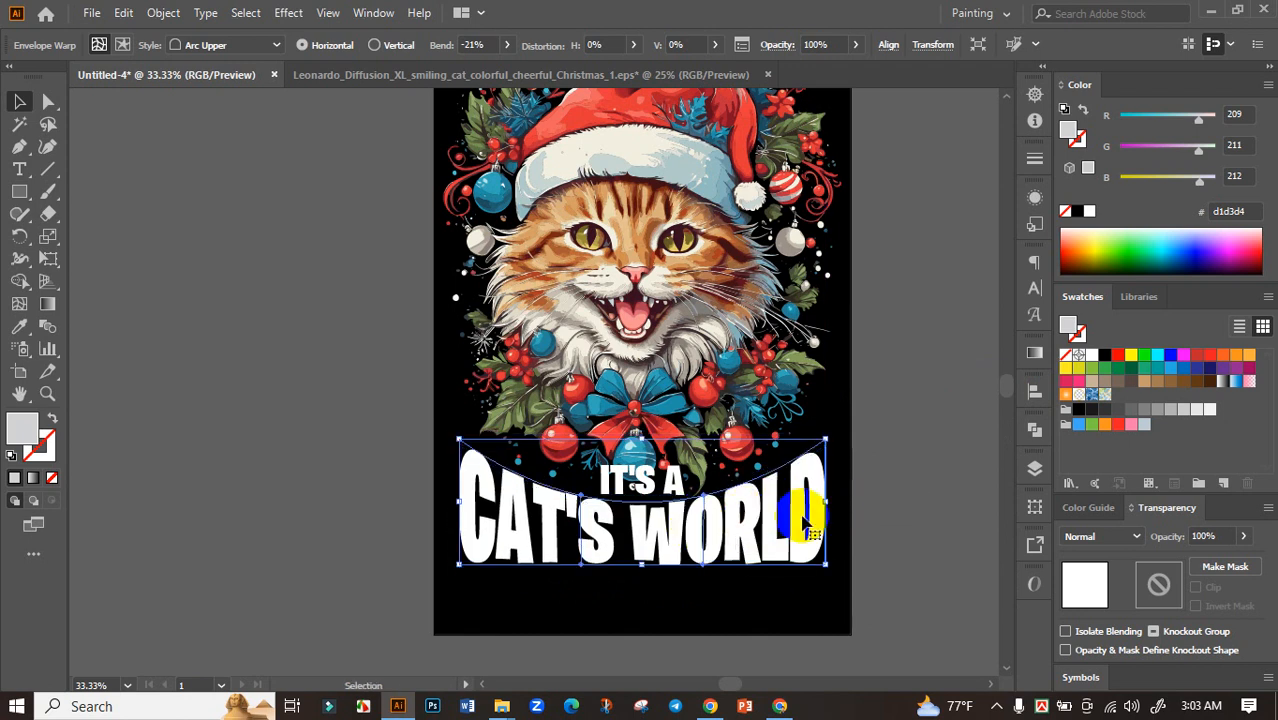
click(905, 487)
Nudge the warped "CAT'S WORLD" text slightly down to leave a small gap below "IT'S A"
scroll(888, 500, down, 3)
scroll(757, 546, up, 3)
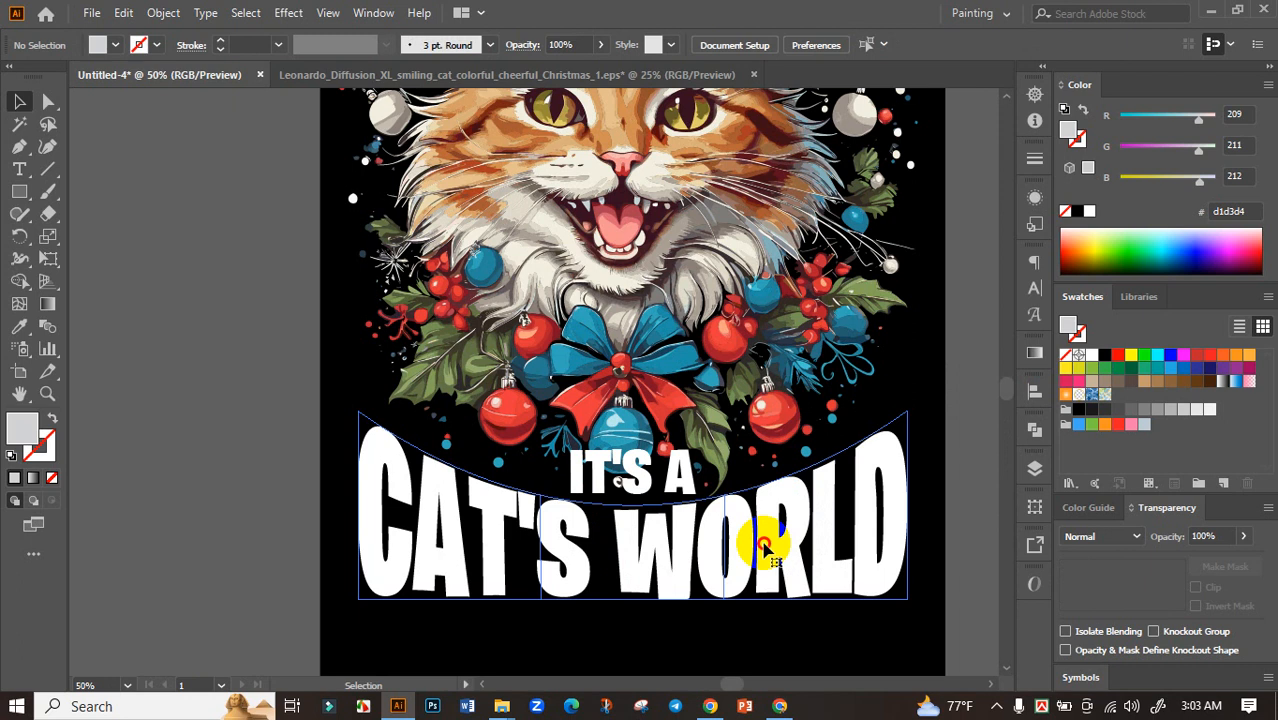
click(758, 548)
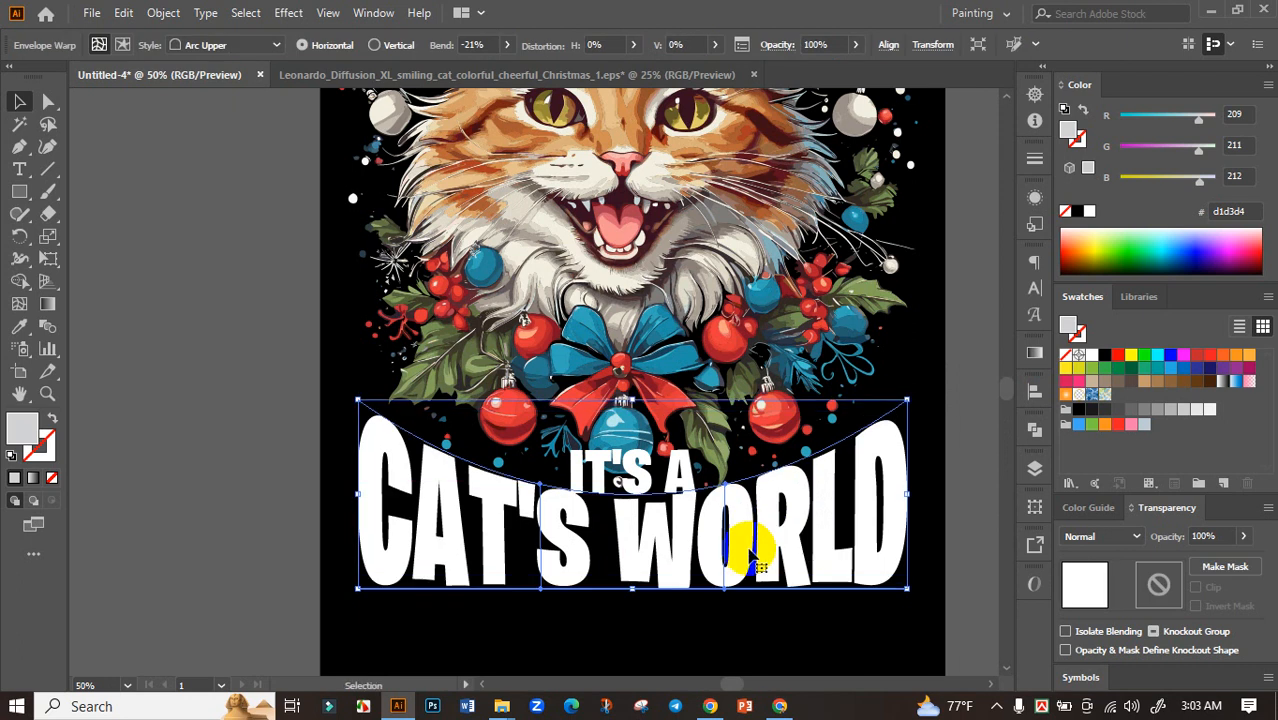
key(Down)
key(Down)
key(Down)
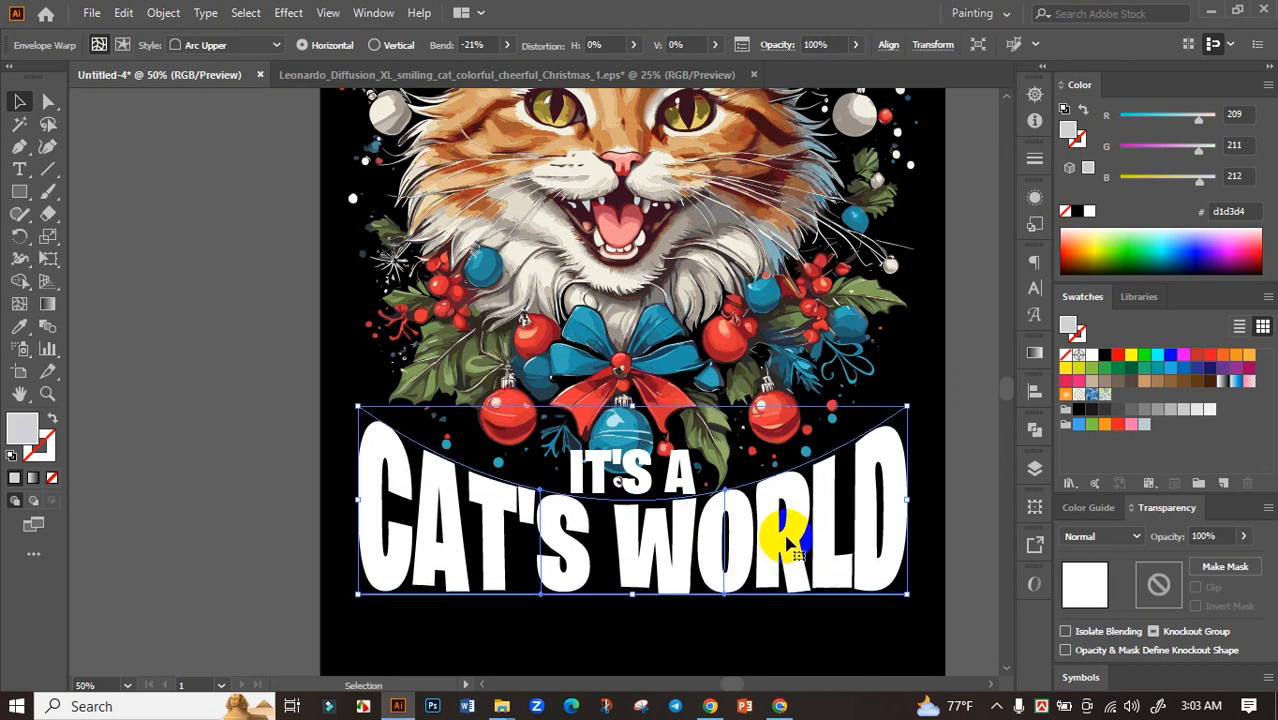
scroll(705, 530, down, 1)
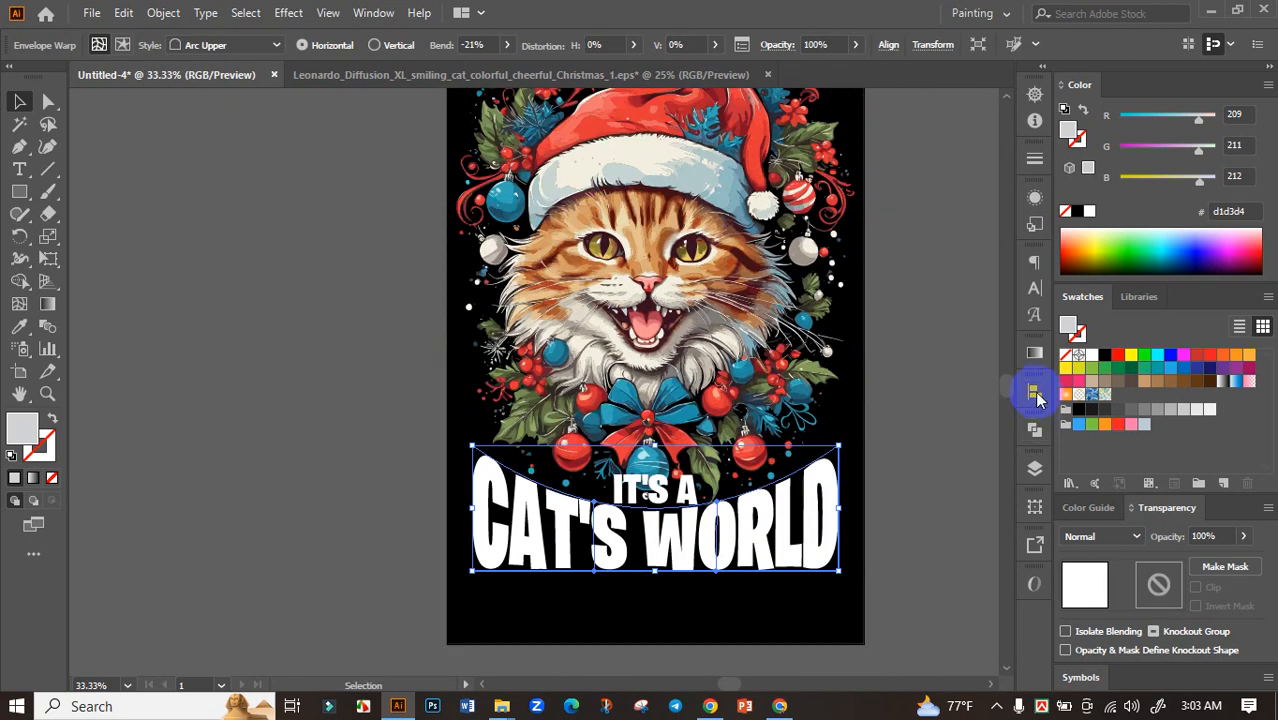
click(1034, 390)
click(980, 382)
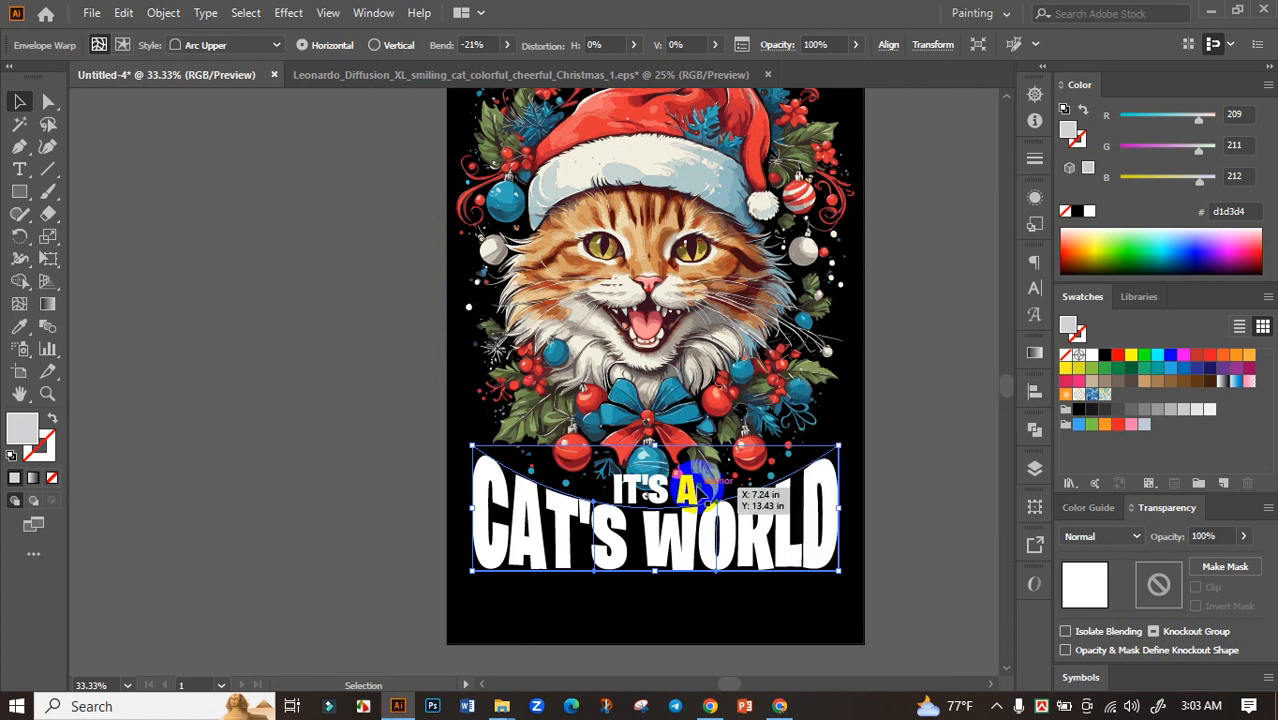
Expand both the "IT'S A" and "CAT'S WORLD" texts into vector shapes
shift+click(680, 491)
click(157, 12)
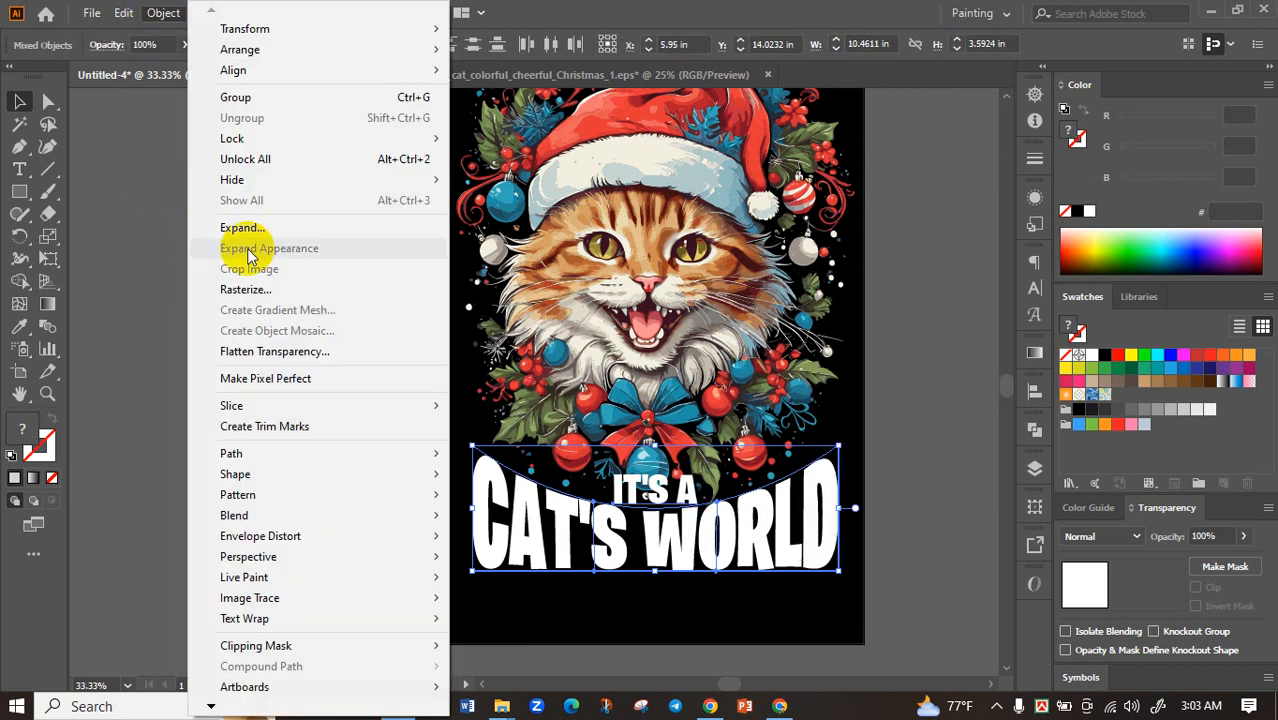
click(277, 220)
click(490, 452)
click(294, 451)
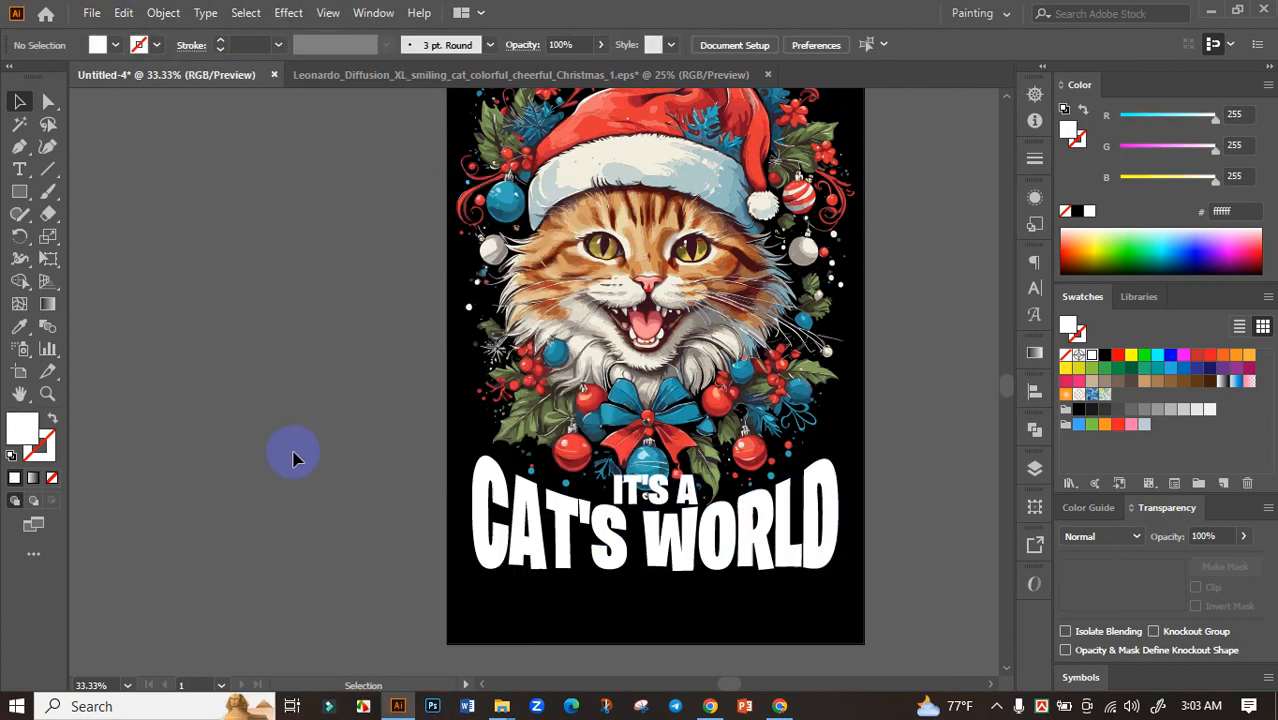
Offset the "IT'S A" letter paths by 0.1389 in with miter joins and cut the offset shapes to the clipboard
scroll(660, 495, up, 2)
click(705, 480)
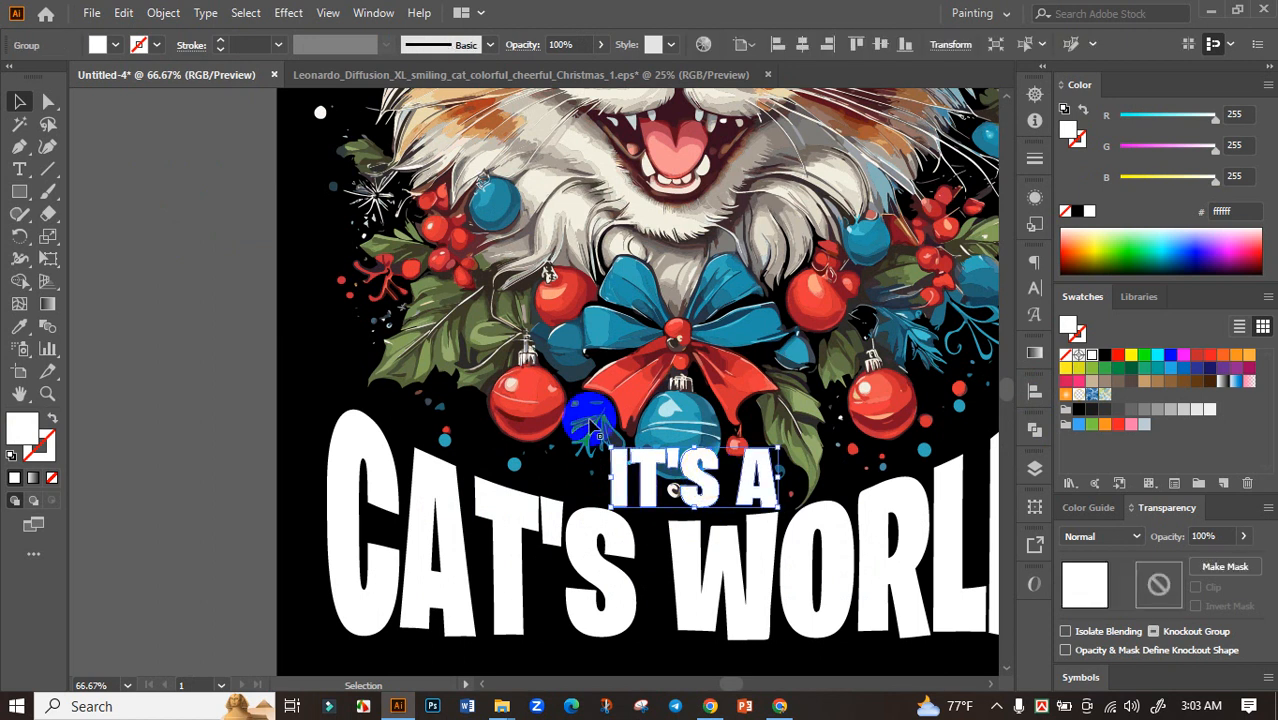
click(163, 12)
mouse_move(440, 455)
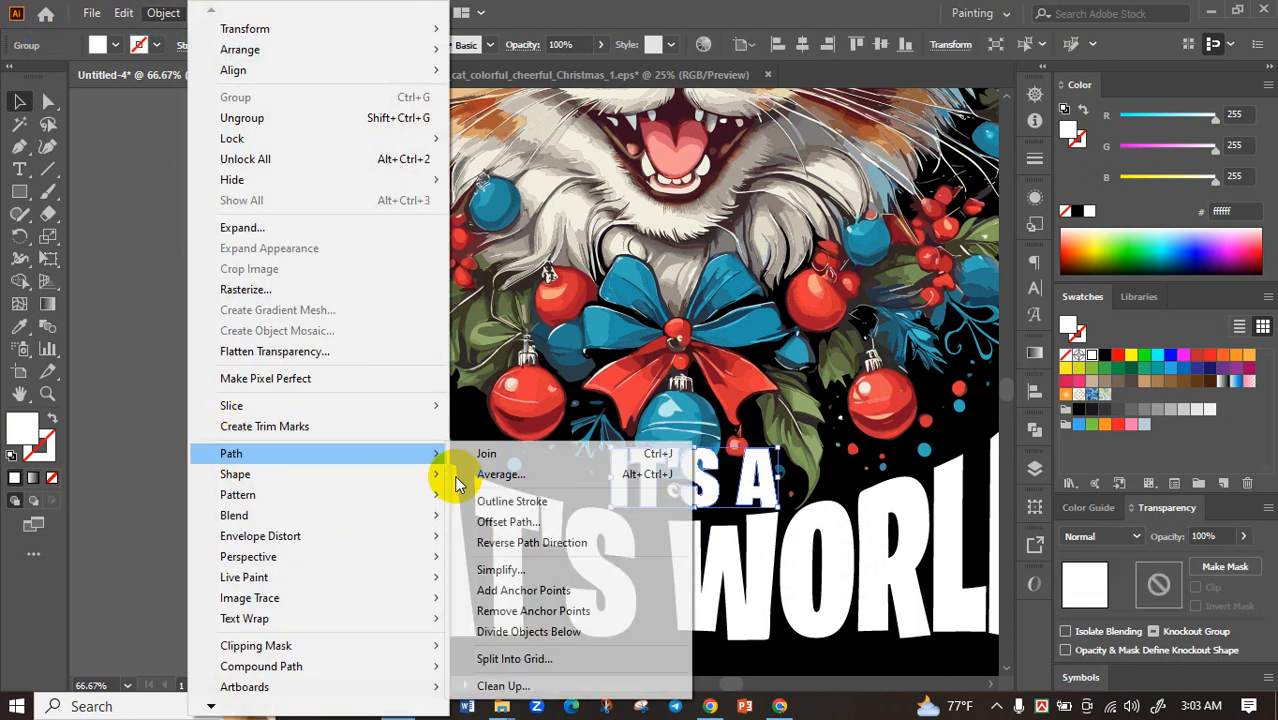
click(512, 522)
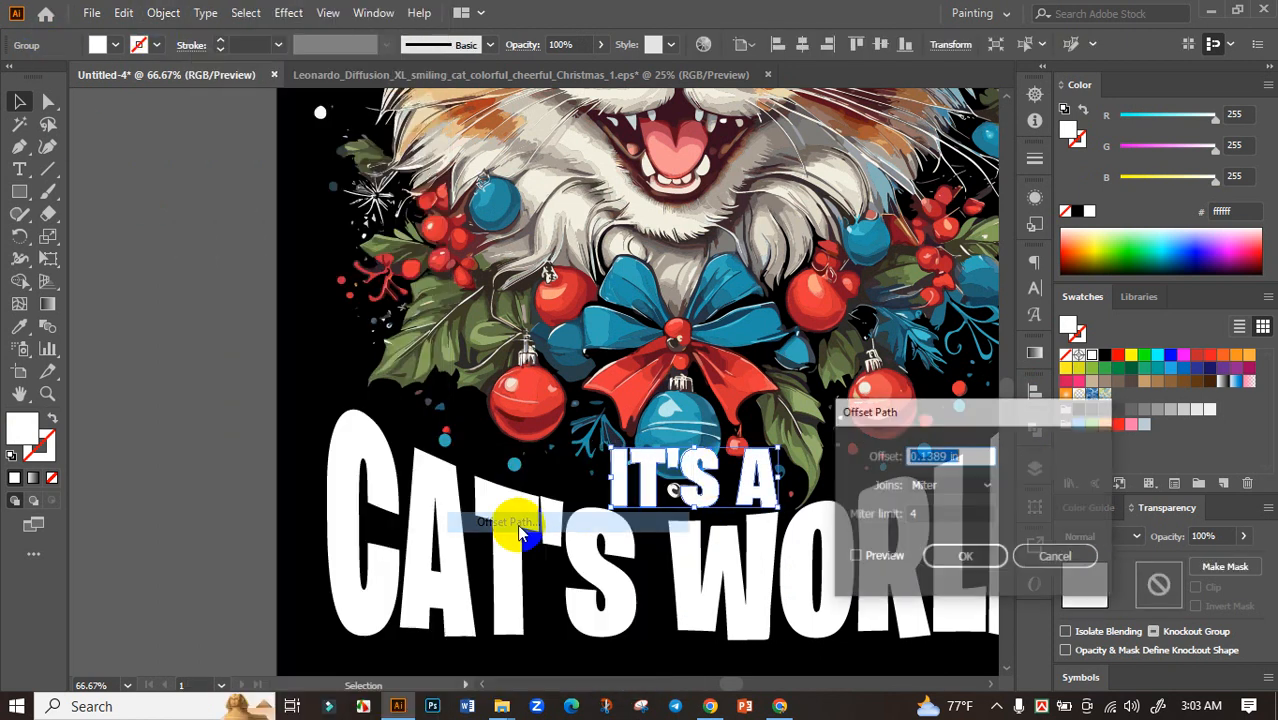
click(855, 557)
click(962, 557)
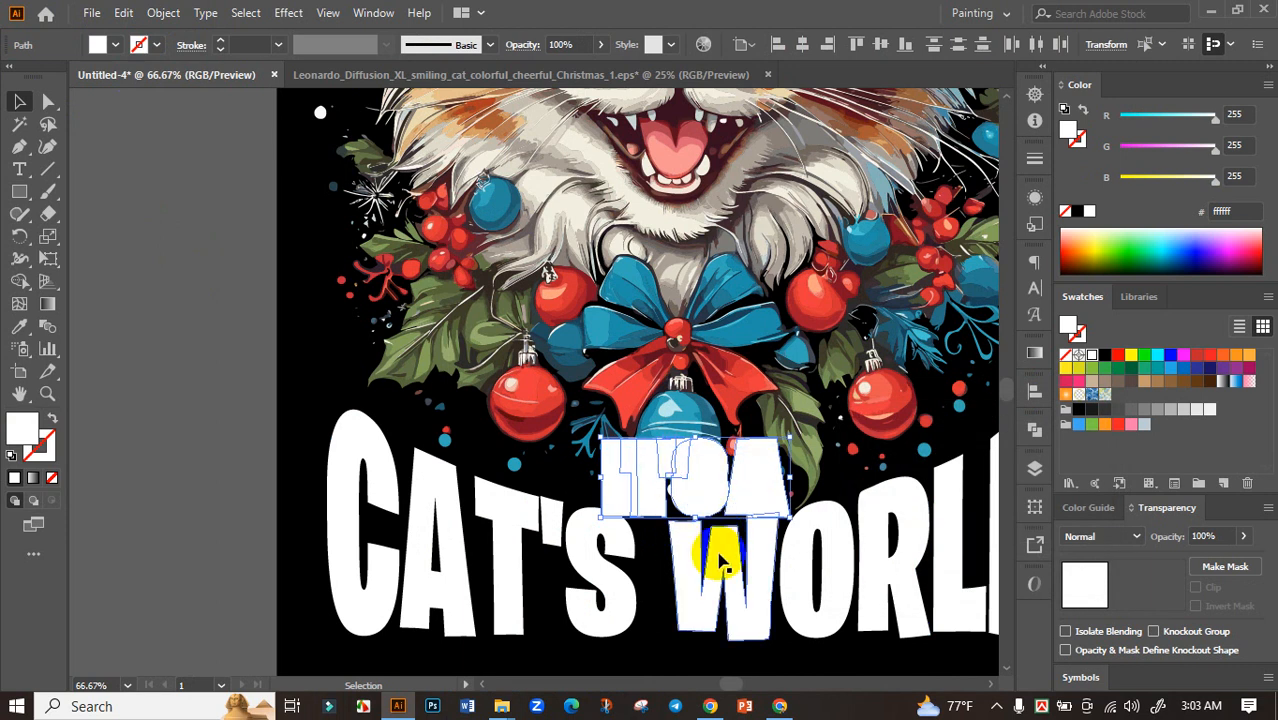
key(a)
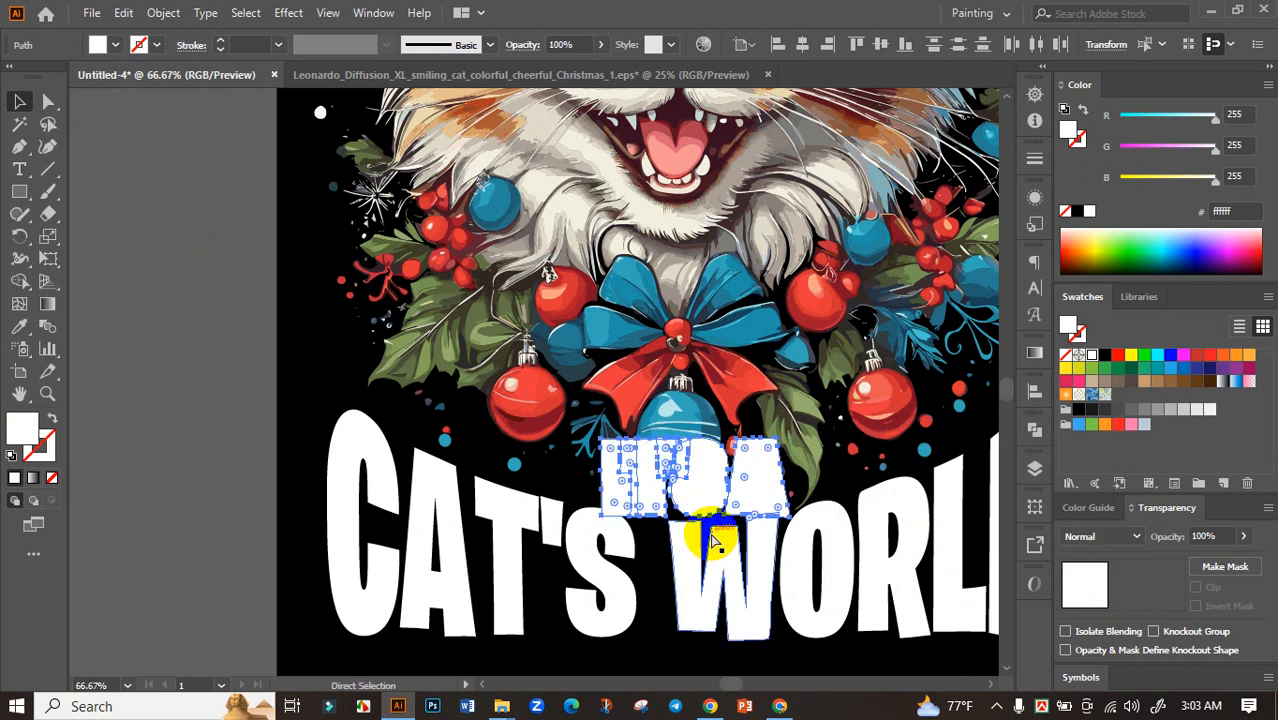
key(ctrl+x)
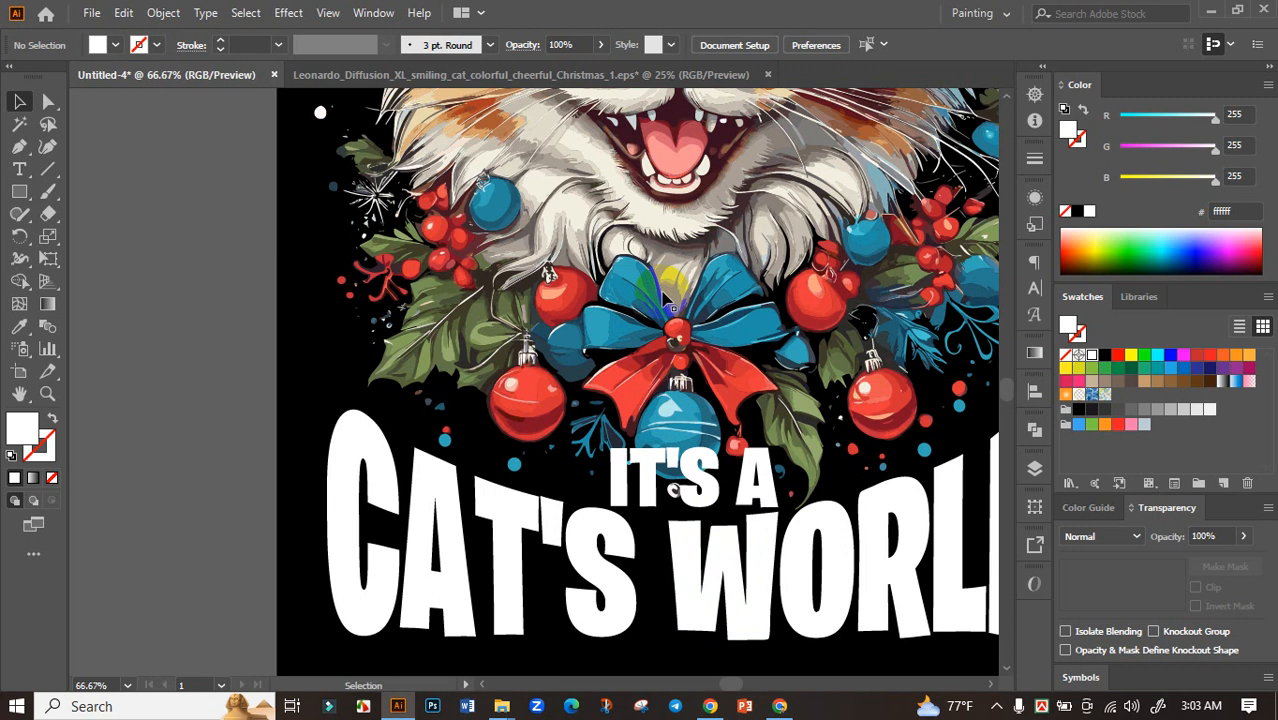
Add an opacity mask with Clip turned off to the cat artwork and paste the cut offset shapes in place inside it
click(672, 306)
key(ctrl+minus)
drag(895, 331, 800, 385)
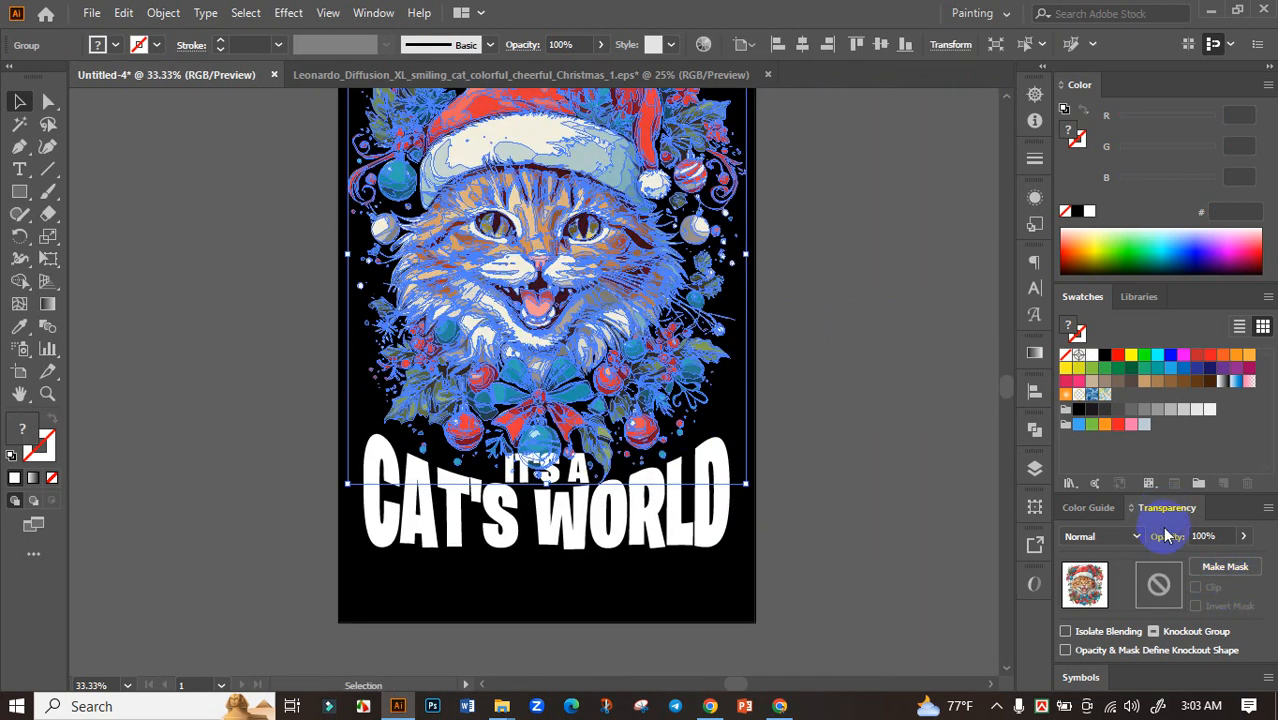
click(1225, 566)
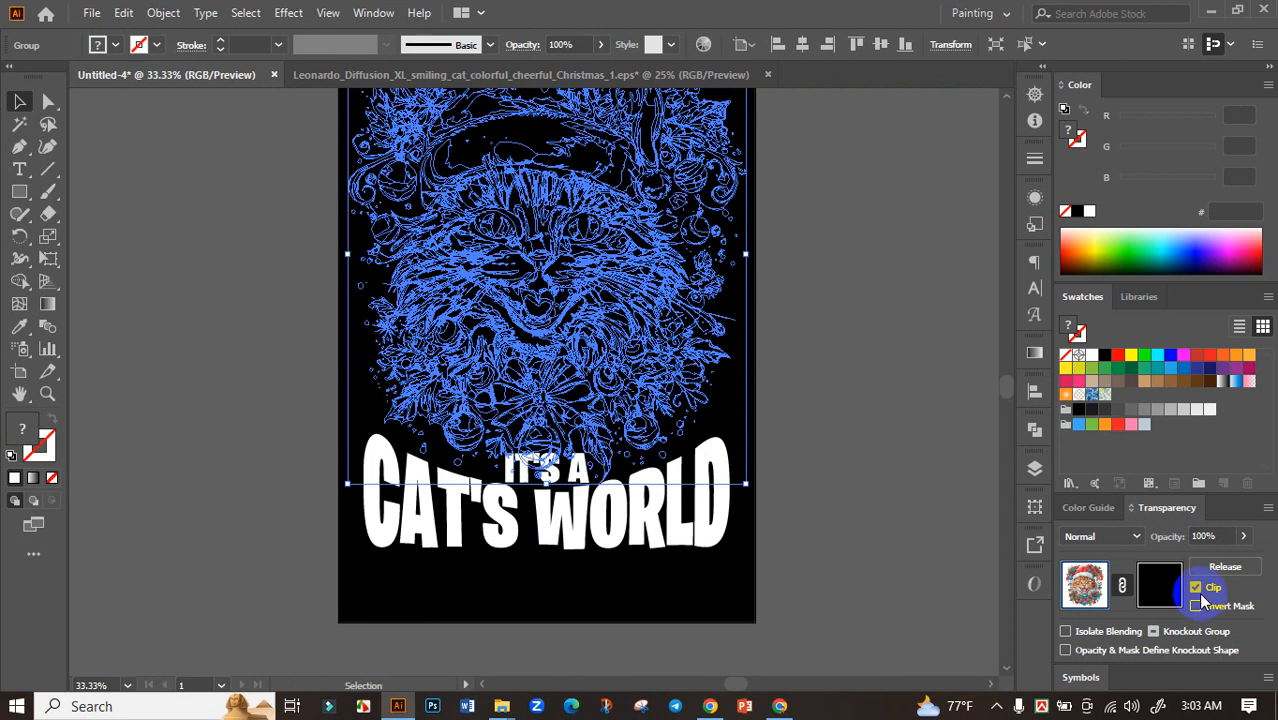
click(1198, 588)
click(1163, 586)
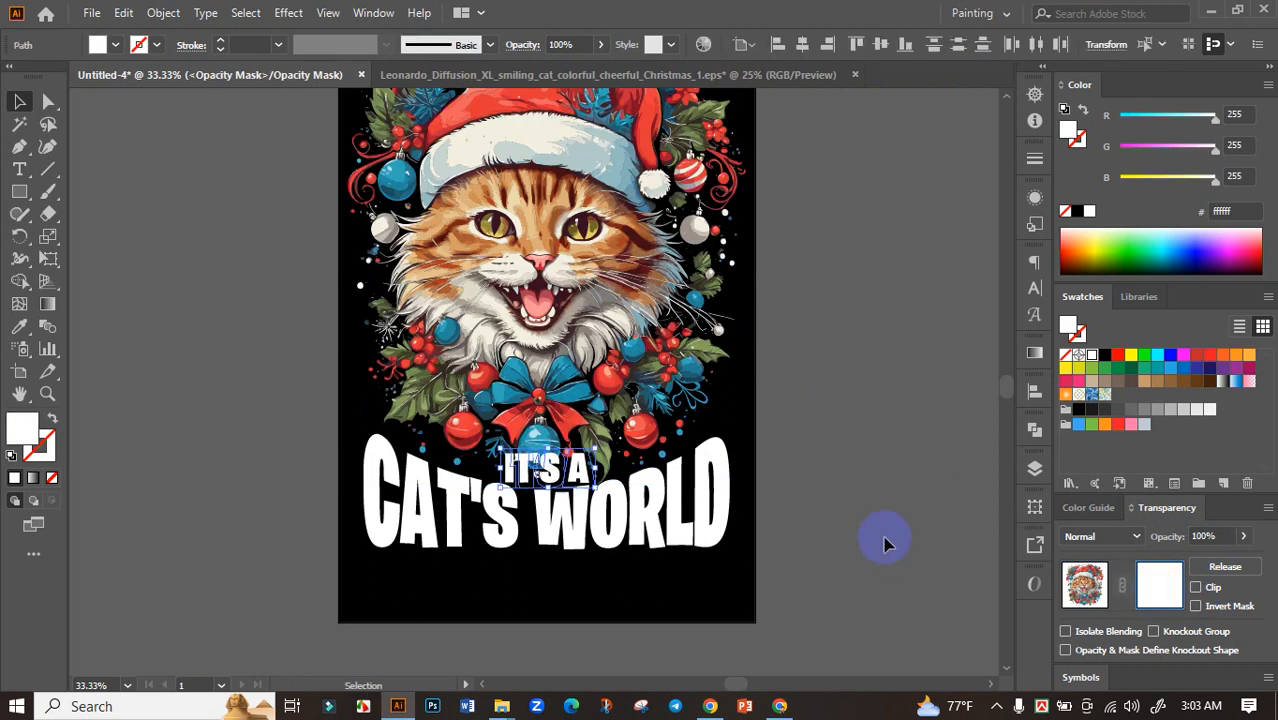
Fill the offset shapes in the opacity mask with black, then leave mask editing and deselect the cat artwork
click(585, 476)
scroll(580, 485, up, 2)
scroll(600, 425, up, 3)
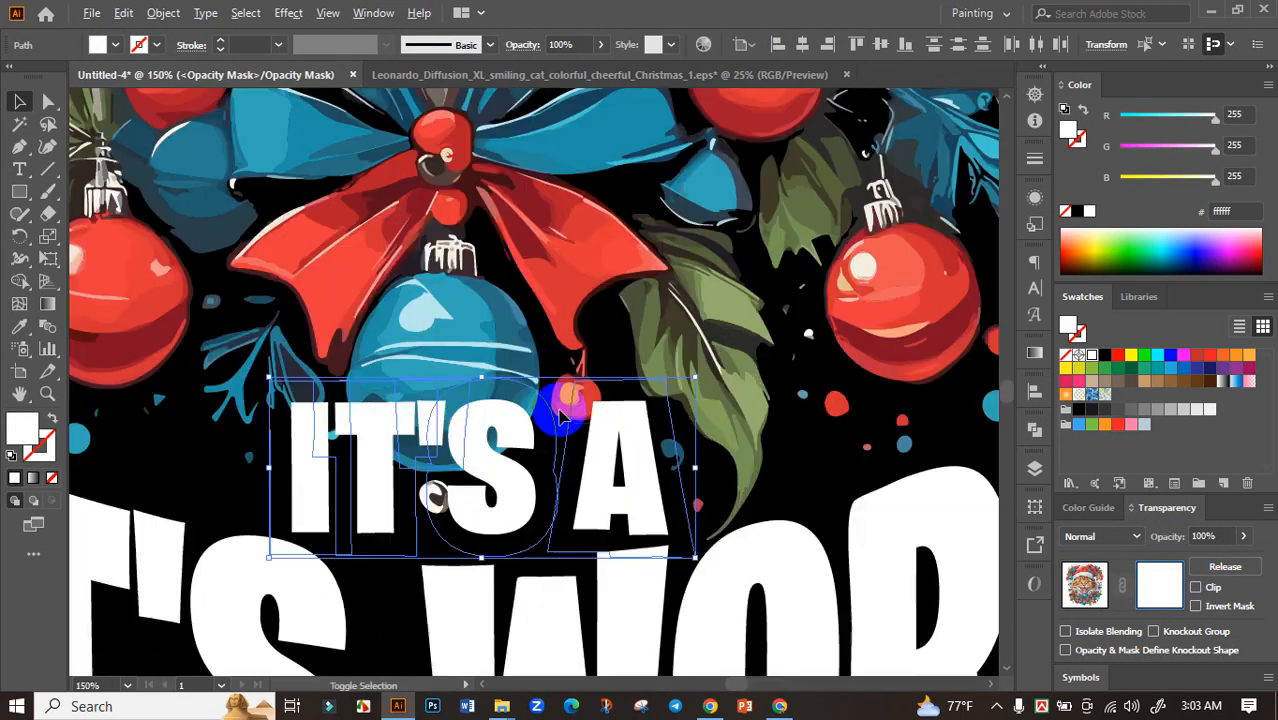
click(1077, 211)
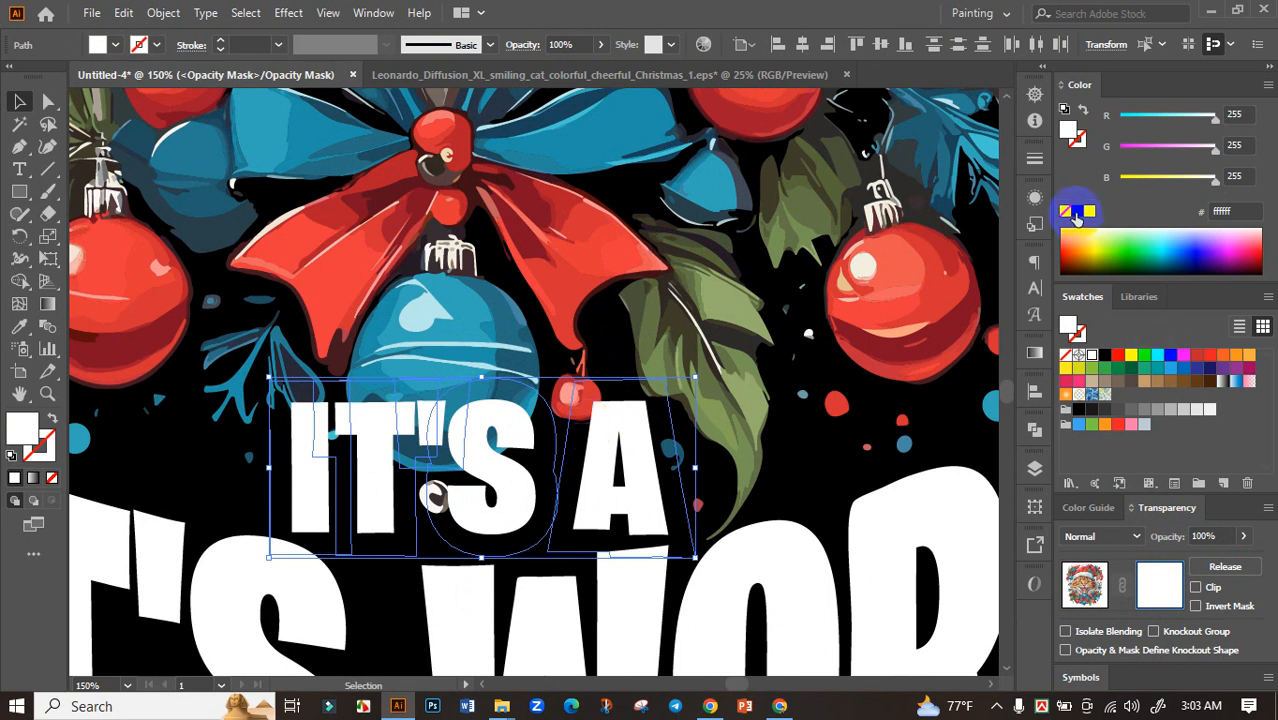
scroll(701, 377, down, 3)
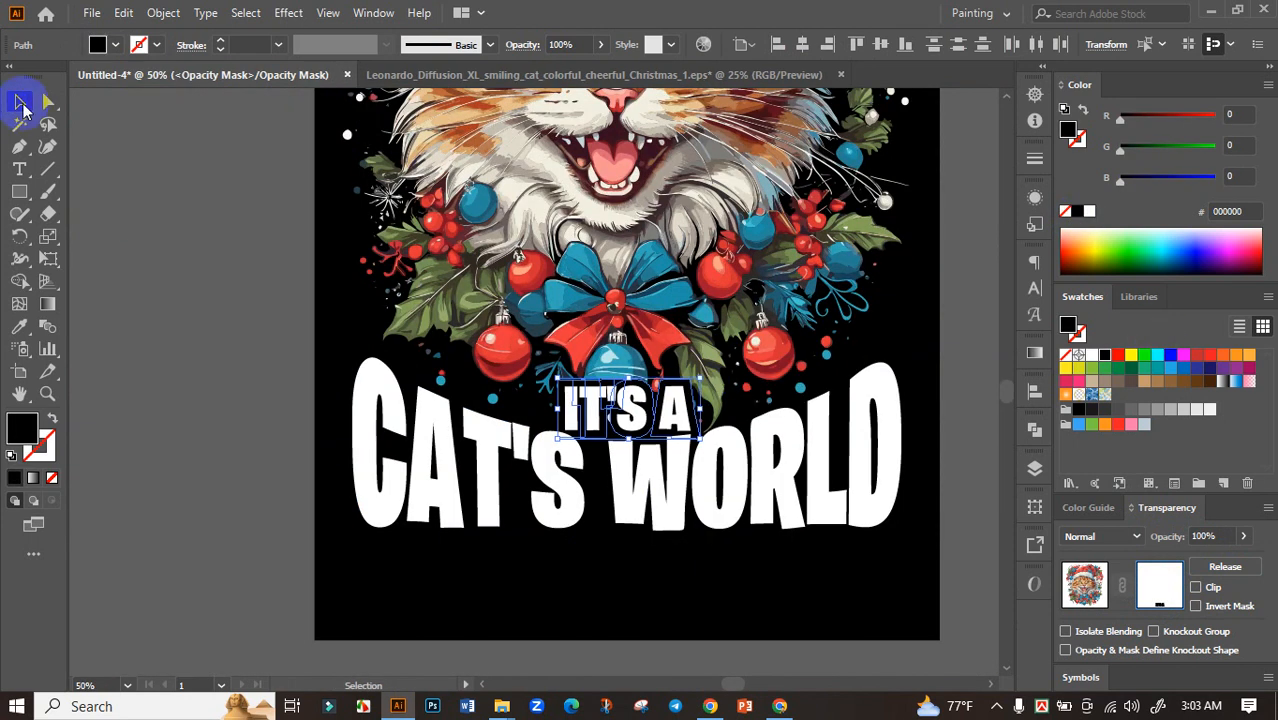
click(145, 200)
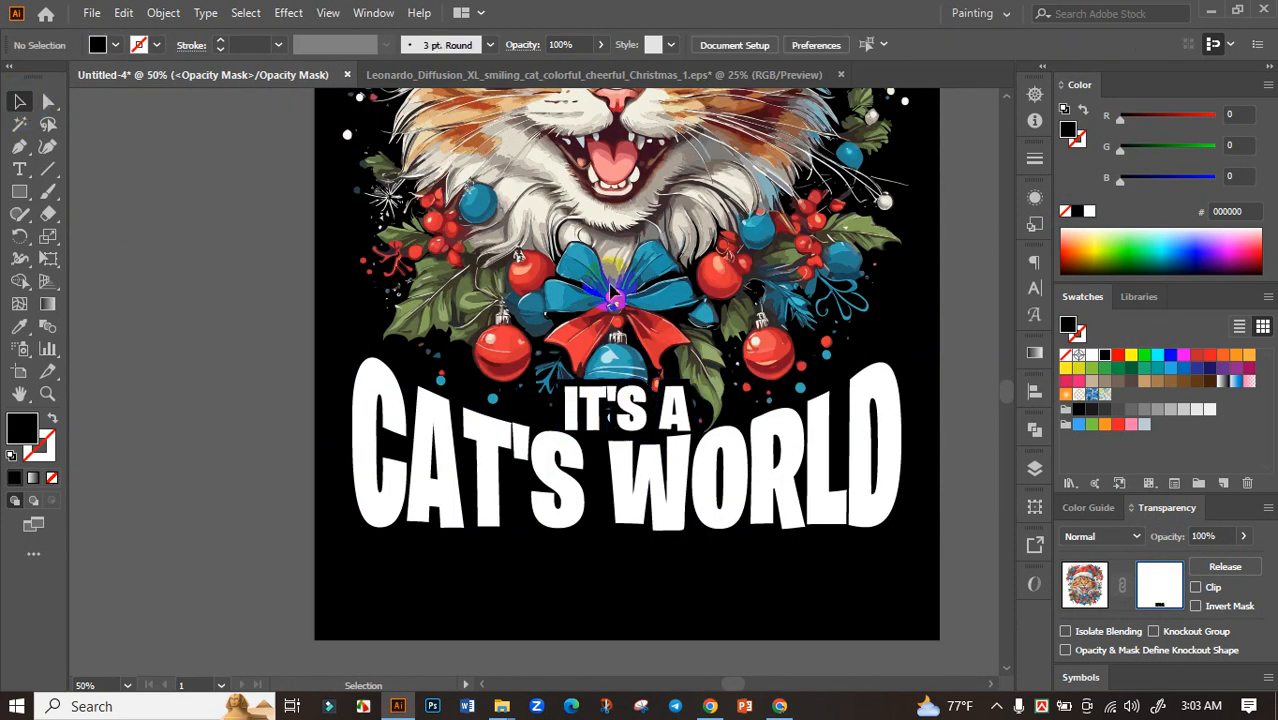
click(1079, 590)
scroll(692, 486, down, 3)
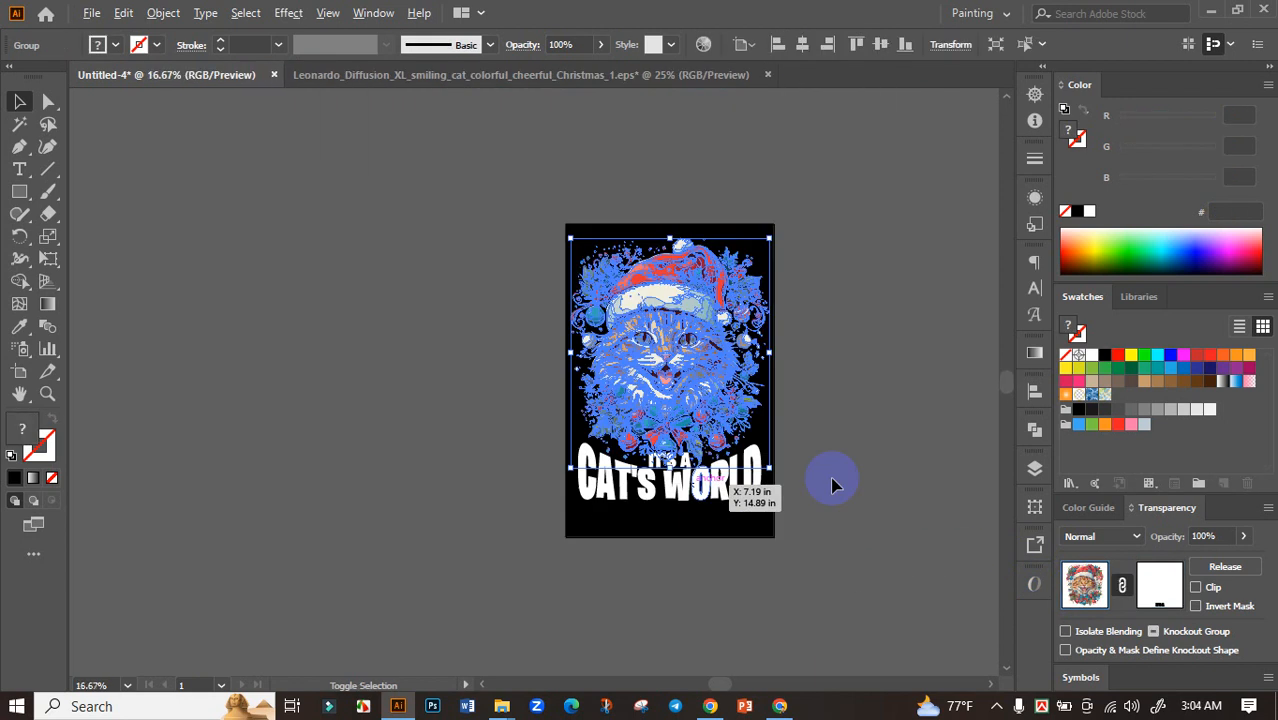
click(445, 248)
Move the cat artwork and slogan off the black artboard to check the masked area, and undo the move
scroll(760, 525, up, 3)
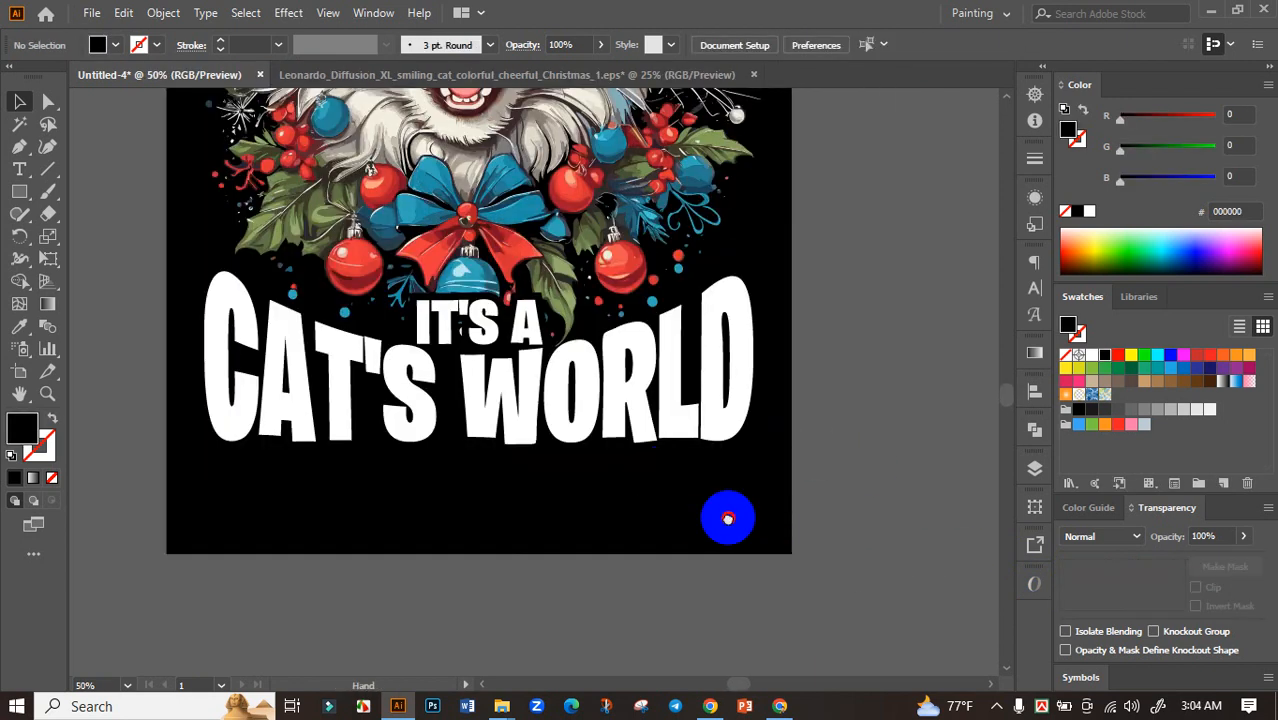
scroll(728, 517, down, 2)
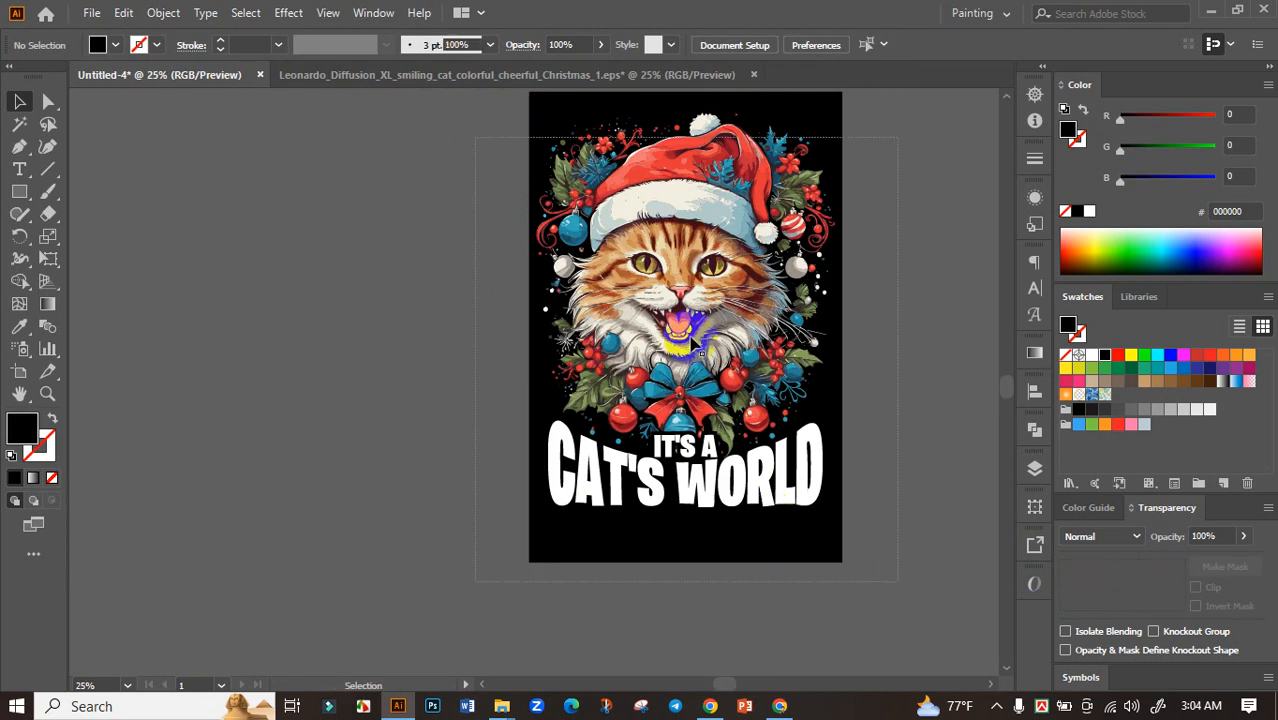
drag(702, 297, 325, 329)
click(572, 362)
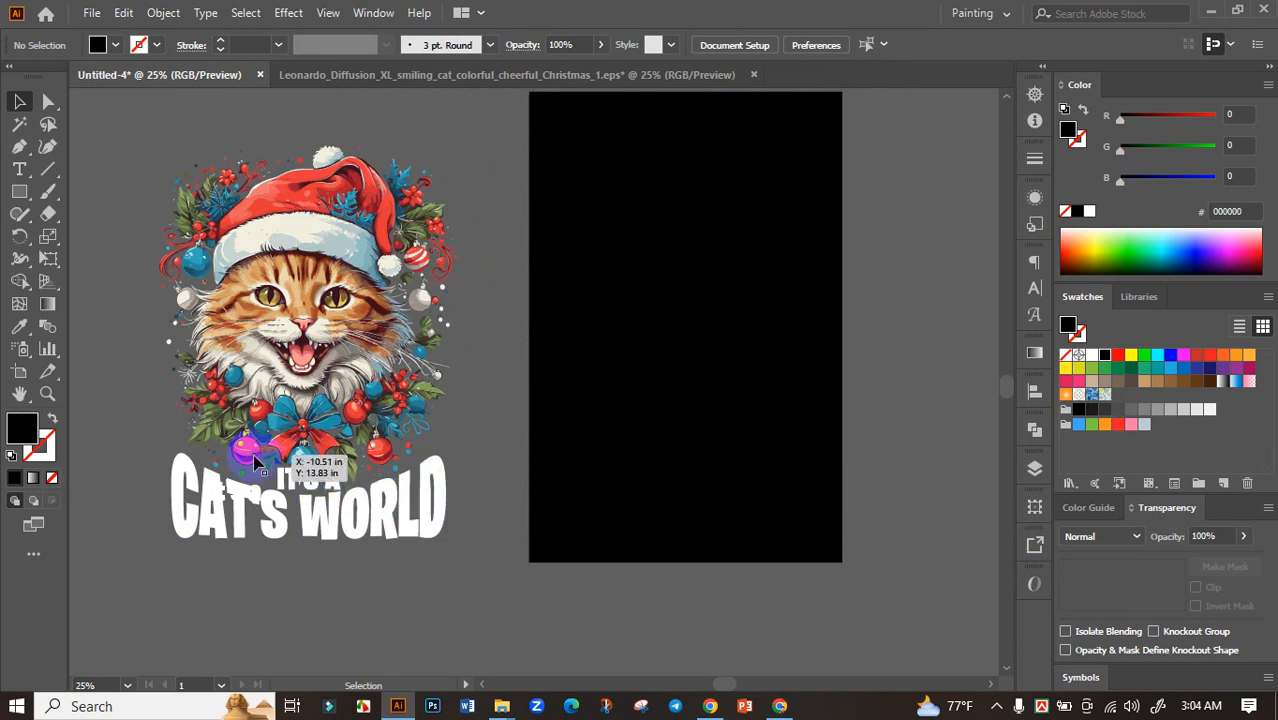
key(ctrl+z)
key(ctrl+z)
key(ctrl+z)
key(ctrl+z)
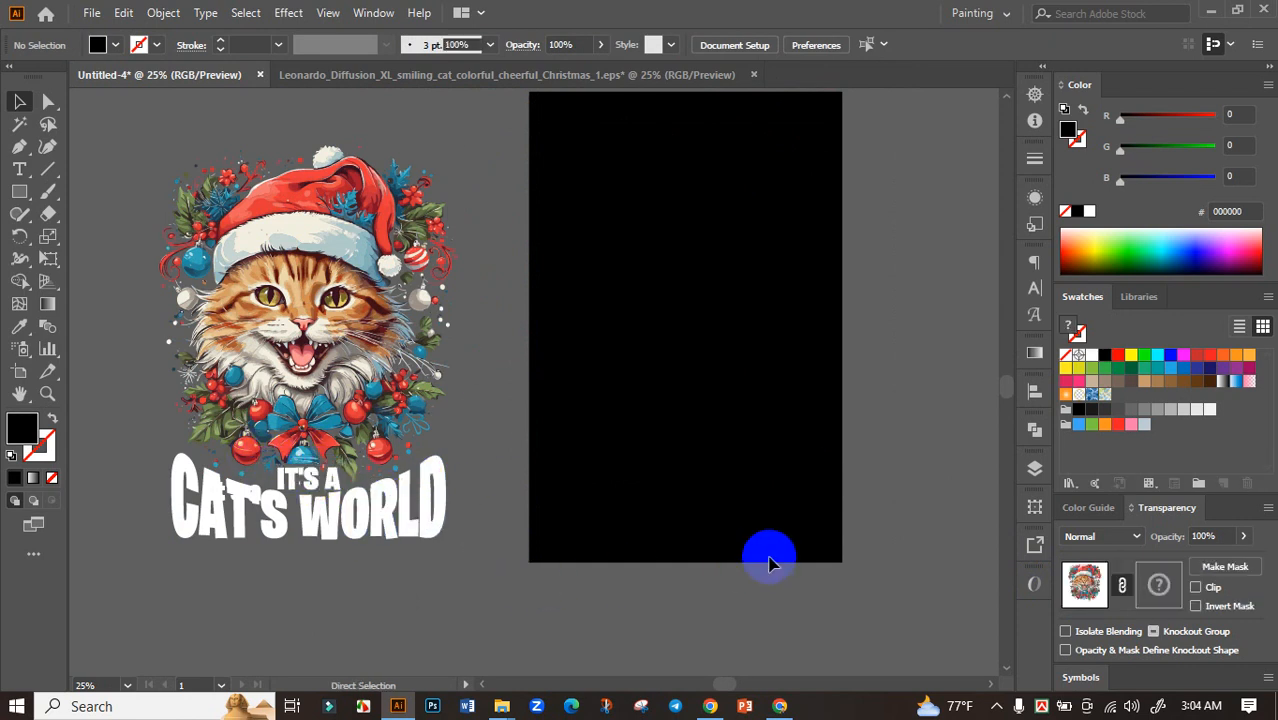
Recolour the "CAT'S WORLD" lettering with the red sampled from the Santa hat
scroll(637, 540, up, 3)
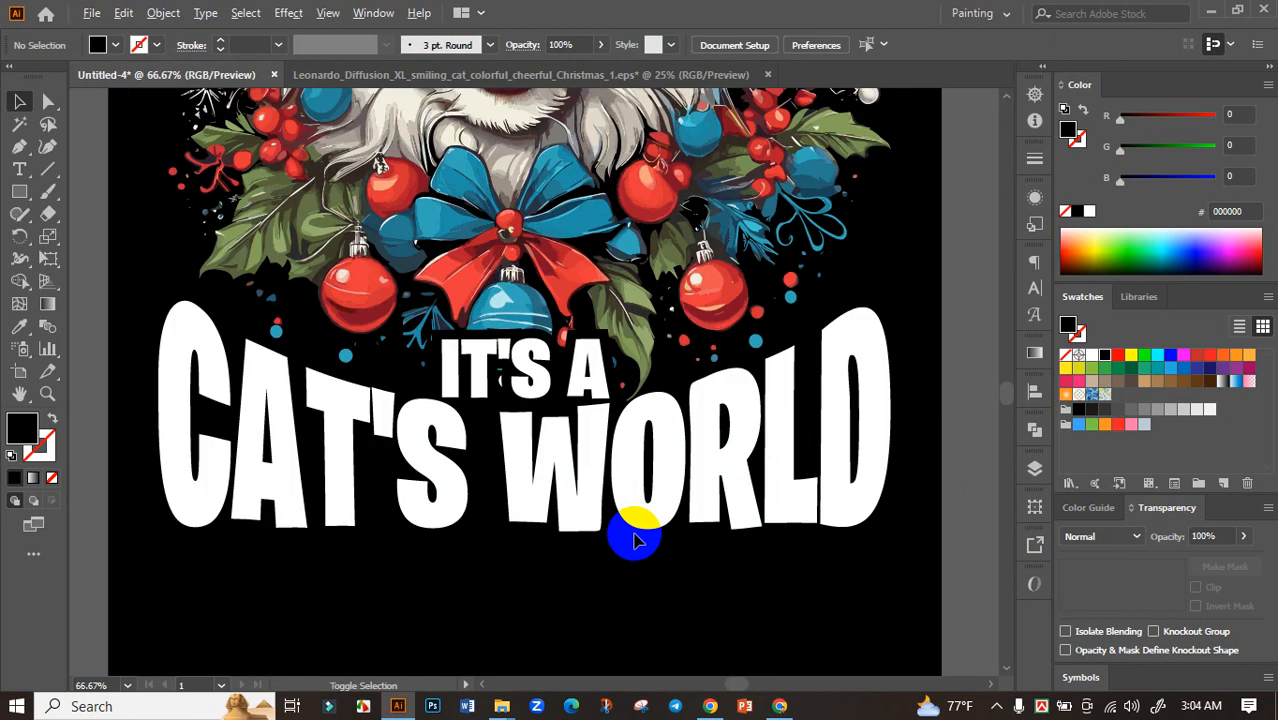
scroll(625, 540, down, 3)
scroll(793, 540, up, 1)
click(675, 557)
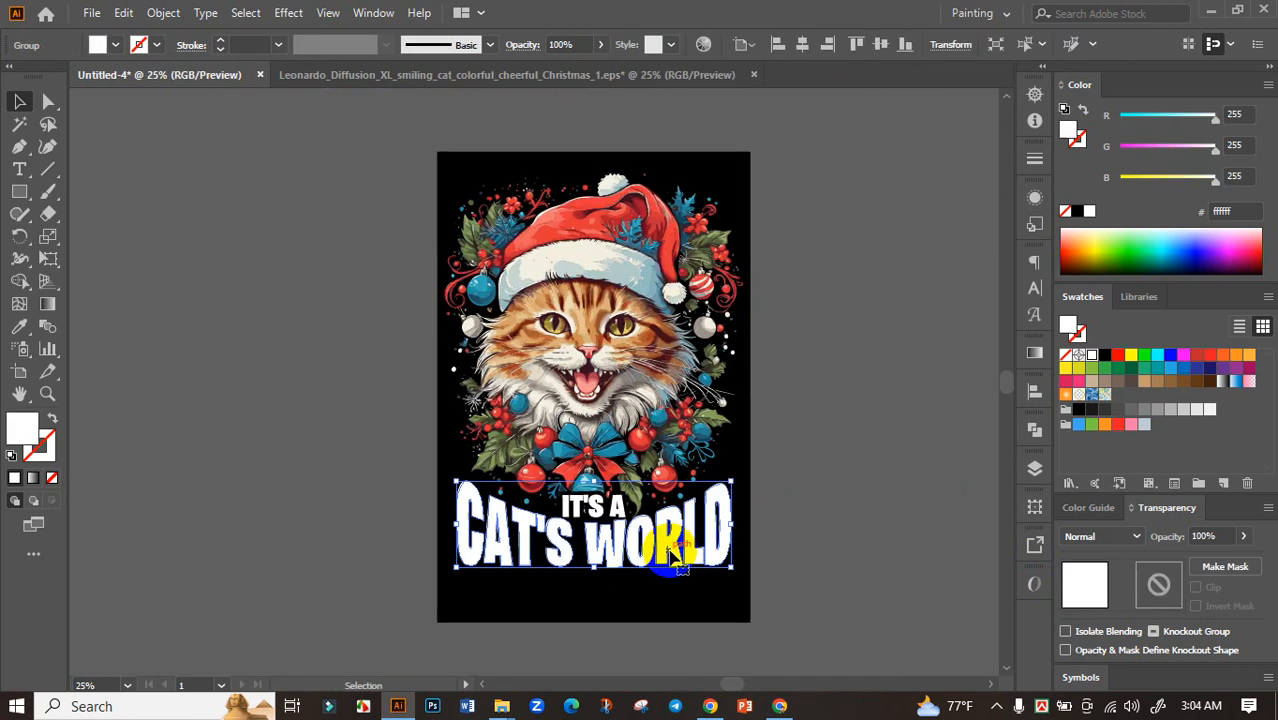
click(24, 333)
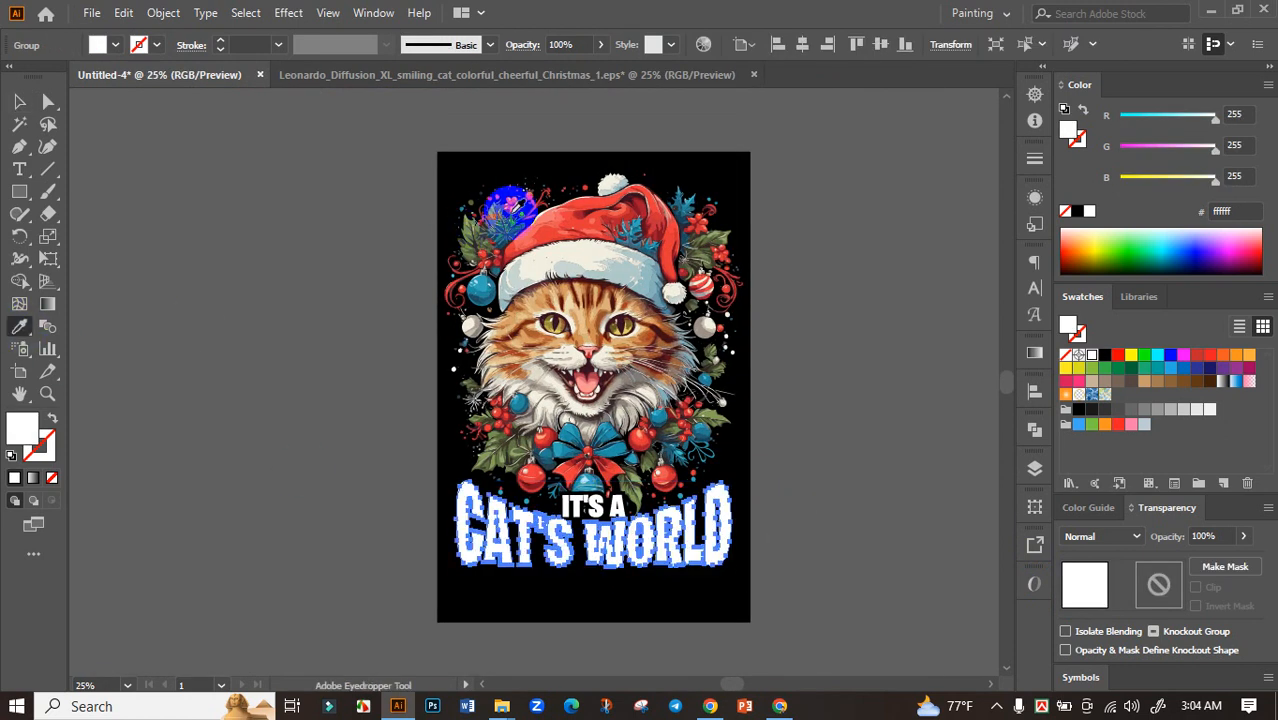
click(595, 205)
click(20, 102)
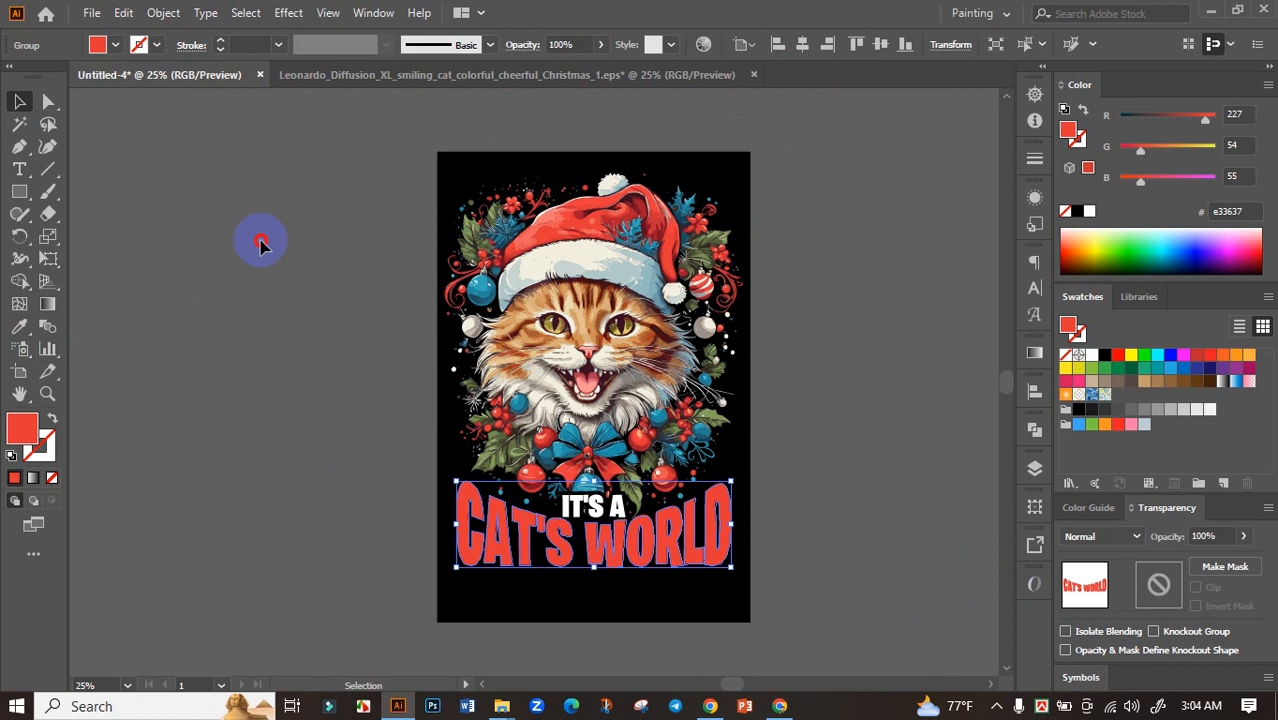
click(260, 255)
Brighten the red fill of the "CAT'S WORLD" lettering to RGB 251, 44, 55
click(601, 556)
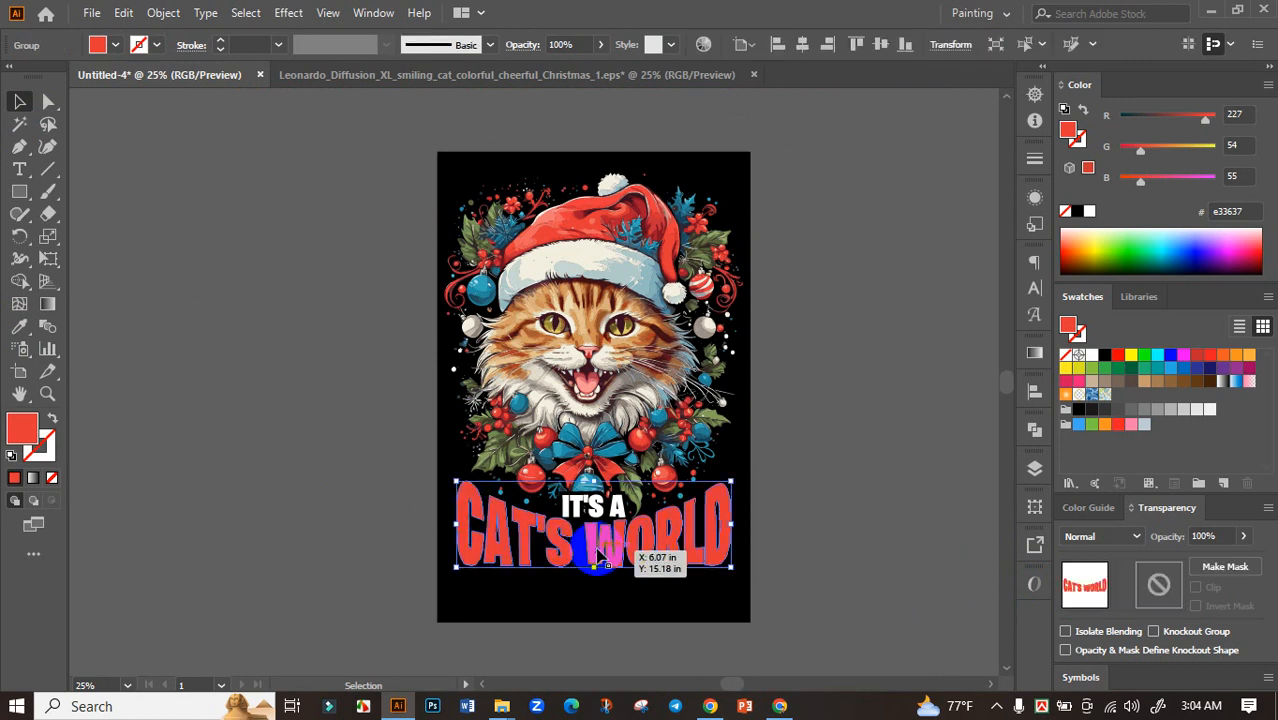
key(ctrl+plus)
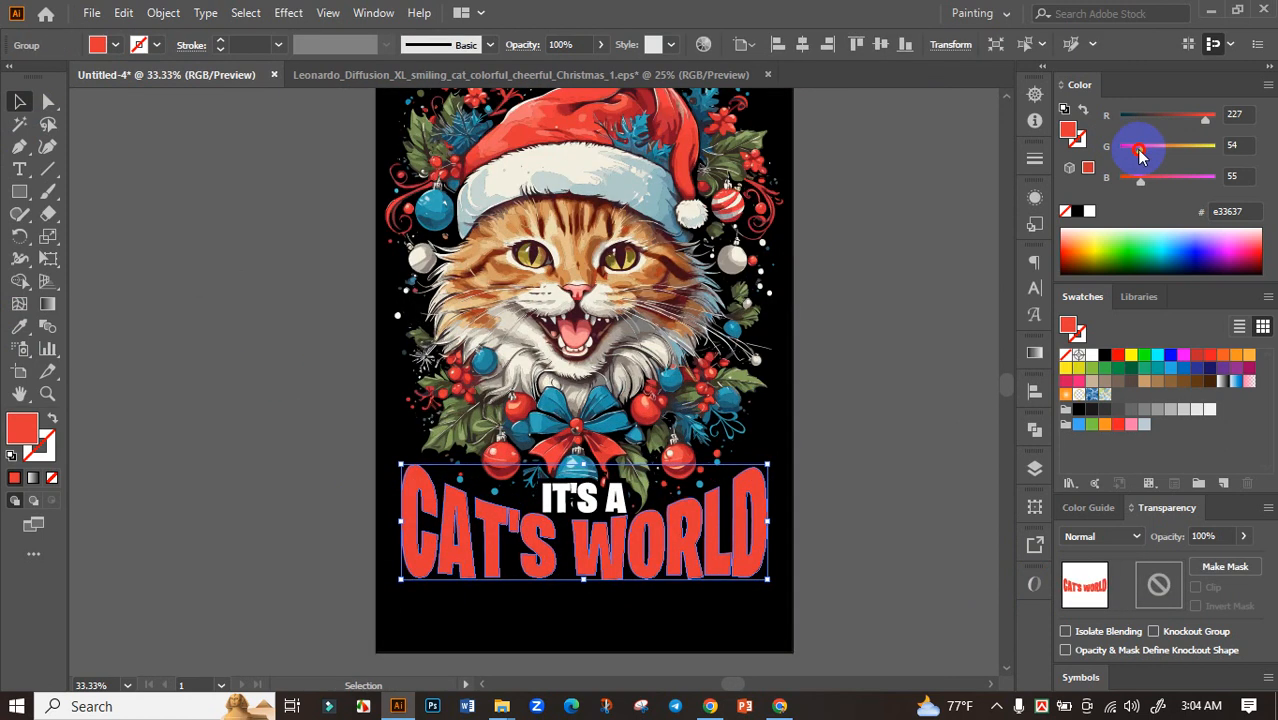
drag(1140, 152, 1133, 157)
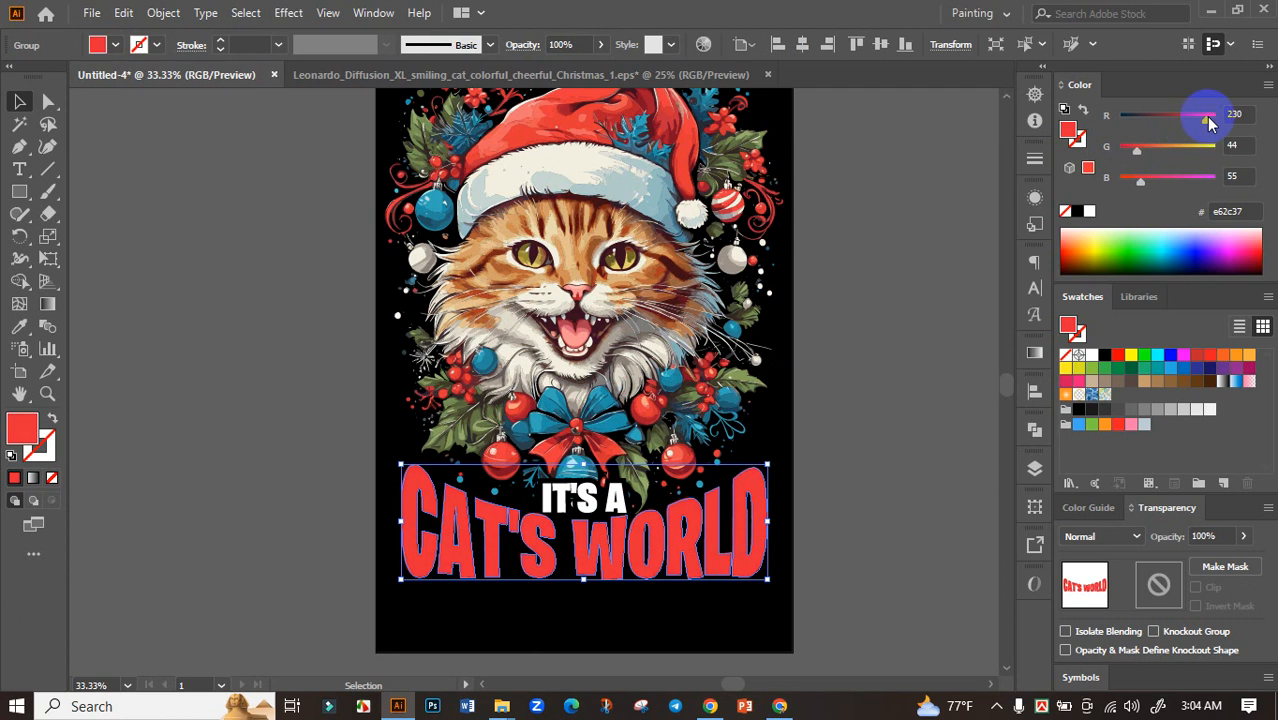
drag(1207, 117, 1209, 118)
click(938, 278)
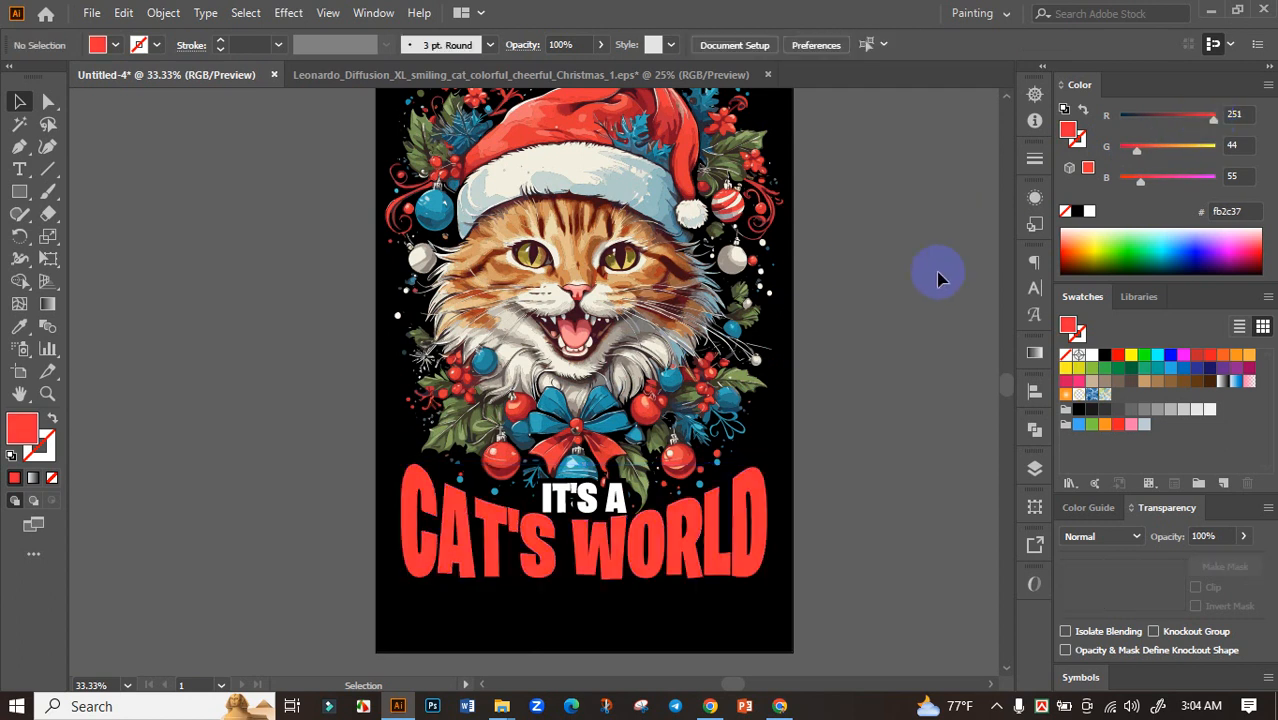
click(754, 527)
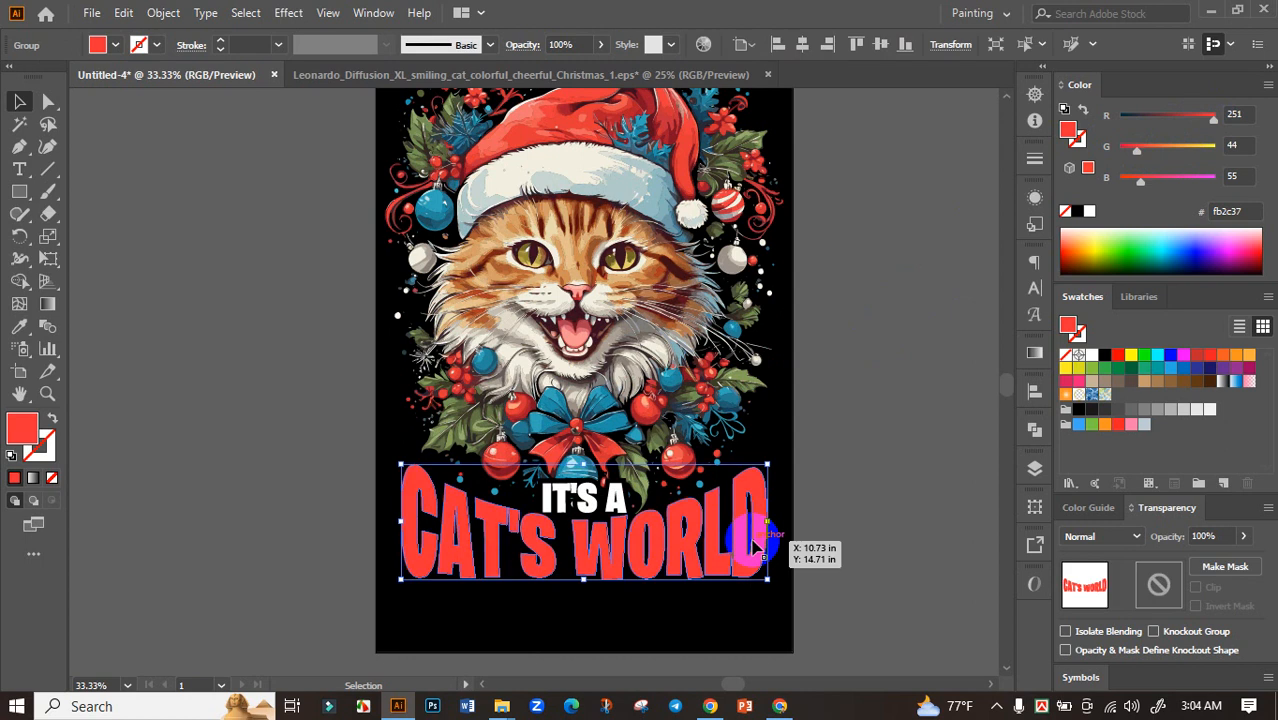
click(863, 456)
scroll(860, 470, down, 2)
scroll(827, 508, up, 3)
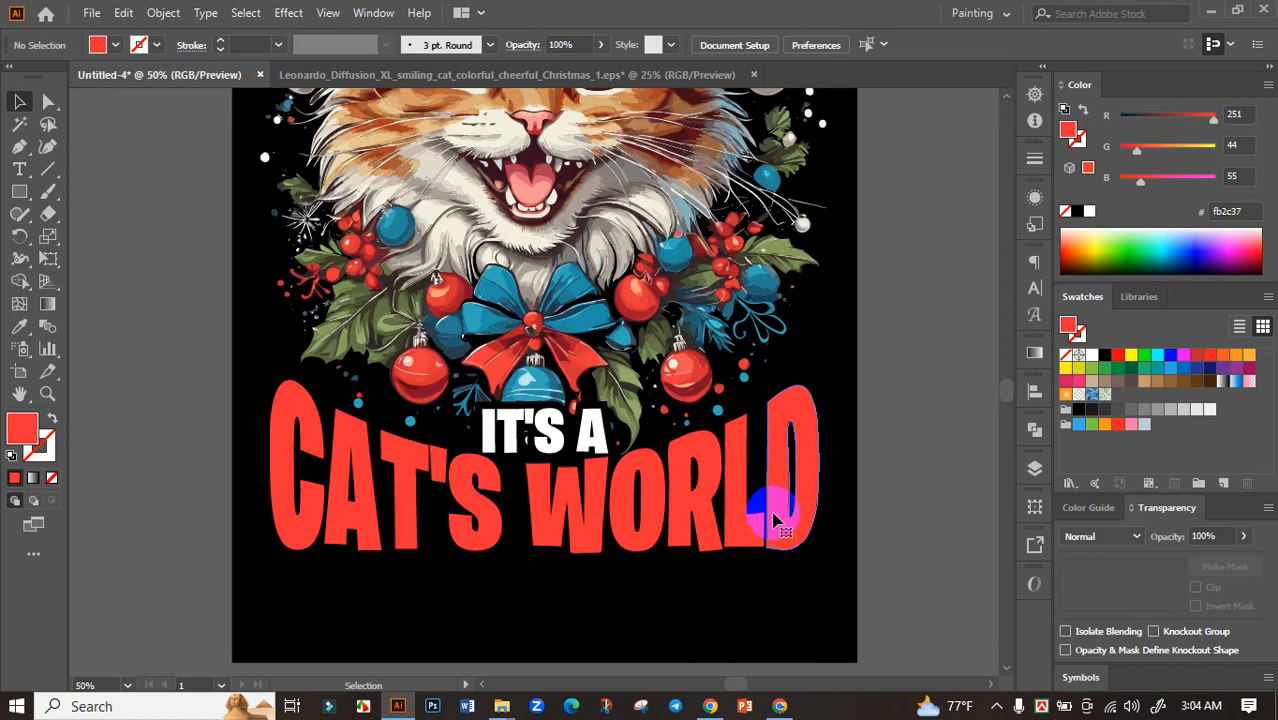
click(768, 517)
click(836, 451)
Group the cat artwork with the slogan and scale the group up from its centre to about 11.61 by 15.32 in
scroll(884, 426, down, 2)
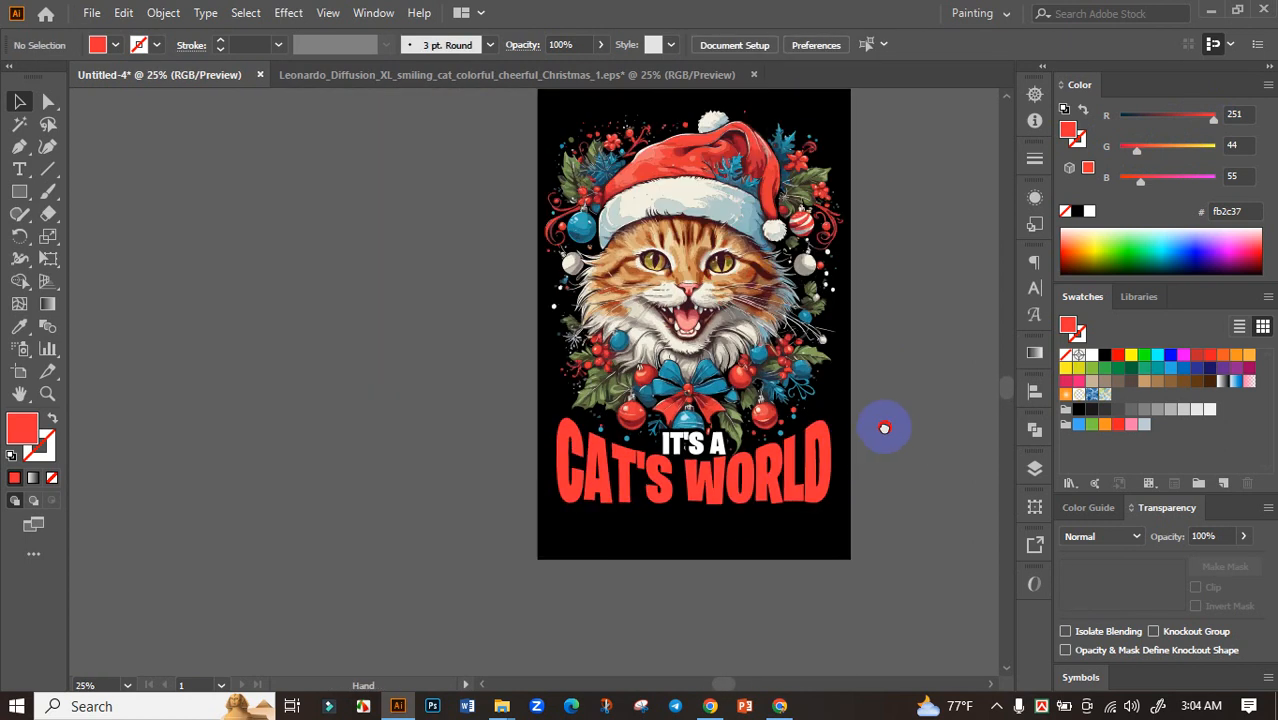
drag(448, 240, 836, 600)
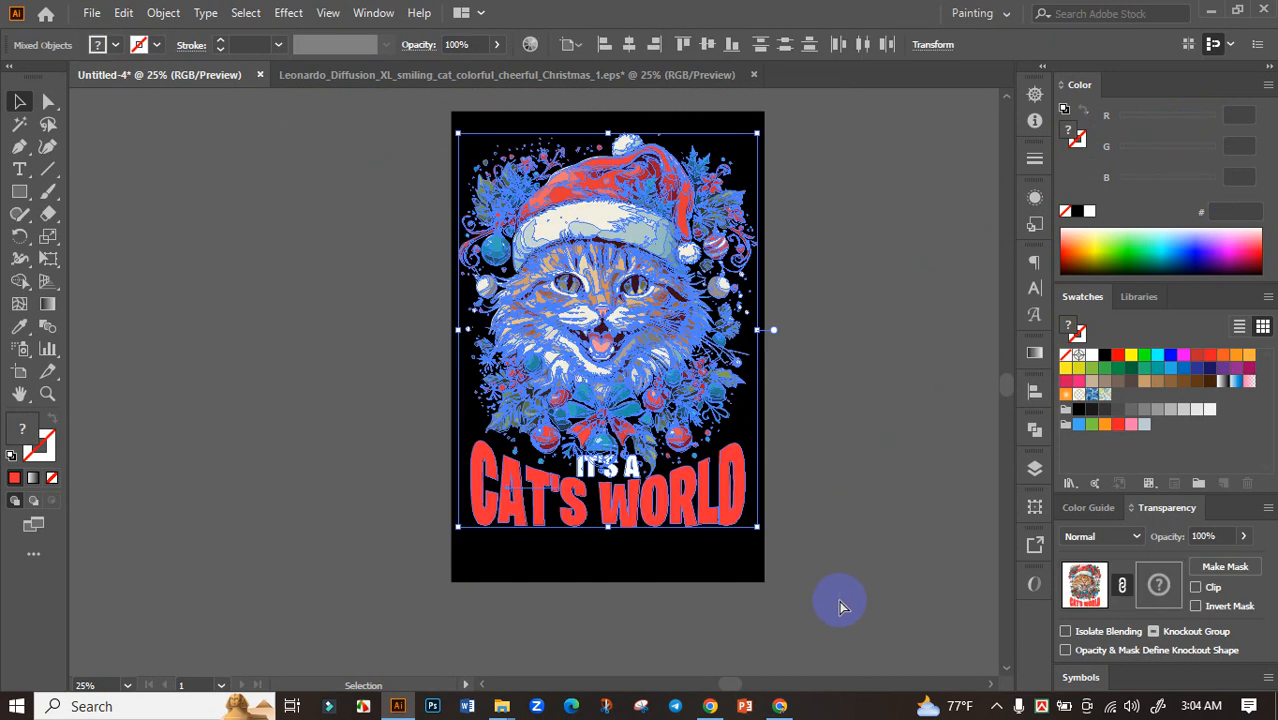
scroll(739, 532, up, 2)
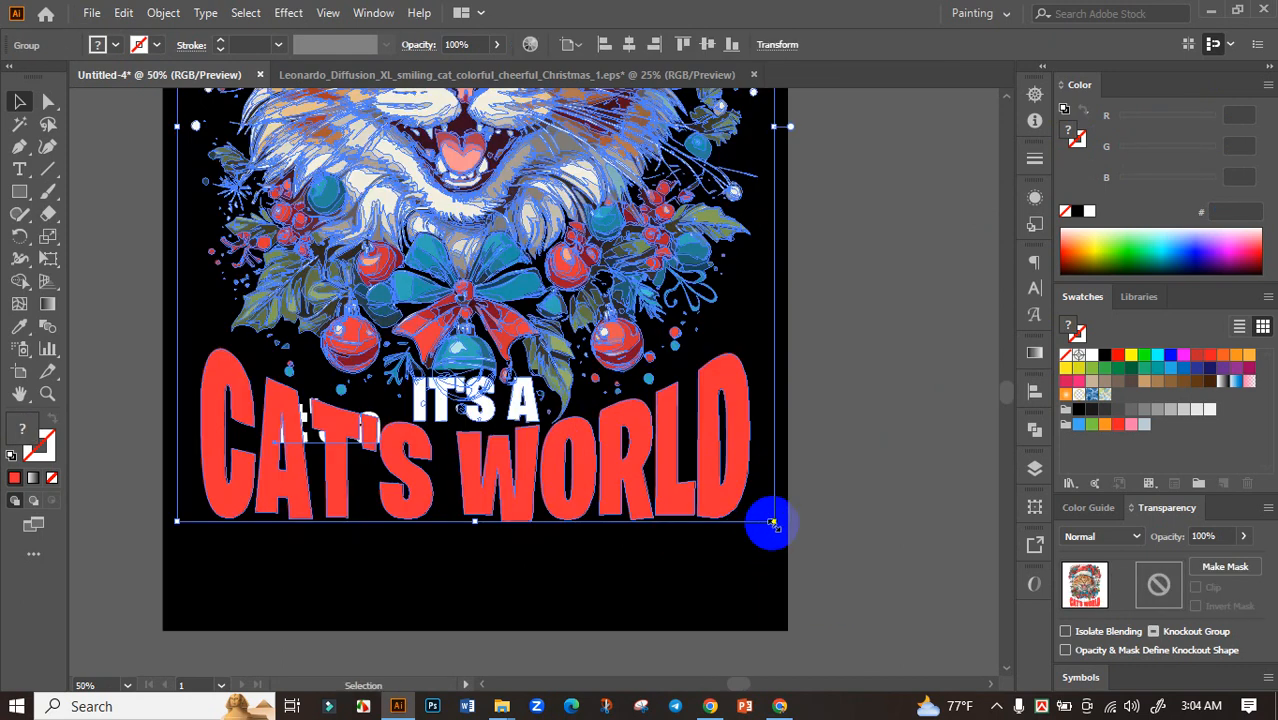
drag(776, 521, 783, 530)
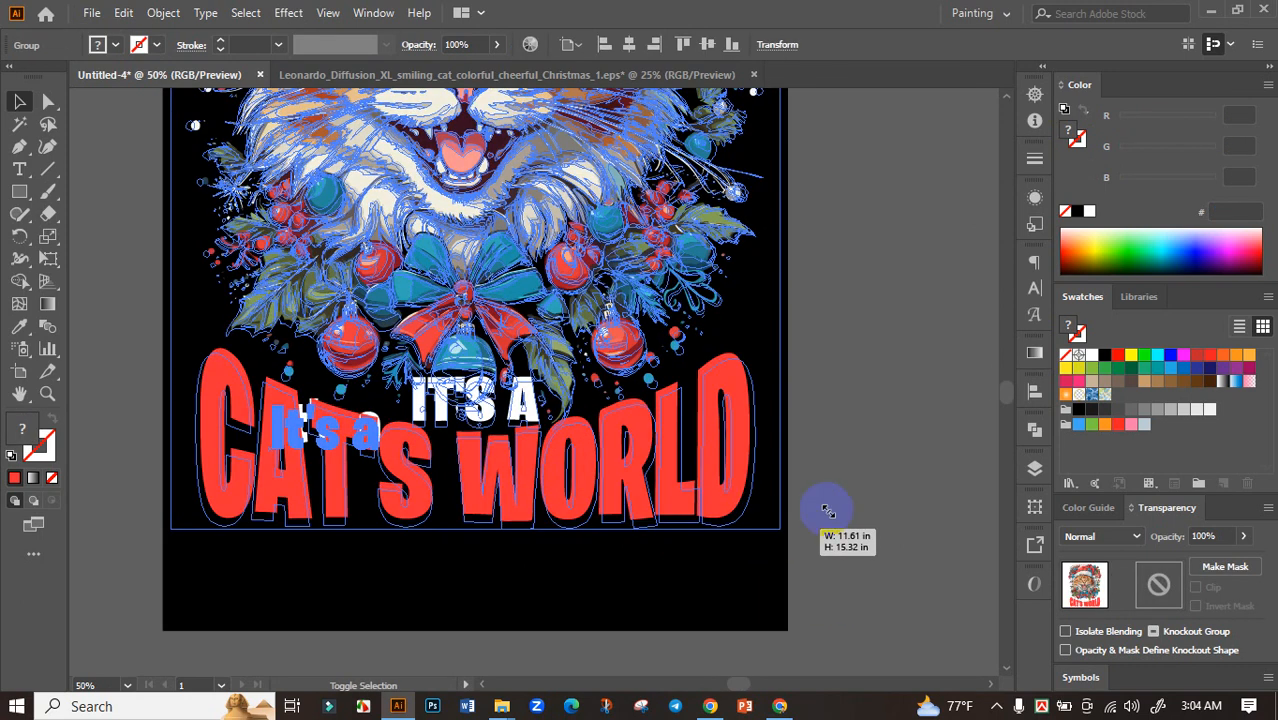
Centre the grouped design horizontally and vertically on the artboard, then deselect it
click(1035, 391)
click(852, 434)
click(968, 434)
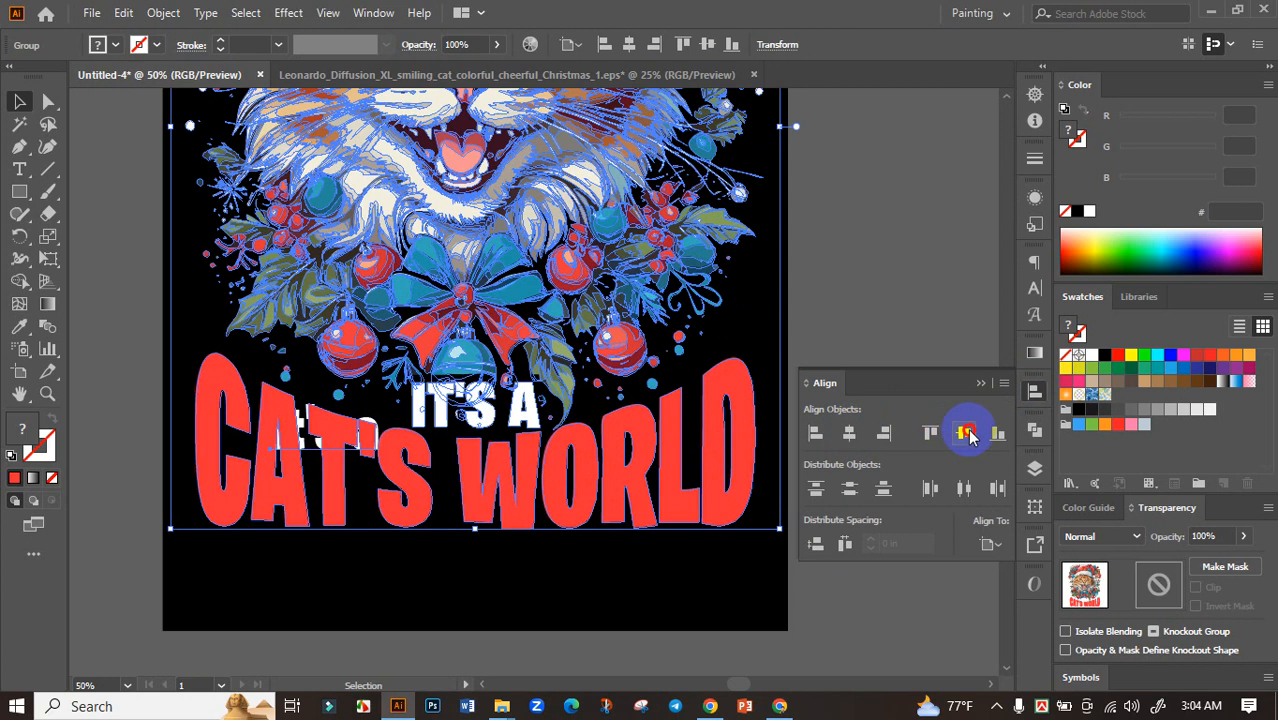
click(979, 383)
click(828, 437)
Isolate the design group, delete the leftover white "It's a" text behind "CAT'S", and leave isolation mode
scroll(833, 440, down, 2)
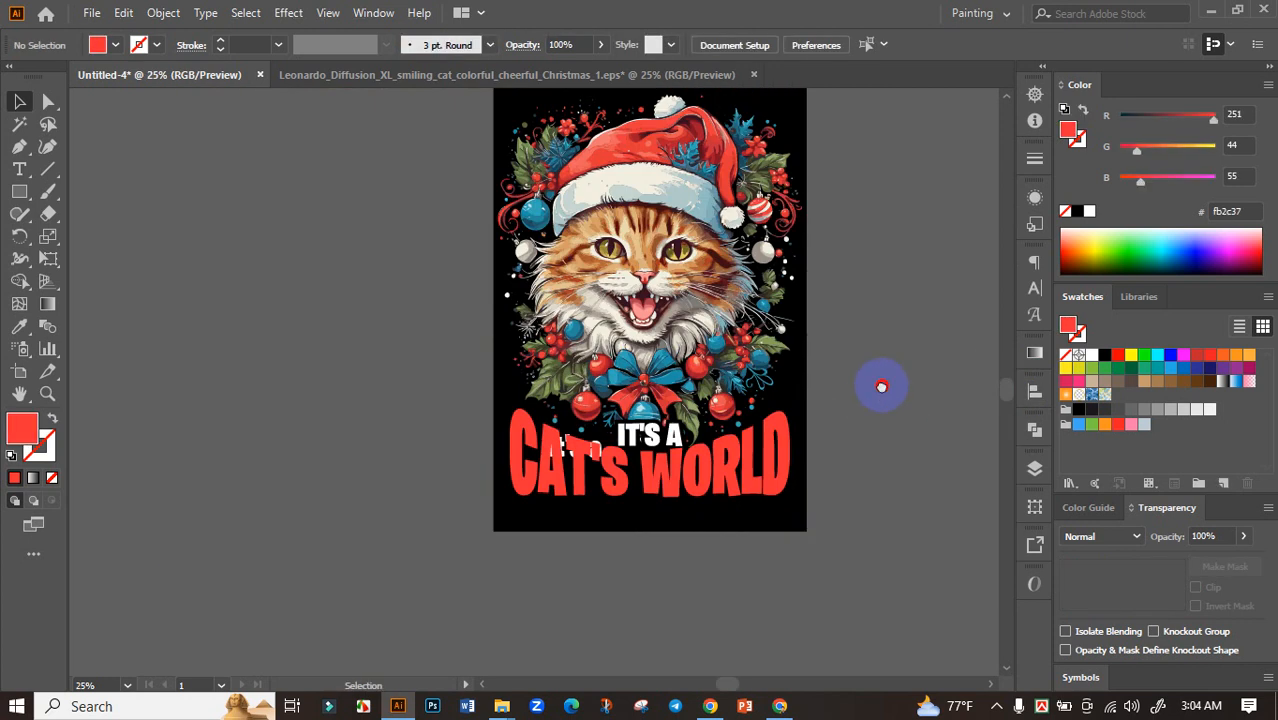
scroll(542, 513, up, 4)
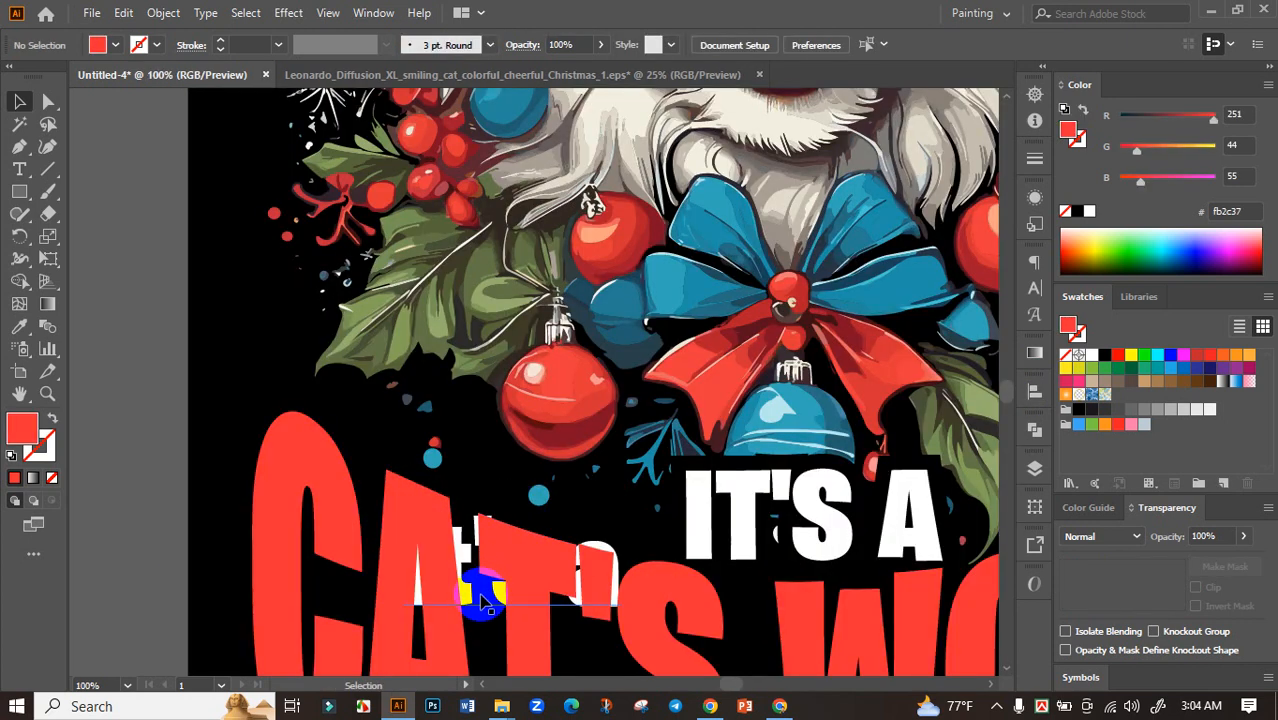
double_click(483, 600)
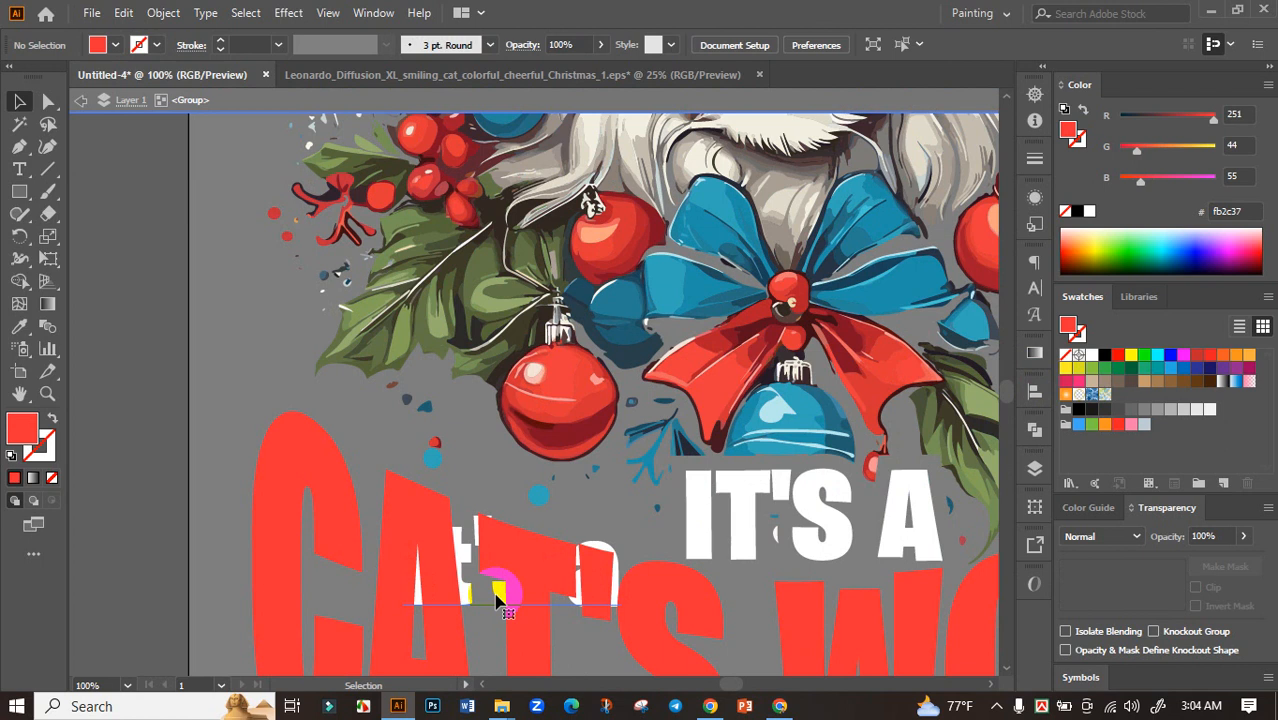
click(497, 600)
key(Delete)
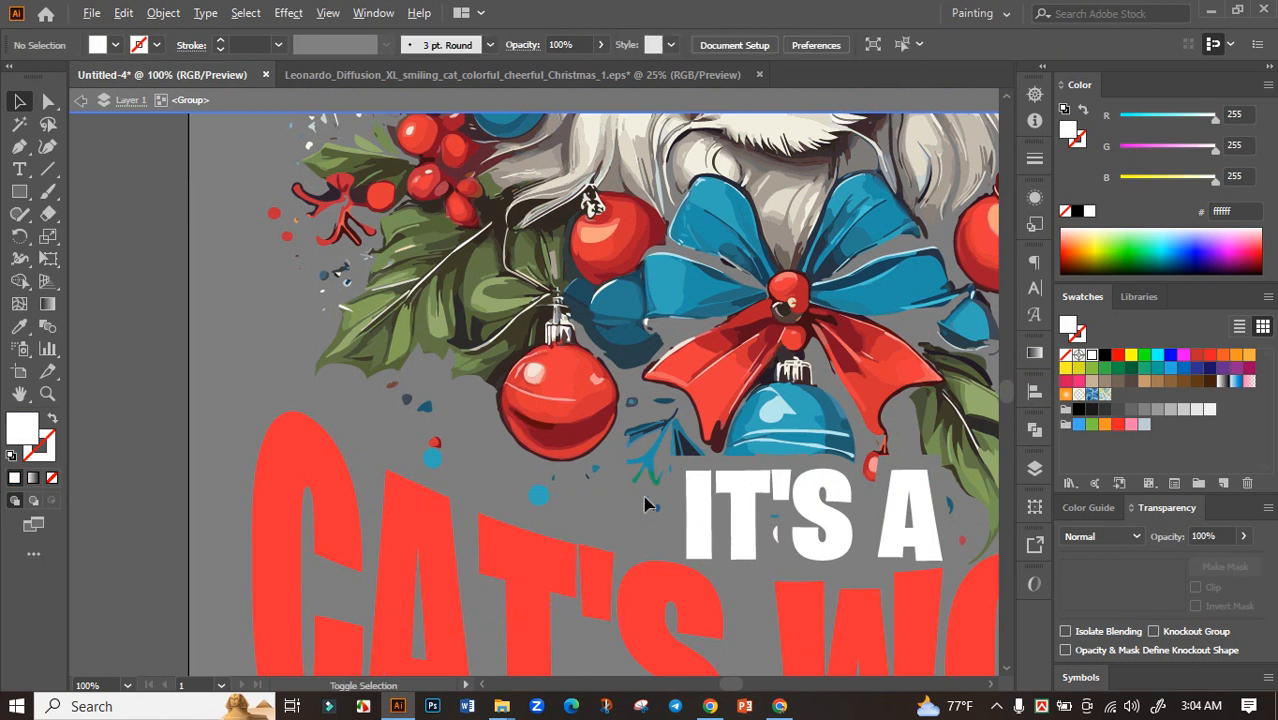
key(ctrl+0)
double_click(372, 474)
scroll(373, 475, down, 1)
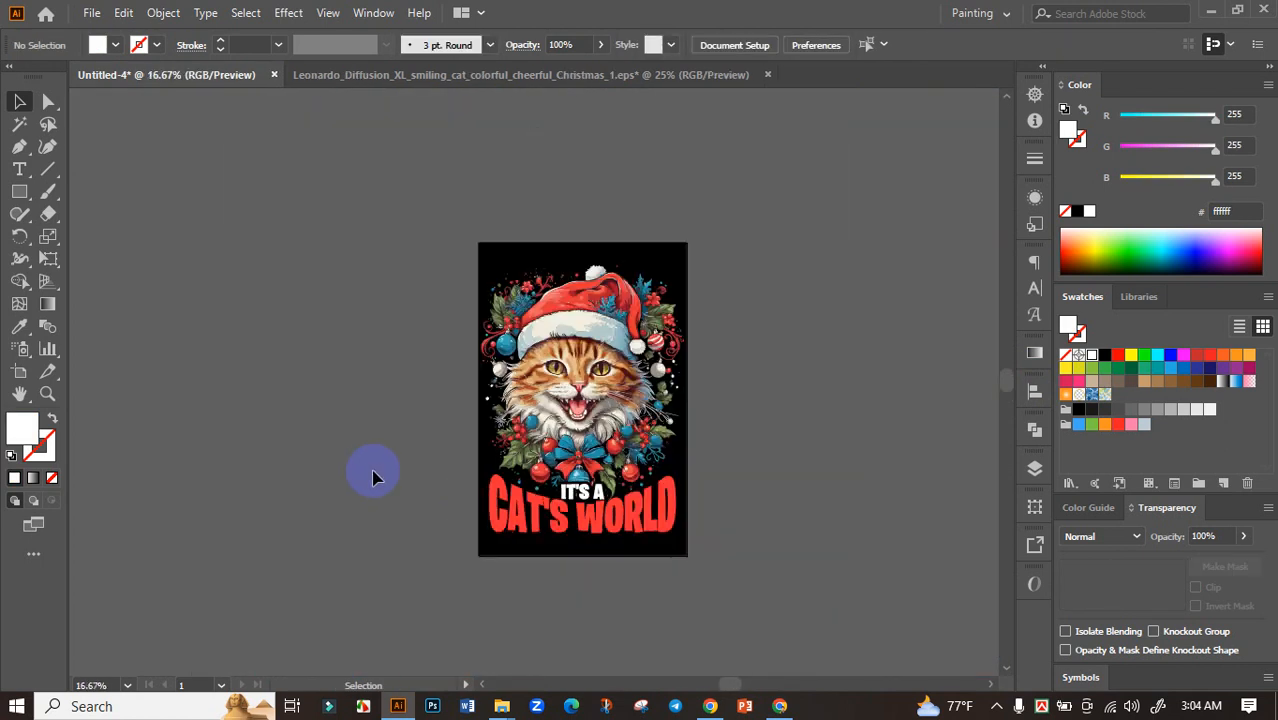
Check the grouped design's alignment and overall appearance on the black artboard
scroll(380, 474, up, 2)
click(742, 411)
drag(603, 401, 318, 435)
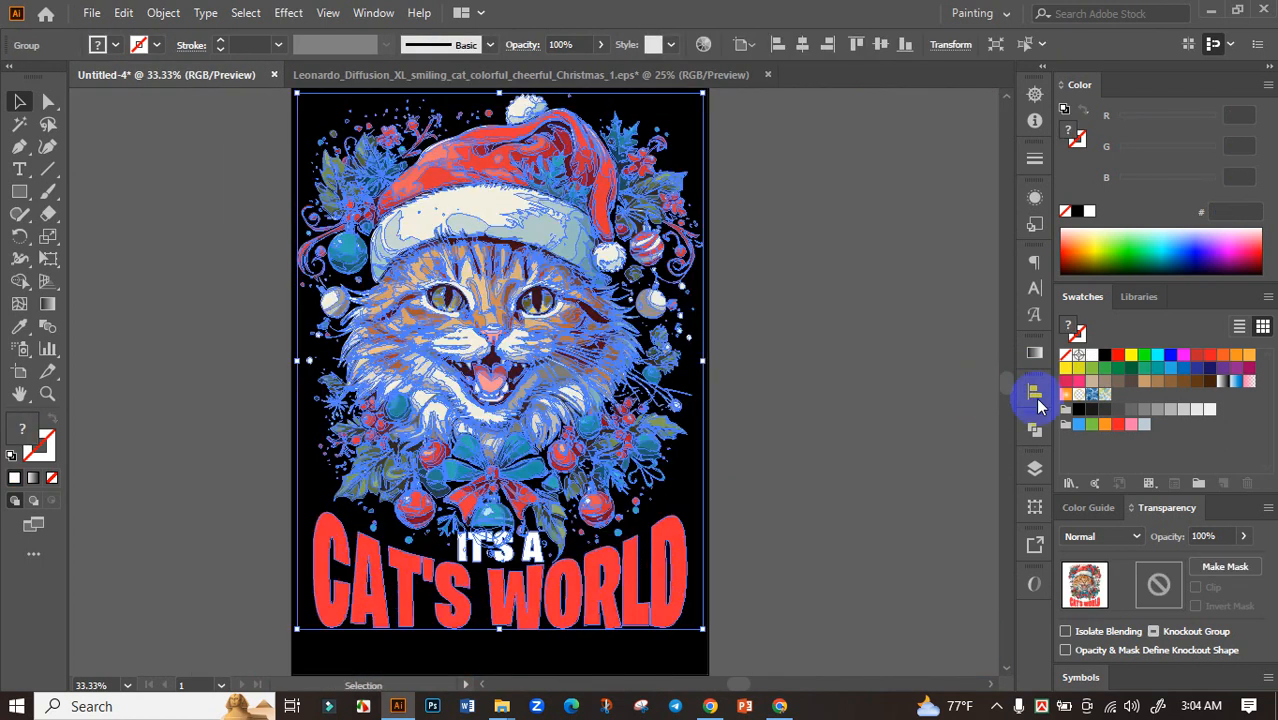
click(1034, 392)
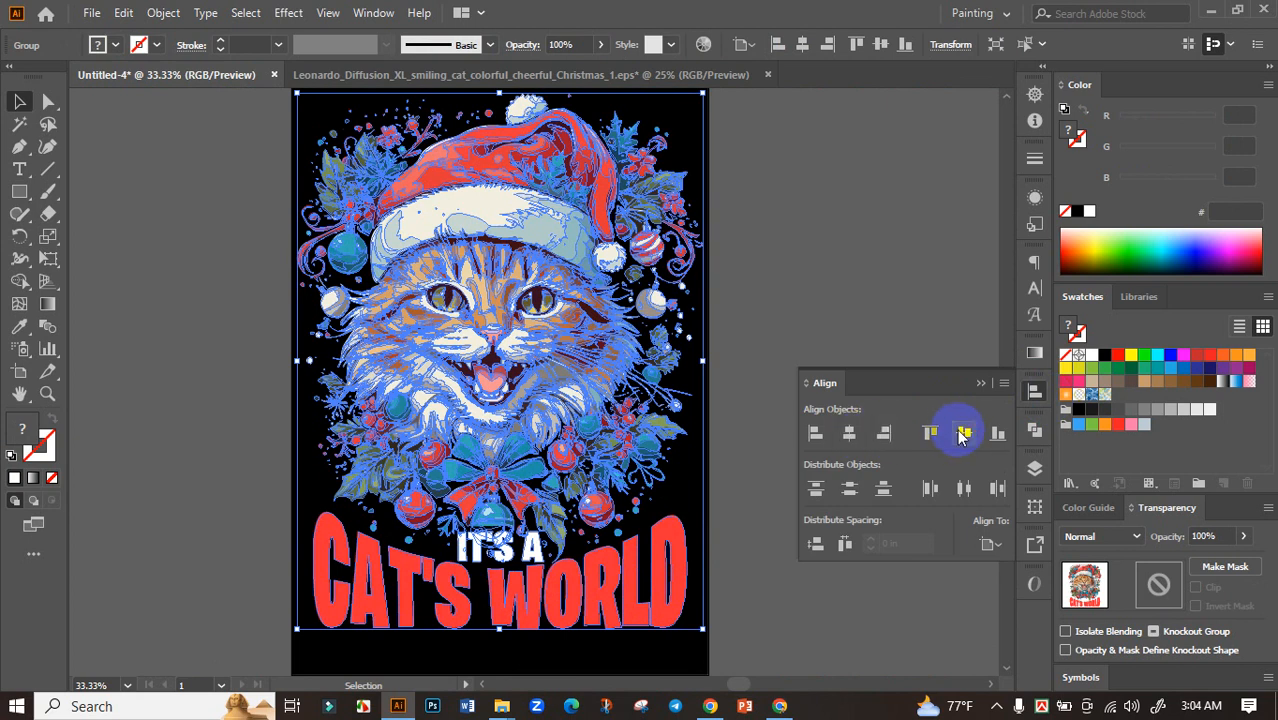
click(981, 384)
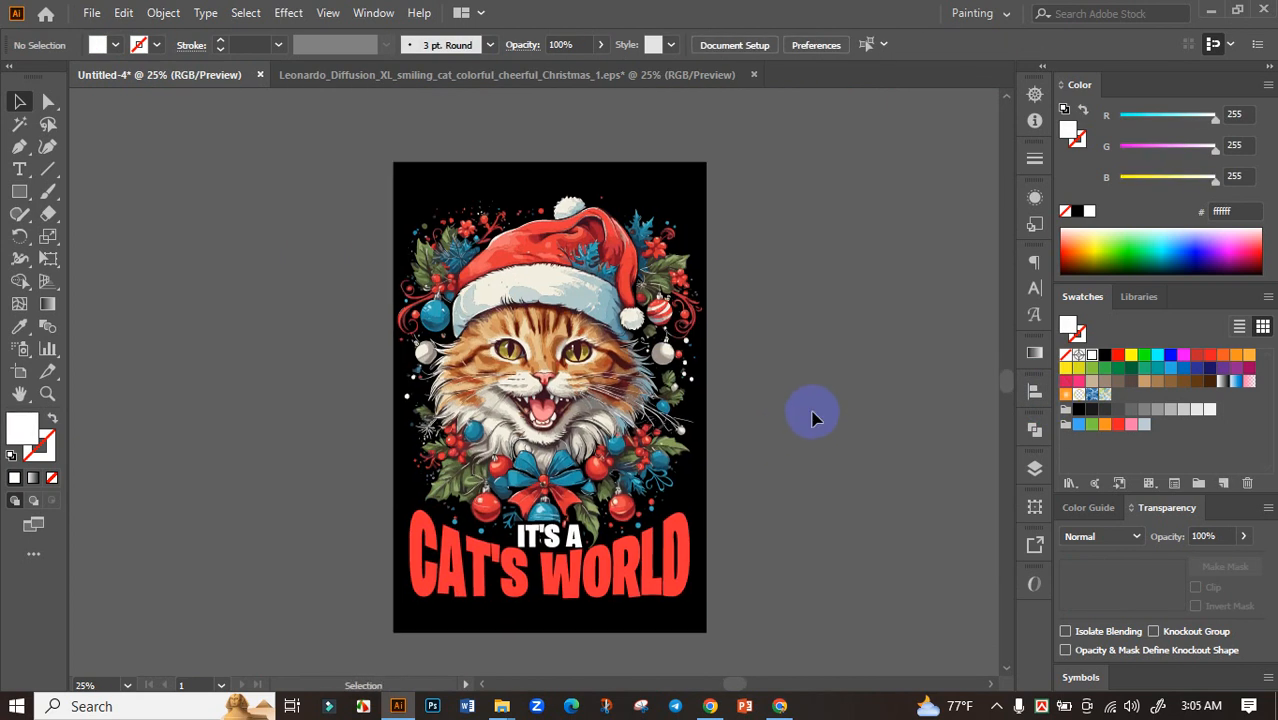
drag(723, 453, 766, 478)
scroll(685, 452, up, 1)
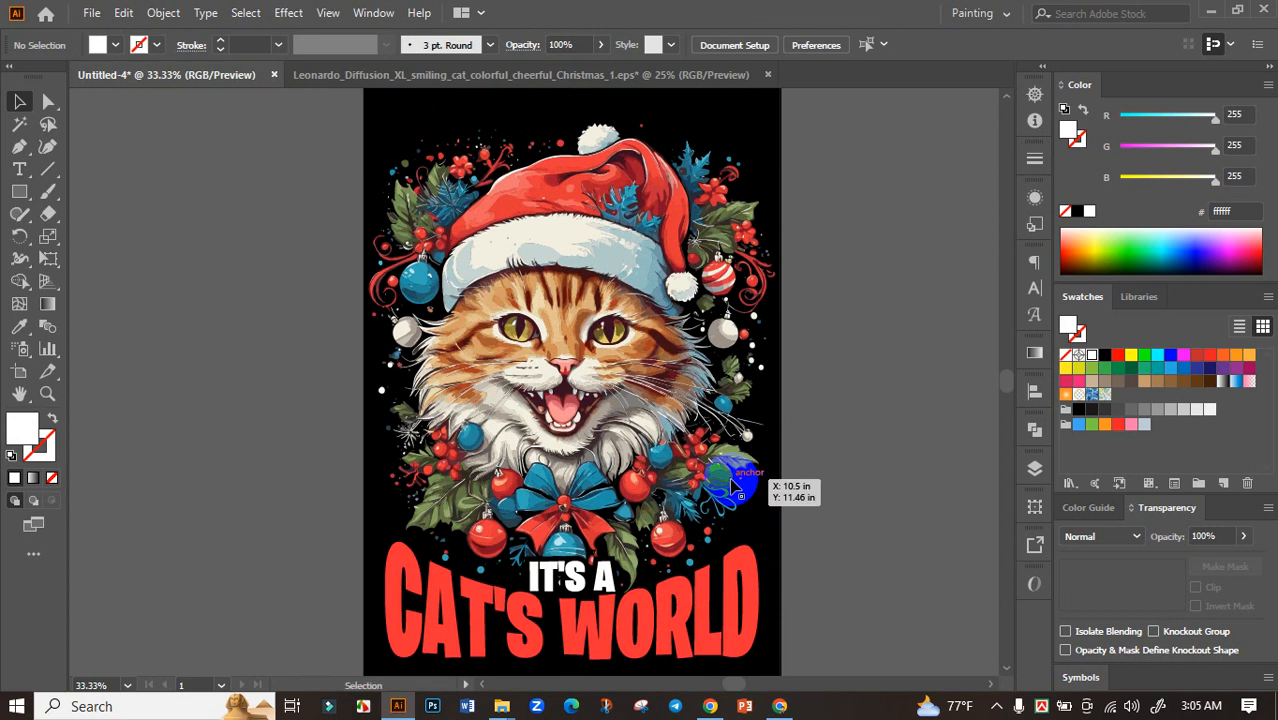